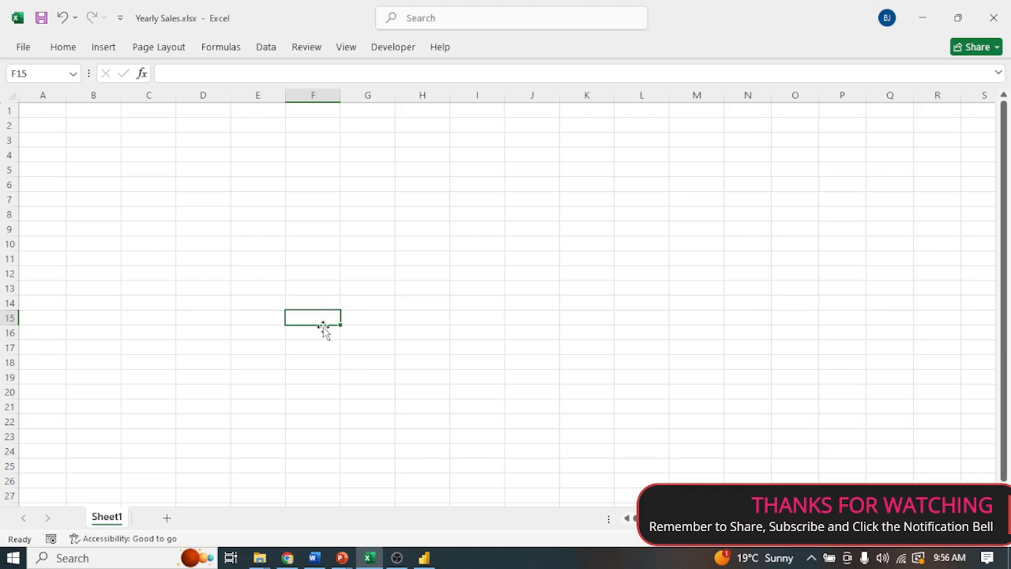
Enter the headers Year, Jan, Feb and Mar in cells A1 to D1.
left_click(49, 110)
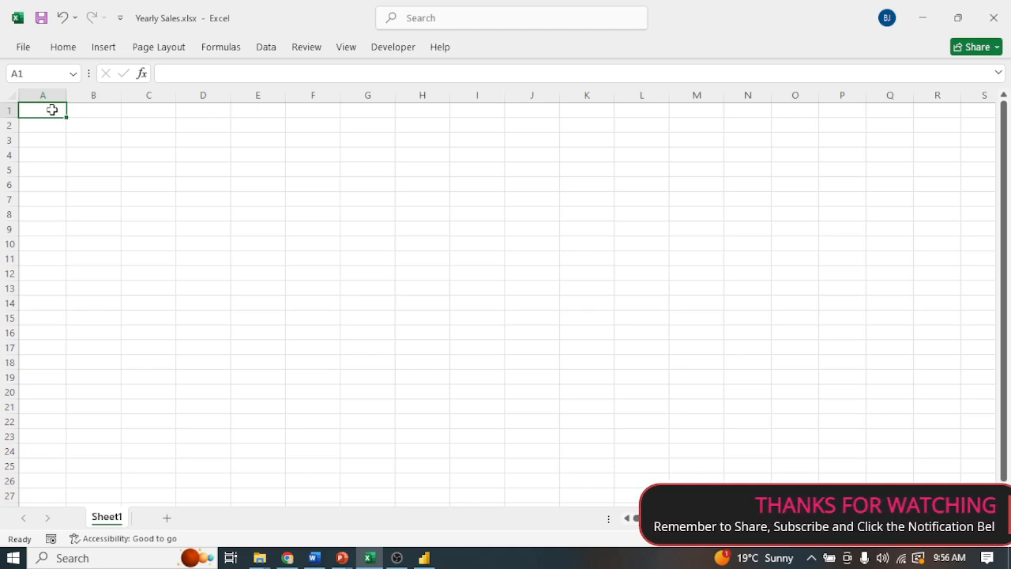
type("Year")
key("Tab")
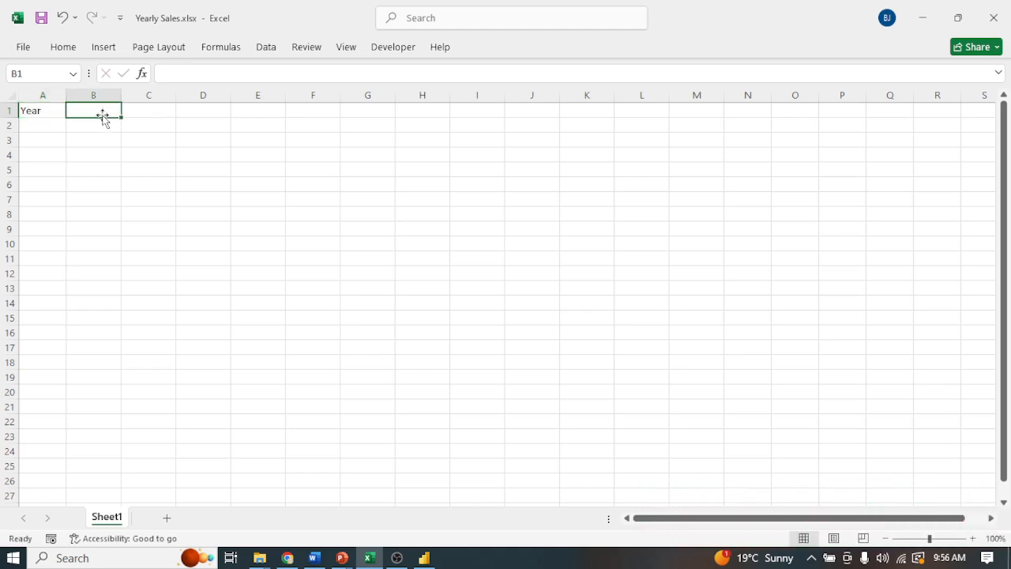
type("Jan")
key("Tab")
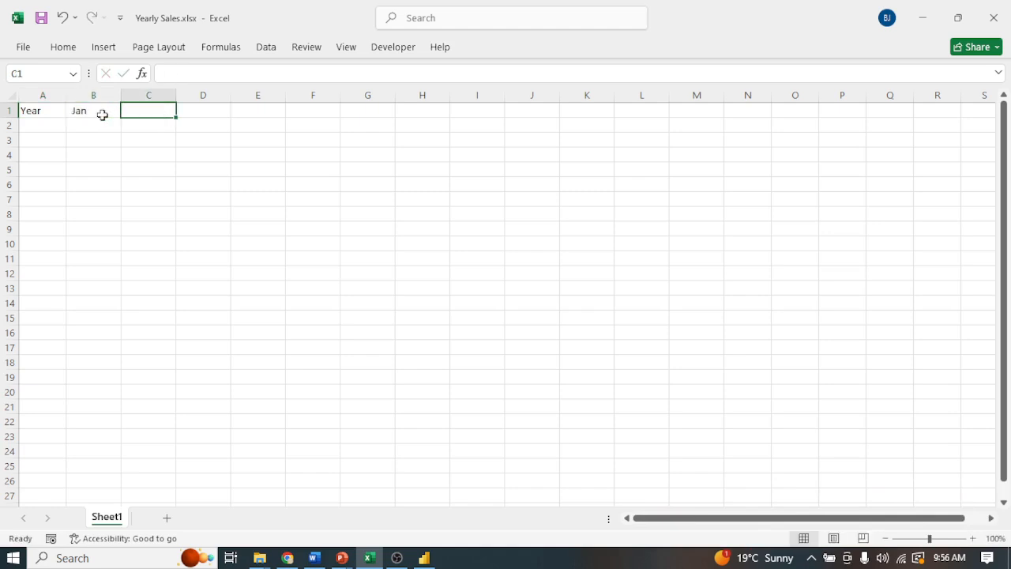
type("Feb")
key("Tab")
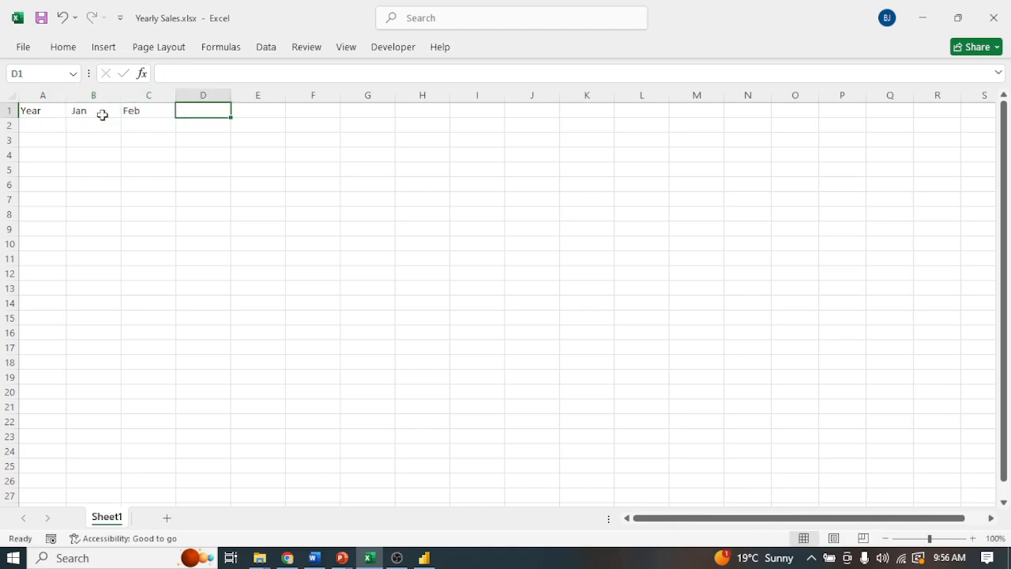
type("Ma")
key("Tab")
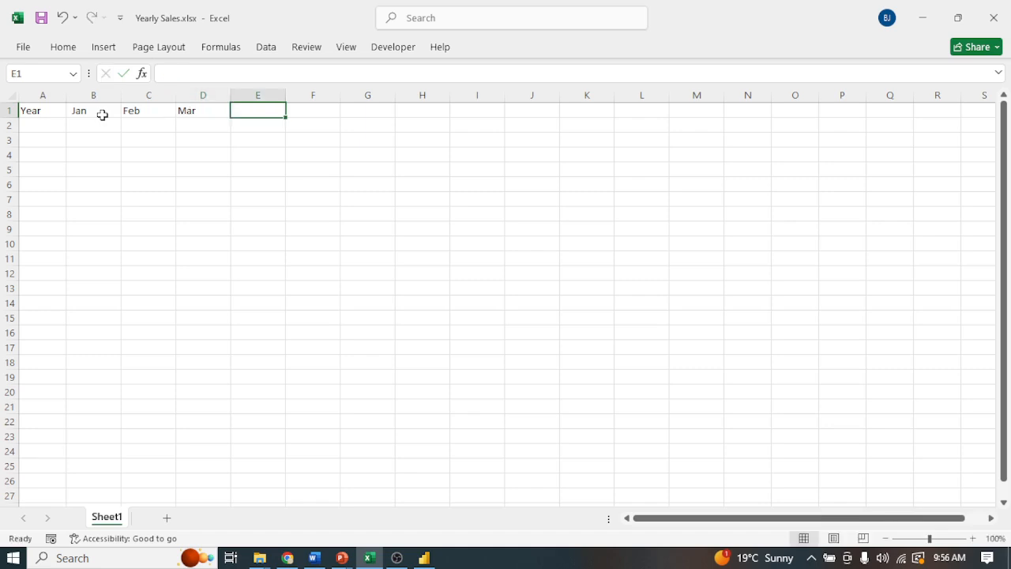
Extend the month headers as a series across row 1 through Dec in column M.
left_click(144, 146)
left_click_drag(81, 111, 553, 124)
left_click_drag(456, 108, 696, 117)
left_click(641, 183)
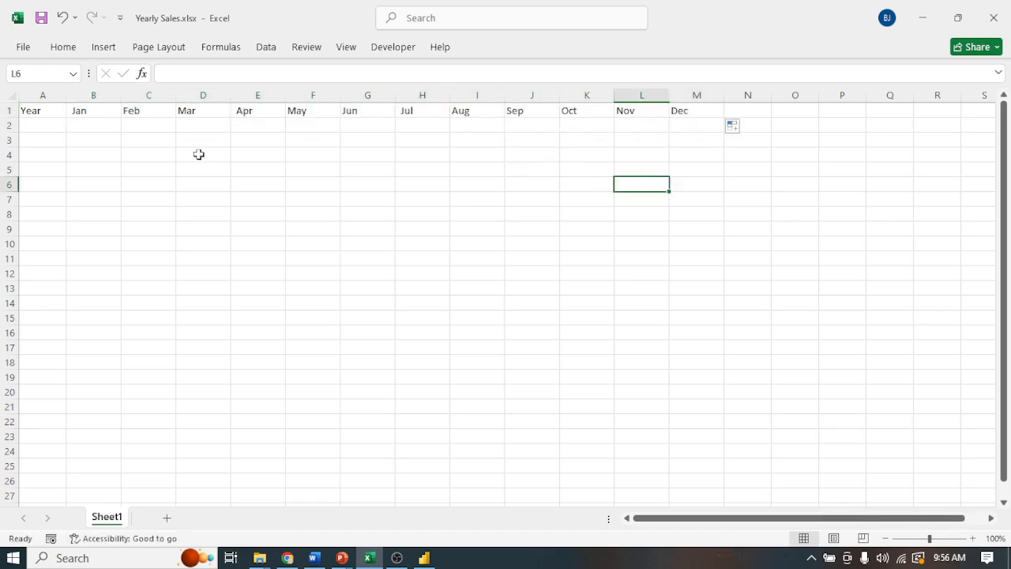
Enter the years 2011 and 2012 in cells A2 and A3 under the Year header.
left_click(52, 128)
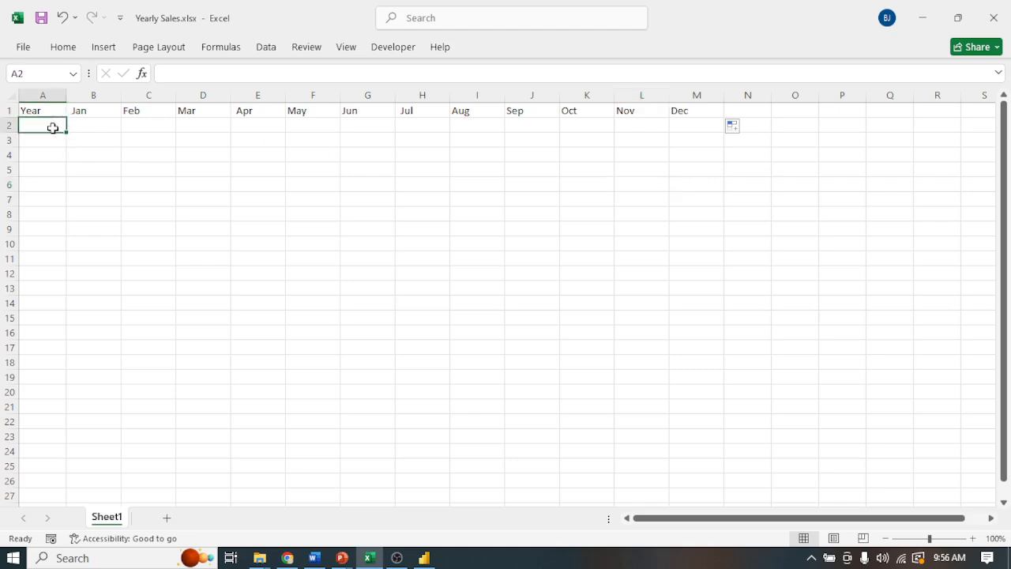
type("2")
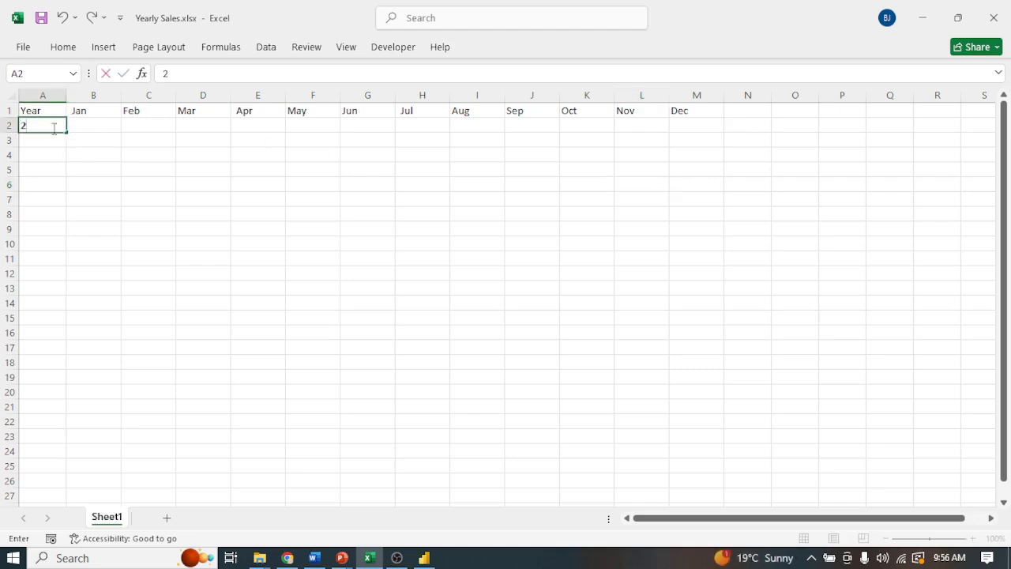
type("011")
key("Return")
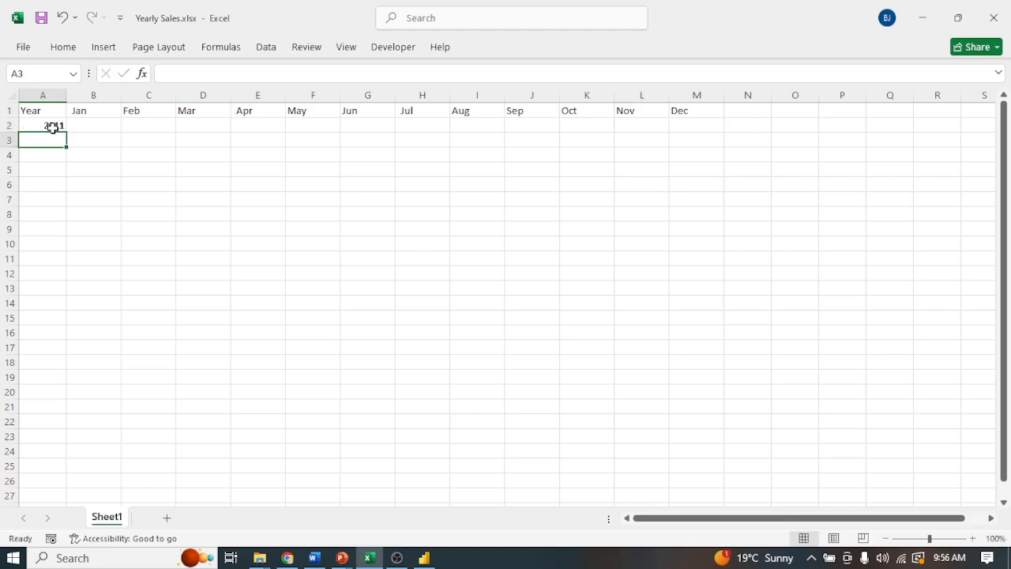
left_click(52, 126)
left_click(51, 142)
type("20")
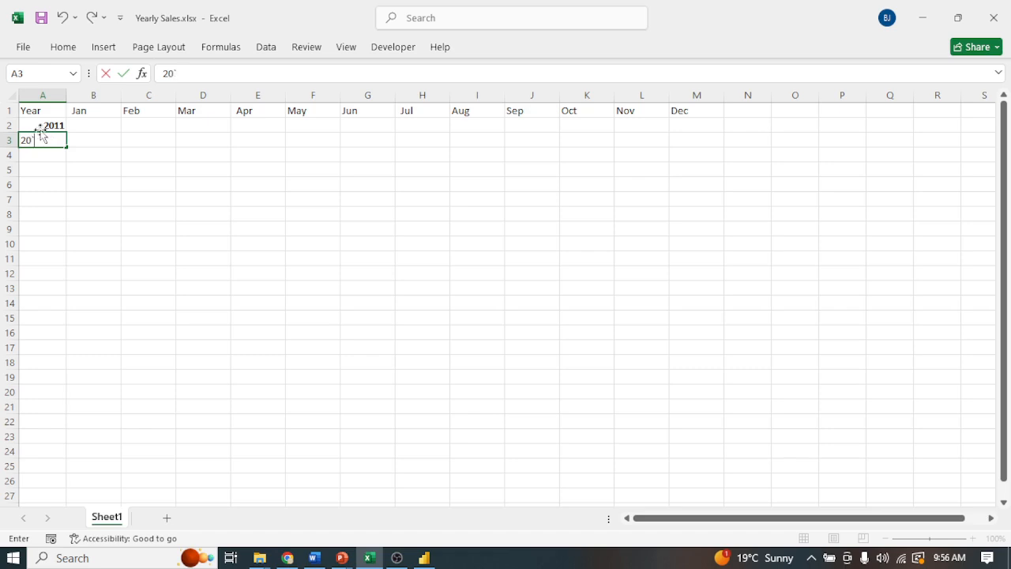
type("12")
left_click(93, 187)
Extend the year series down column A through 2024 in row 15.
left_click(50, 126)
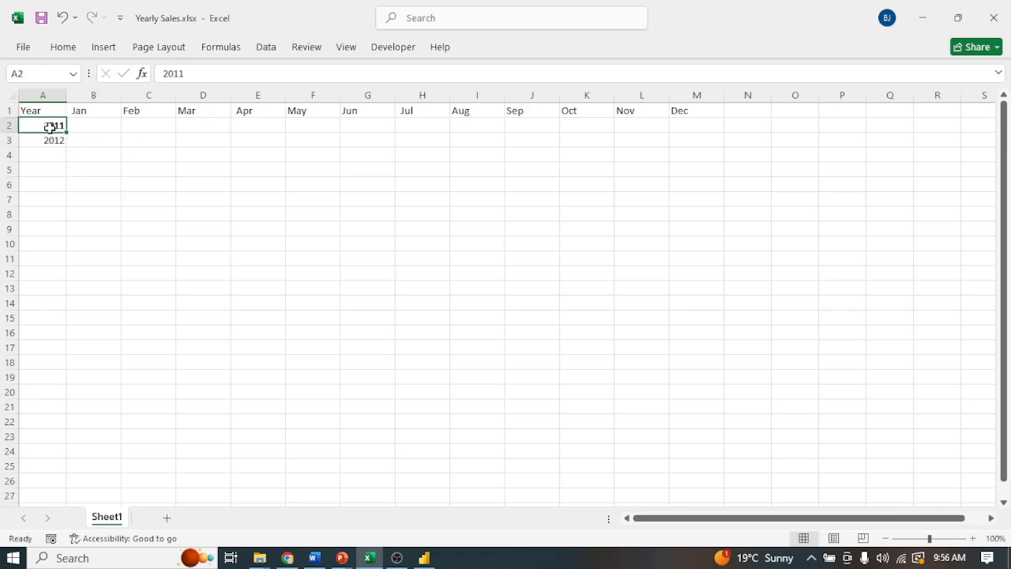
left_click_drag(50, 126, 68, 323)
left_click(170, 288)
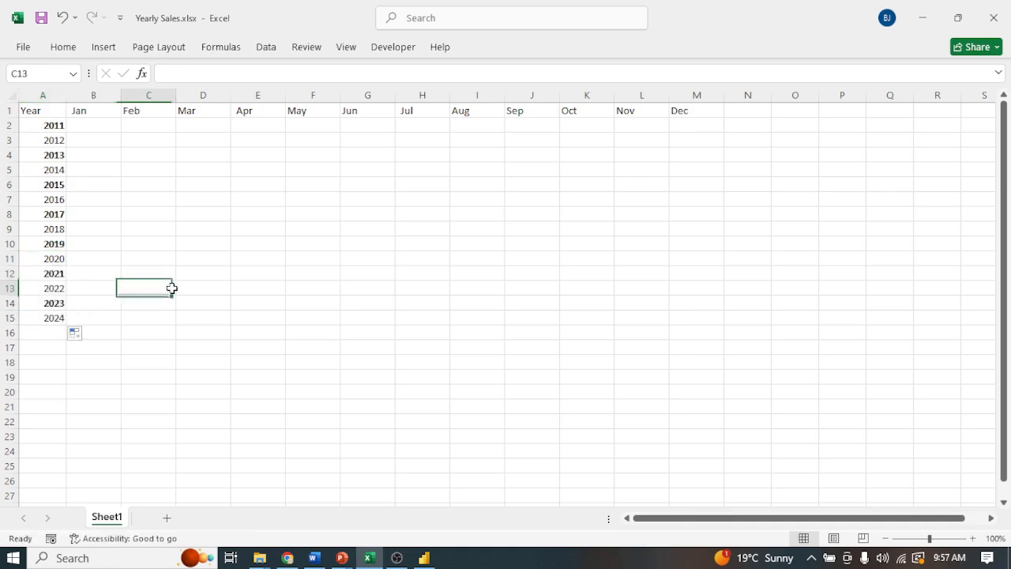
Enter the formula =RANDBETWEEN(20000,40000) in cell B2 for January 2011.
left_click(96, 123)
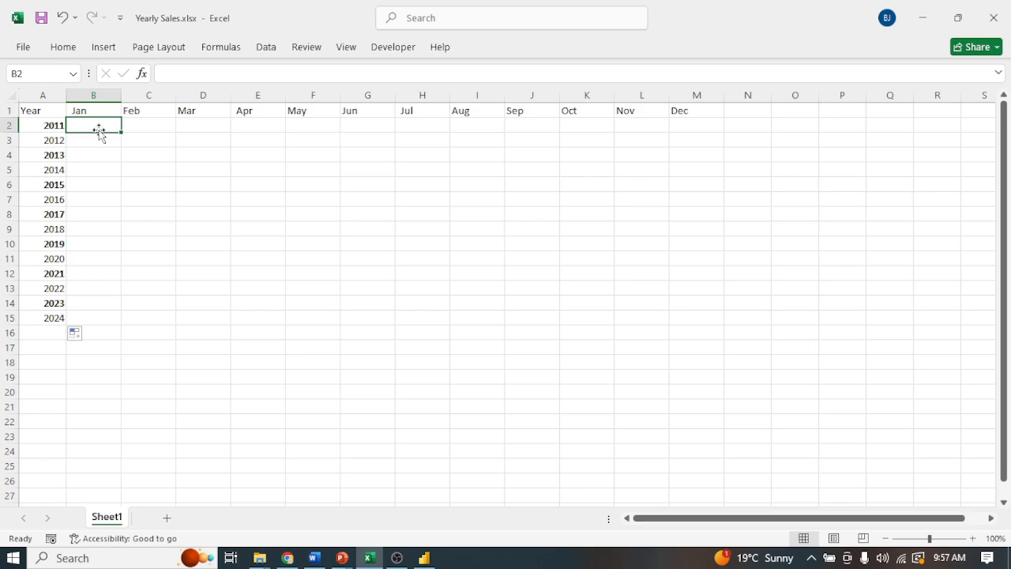
type("=")
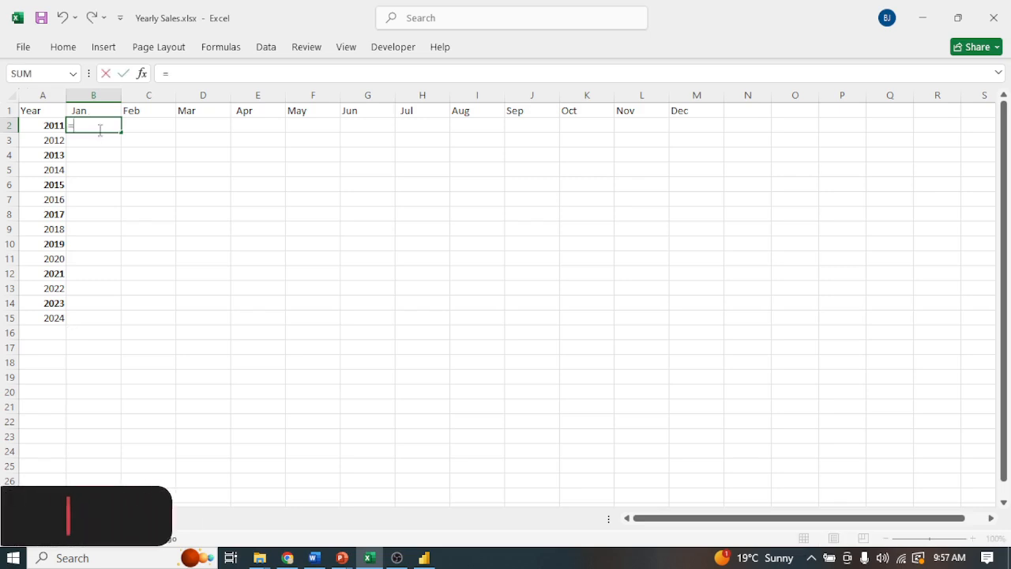
type("Rand")
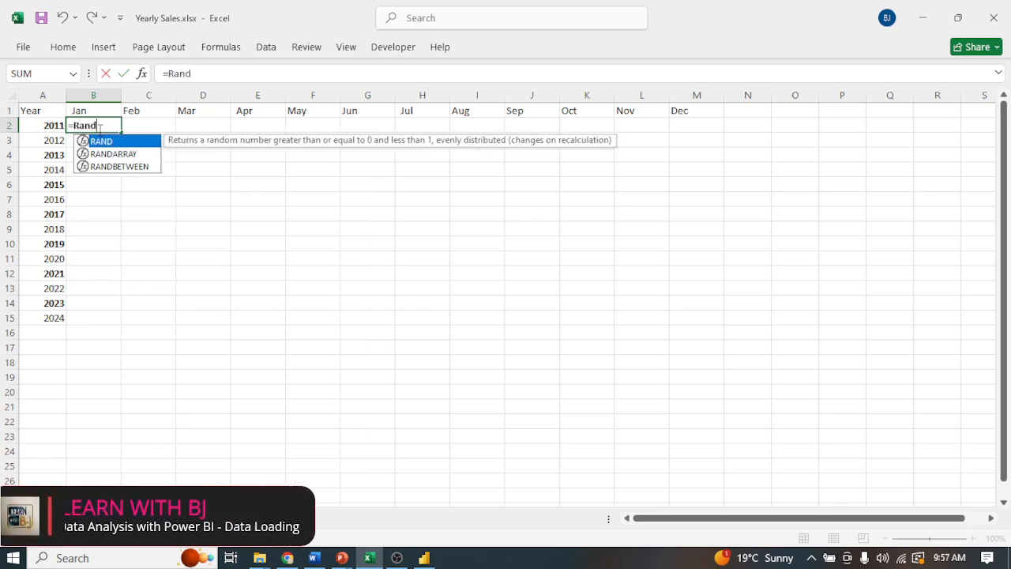
left_click(136, 167)
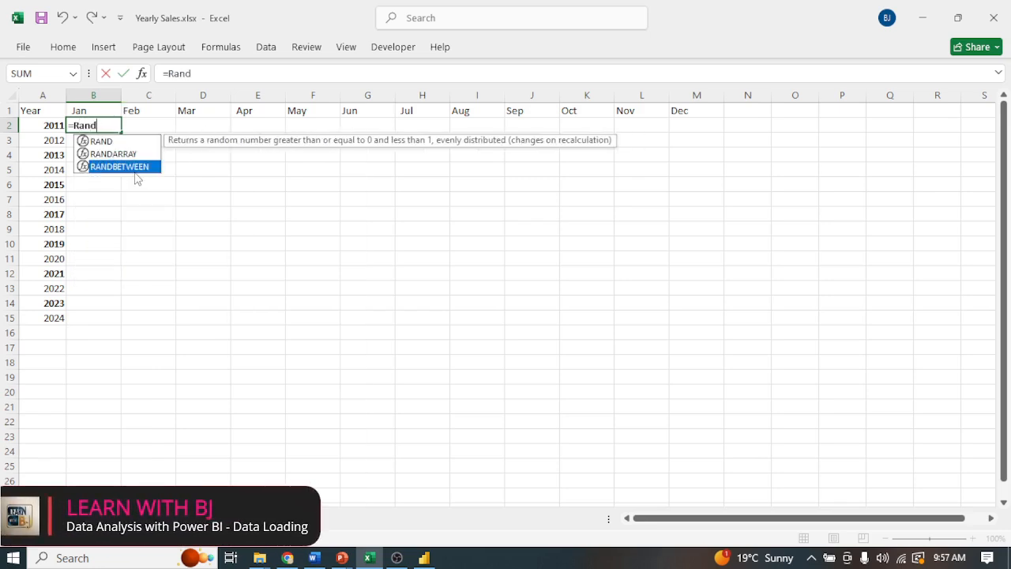
double_click(141, 166)
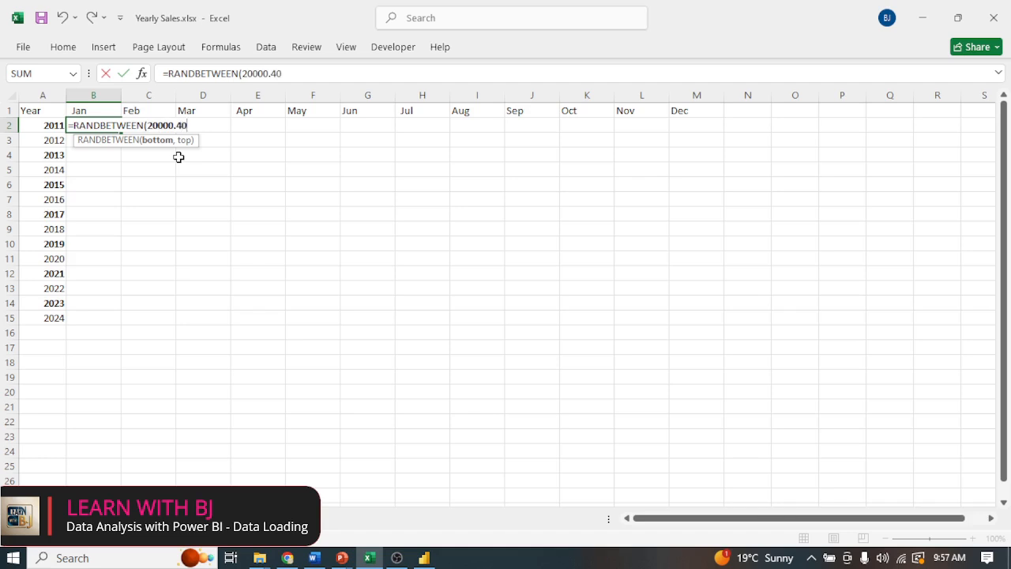
type(",40")
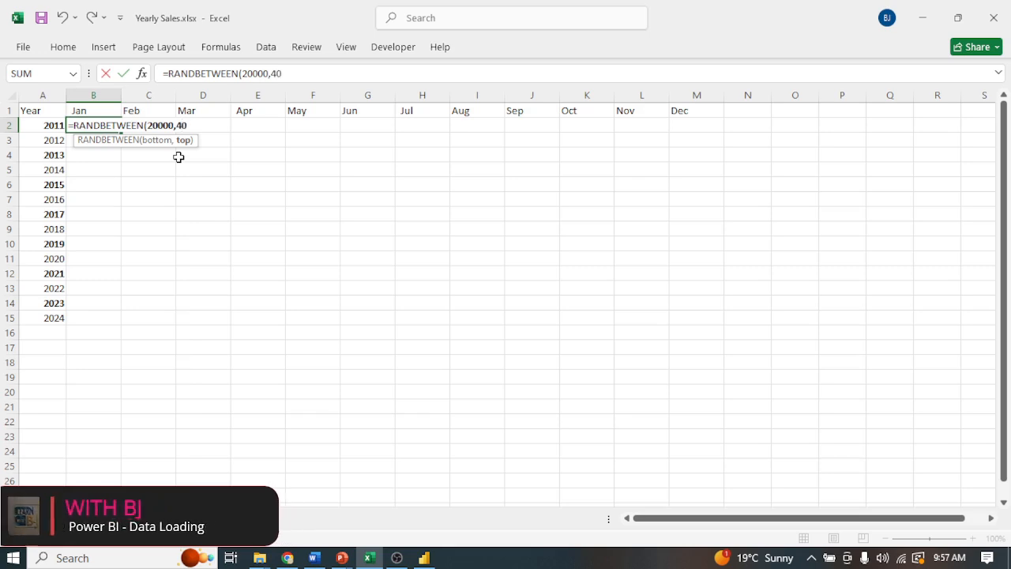
type("000")
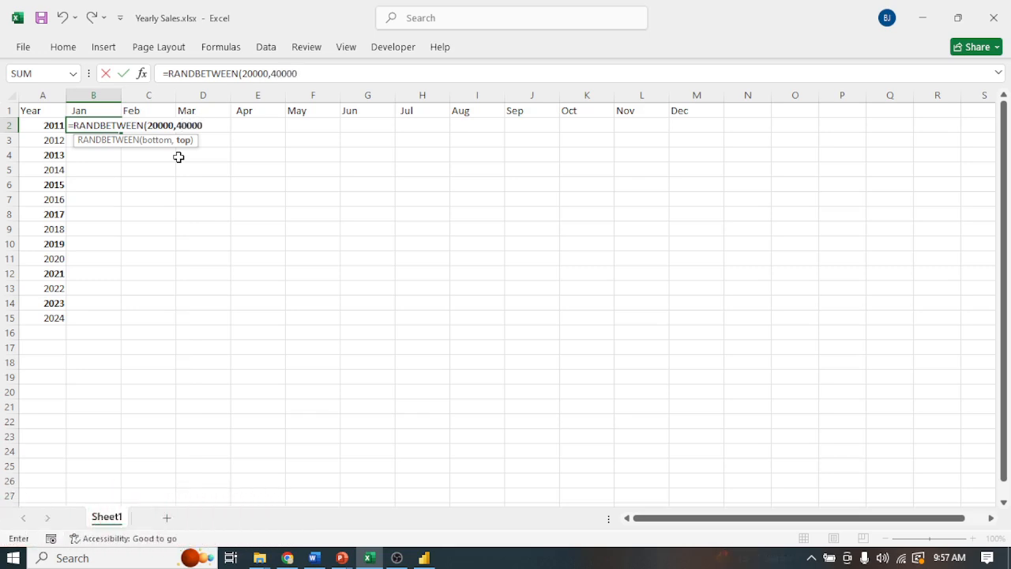
type(")")
key("Return")
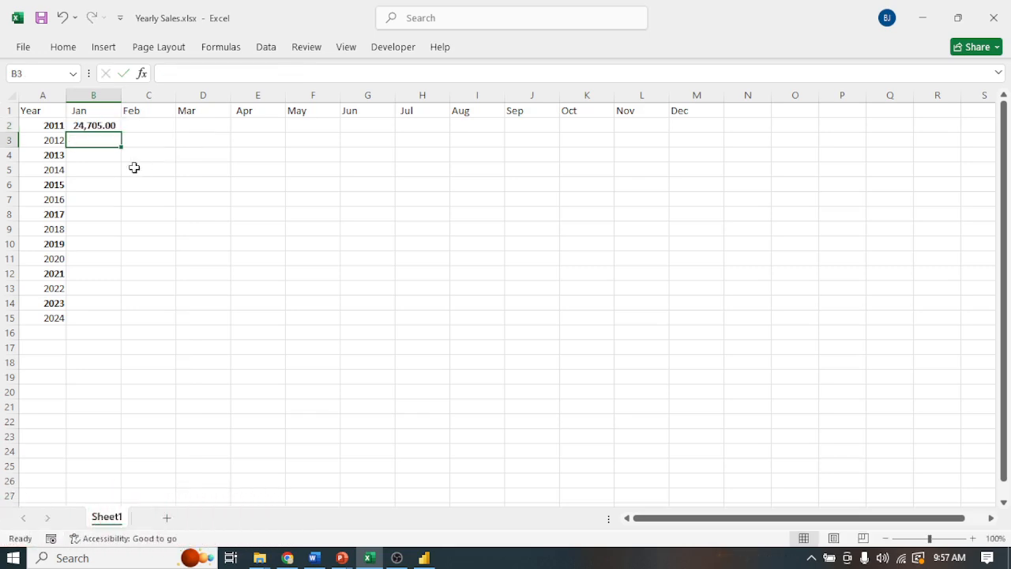
Fill the RANDBETWEEN formula from B2 across to the Dec column and down to the 2024 row.
left_click(95, 125)
left_click_drag(122, 133, 702, 312)
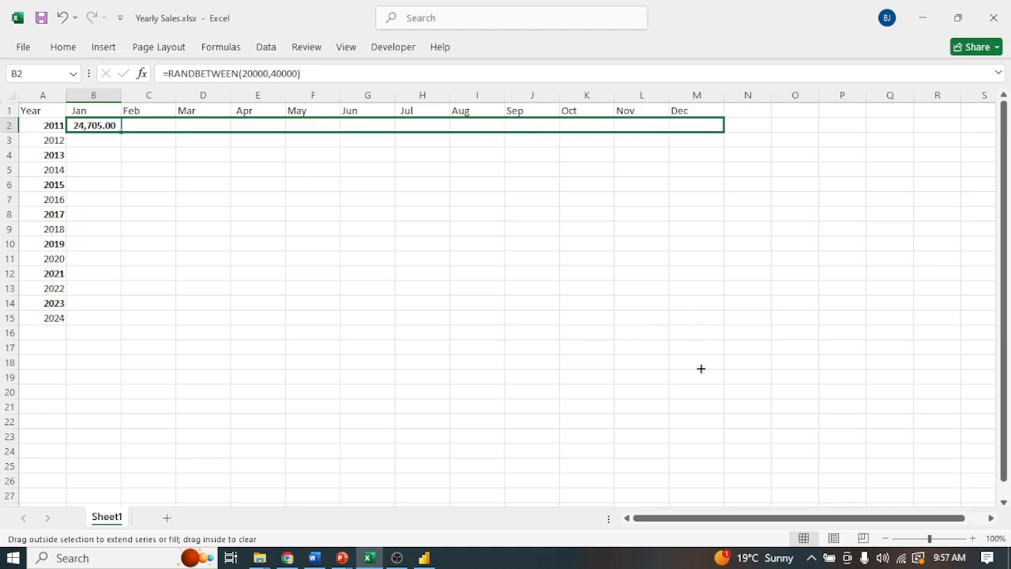
left_click_drag(698, 400, 671, 424)
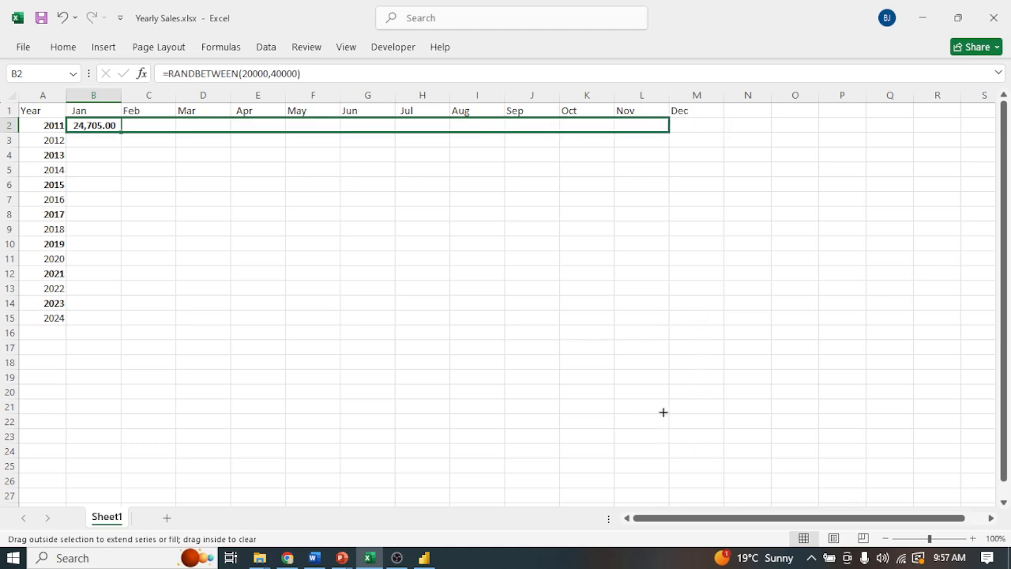
left_click_drag(691, 319, 699, 312)
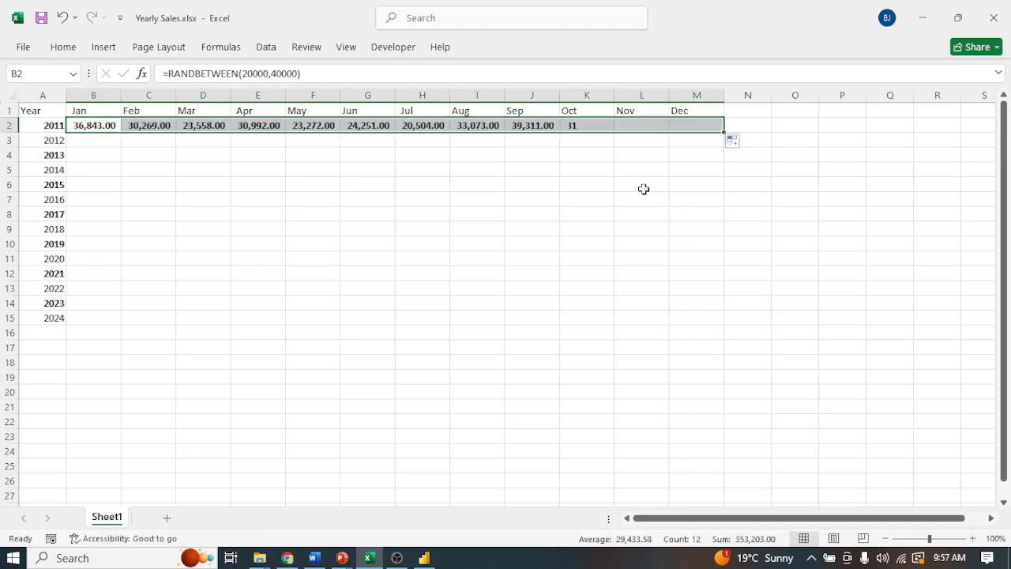
left_click_drag(95, 126, 706, 322)
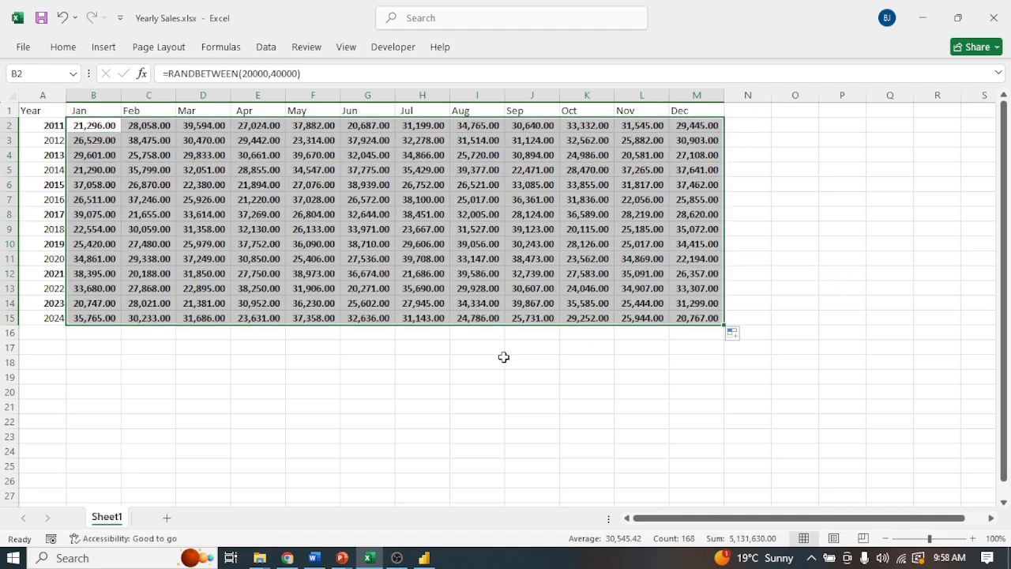
left_click(490, 300)
Format the sales figures in B2:M15 to show no decimal places.
left_click_drag(92, 127, 684, 314)
left_click(63, 46)
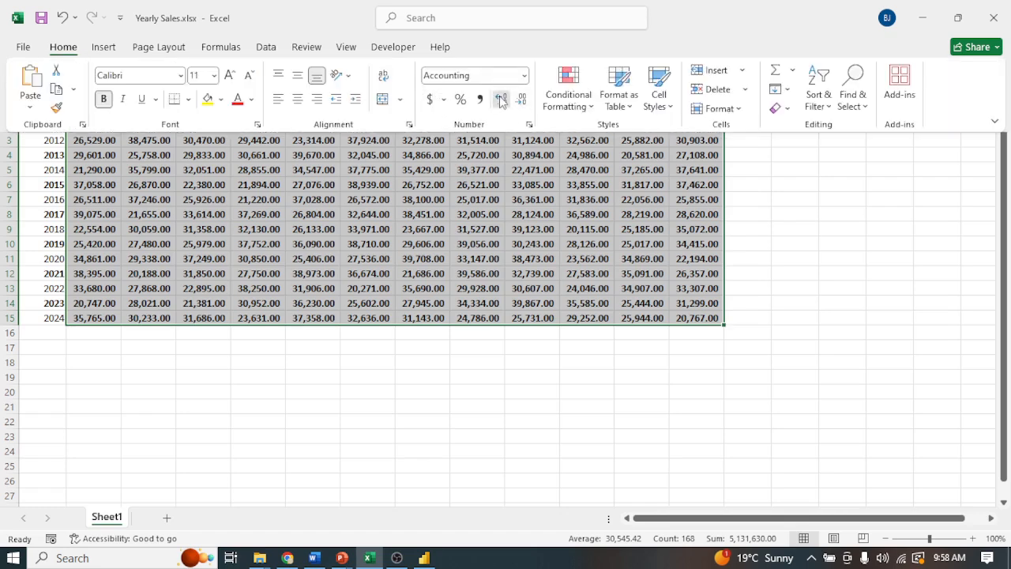
left_click(521, 101)
left_click(521, 101)
left_click(522, 100)
left_click(522, 100)
left_click(522, 100)
left_click(522, 100)
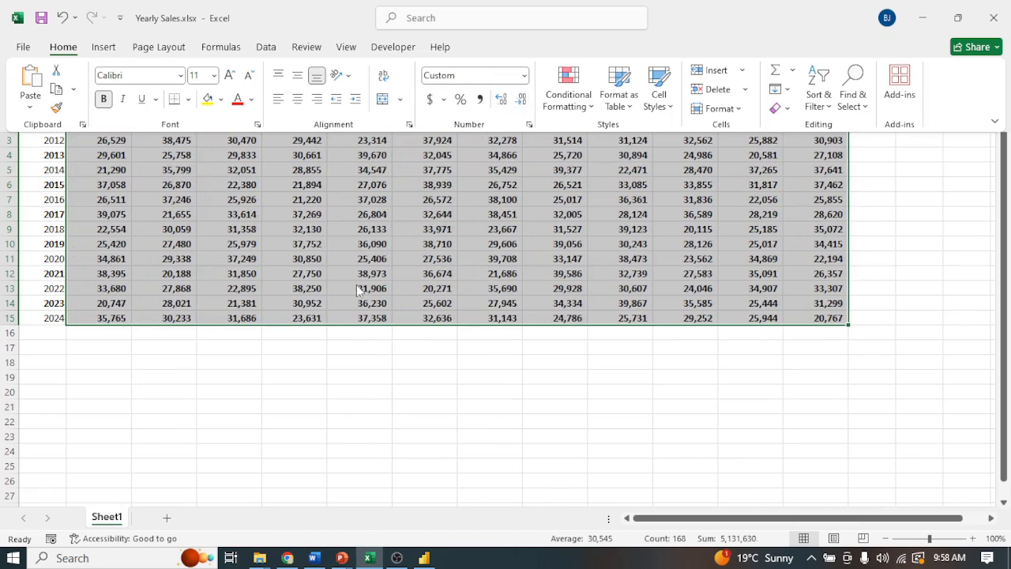
left_click(390, 267)
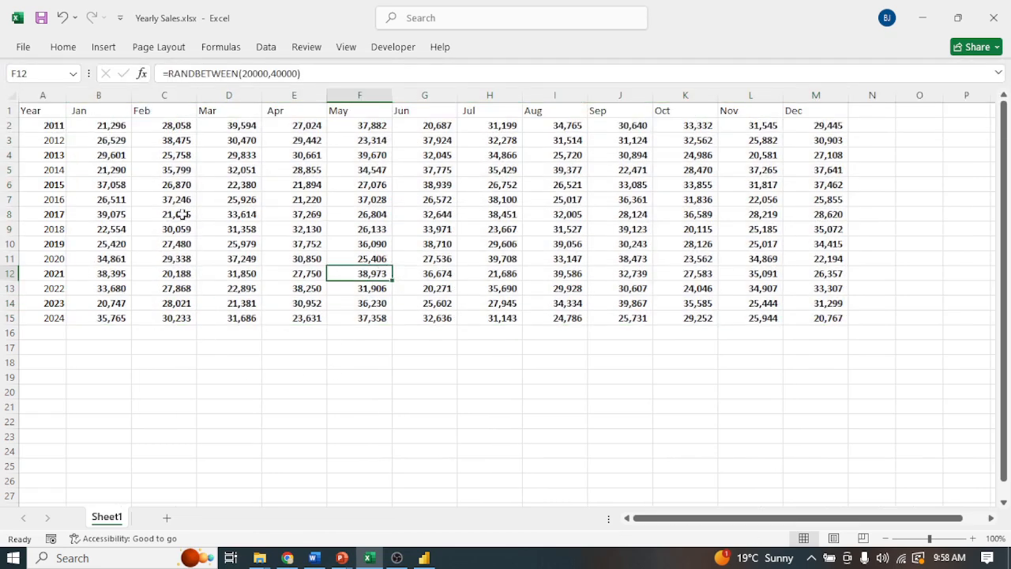
Copy the sales figures in B2:M15 and paste them over themselves as values only with Paste Special.
left_click_drag(97, 129, 804, 314)
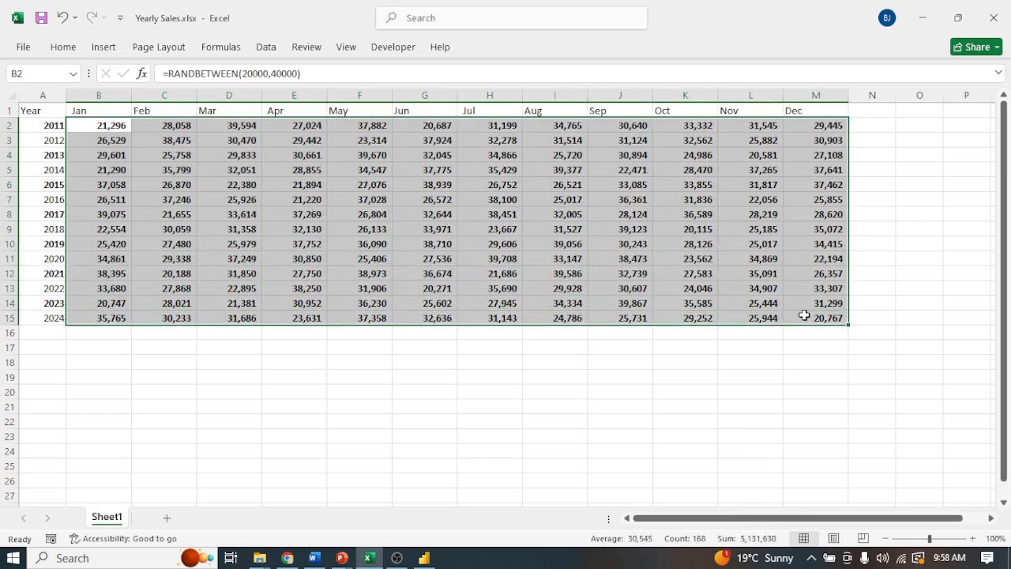
right_click(246, 162)
left_click(286, 139)
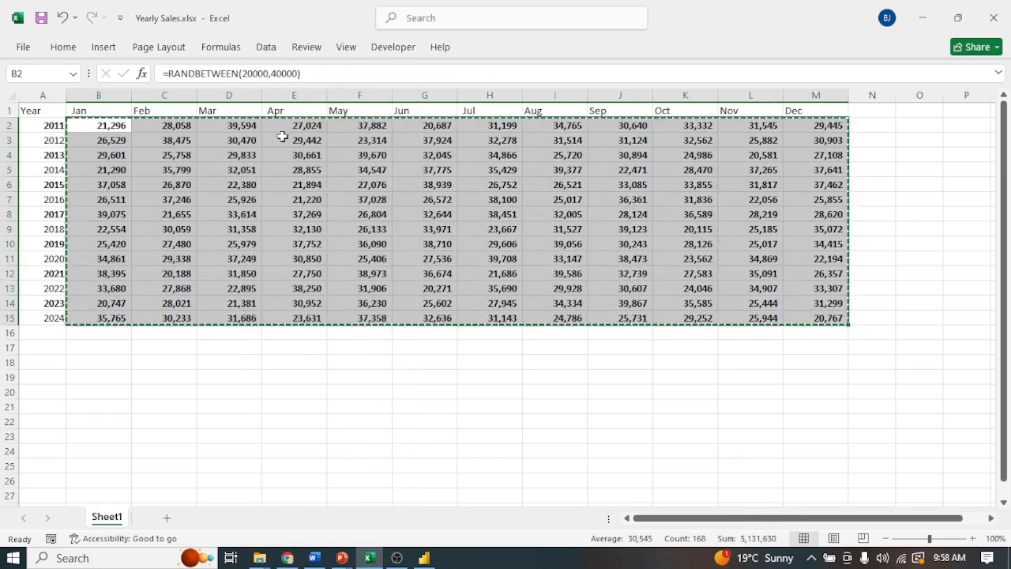
right_click(106, 127)
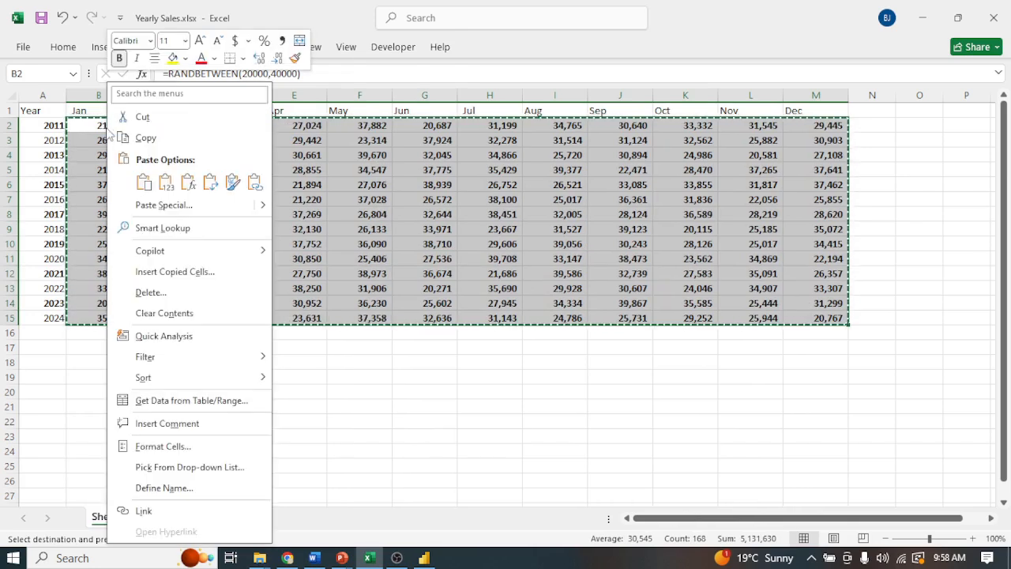
left_click(156, 206)
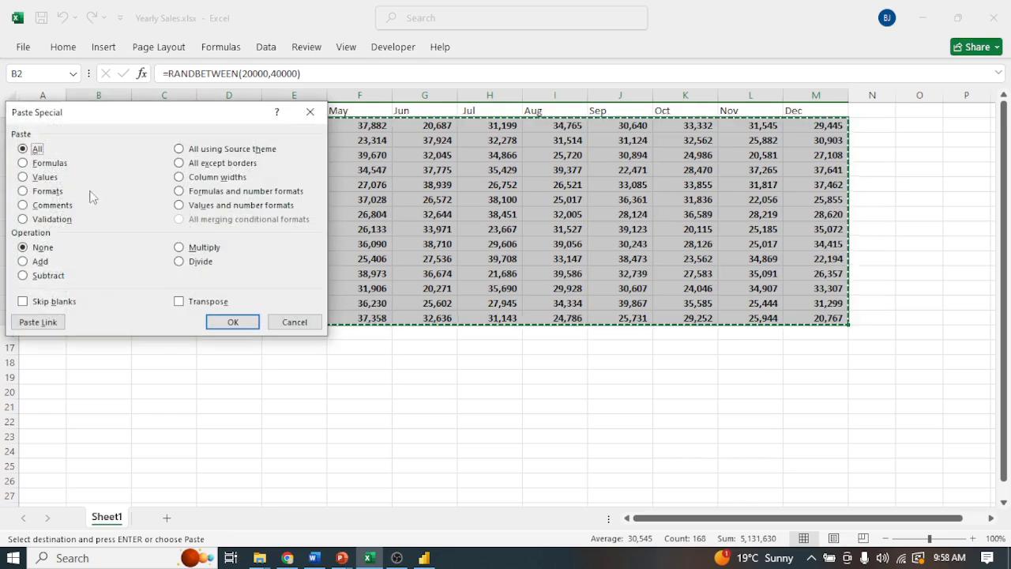
left_click(25, 176)
left_click(233, 322)
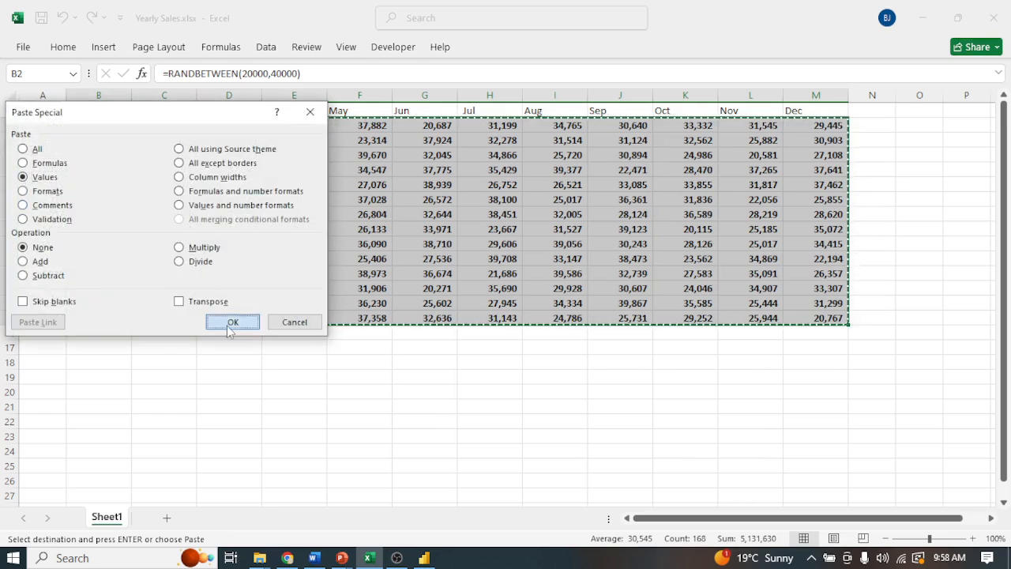
left_click(361, 378)
left_click(271, 248)
key("Escape")
Convert the range A1:M15 into a table with headers.
left_click_drag(48, 110, 800, 312)
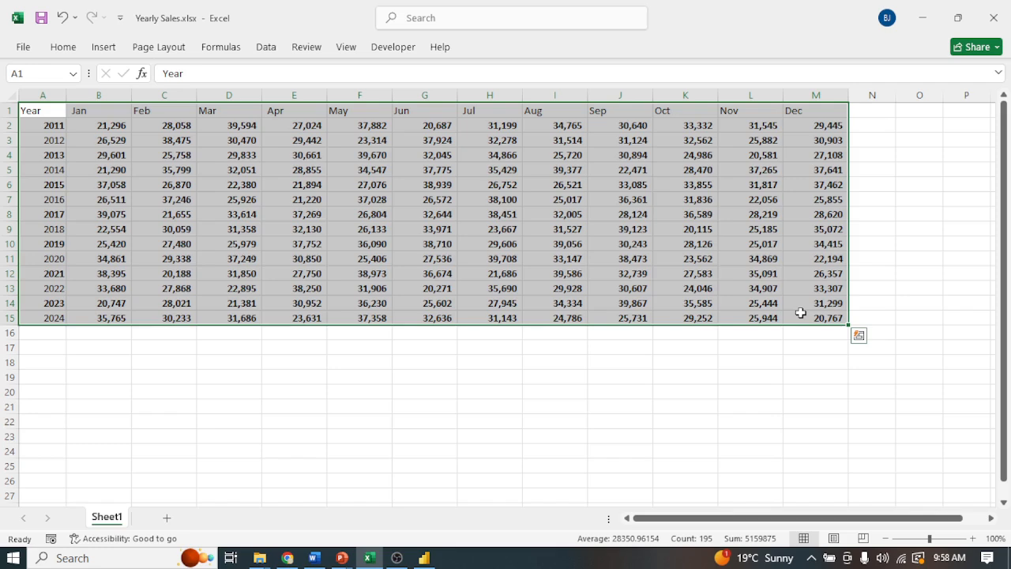
key("ctrl+t")
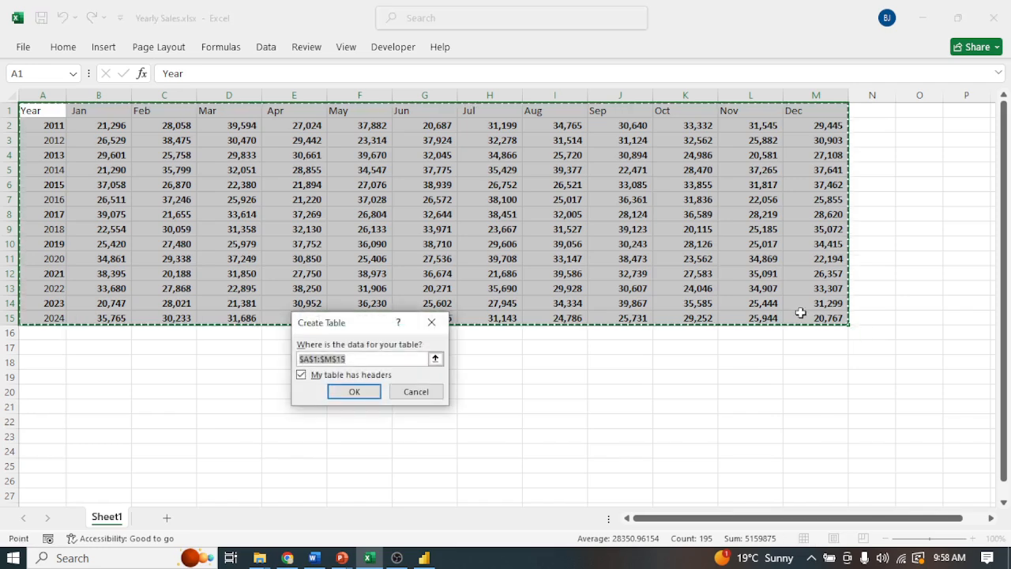
key("Return")
left_click(501, 357)
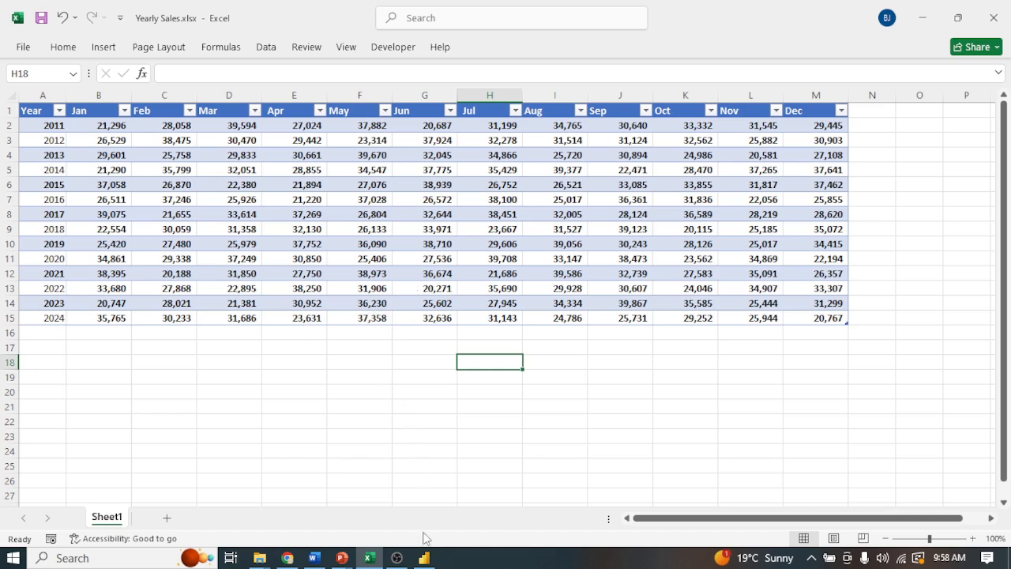
Switch to Power BI Desktop and bring Table2 from the Yearly Sales.xlsx workbook into the Power Query Editor.
mouse_move(427, 559)
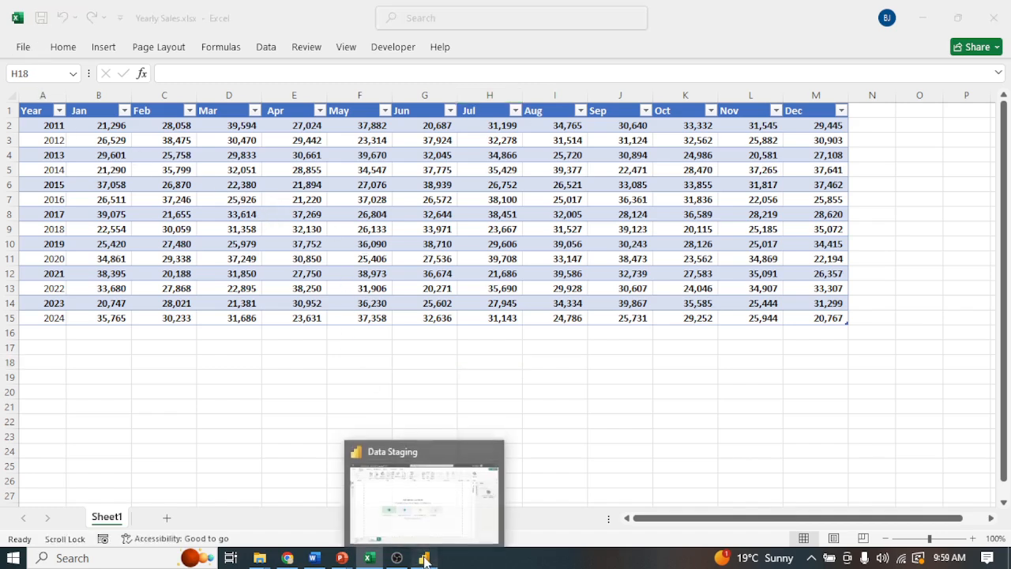
left_click(425, 558)
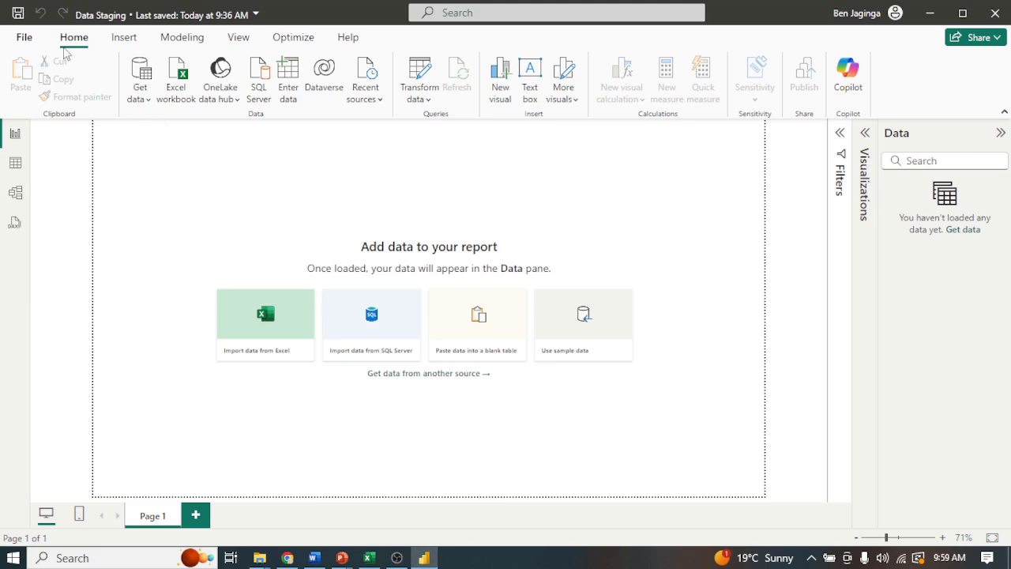
left_click(140, 94)
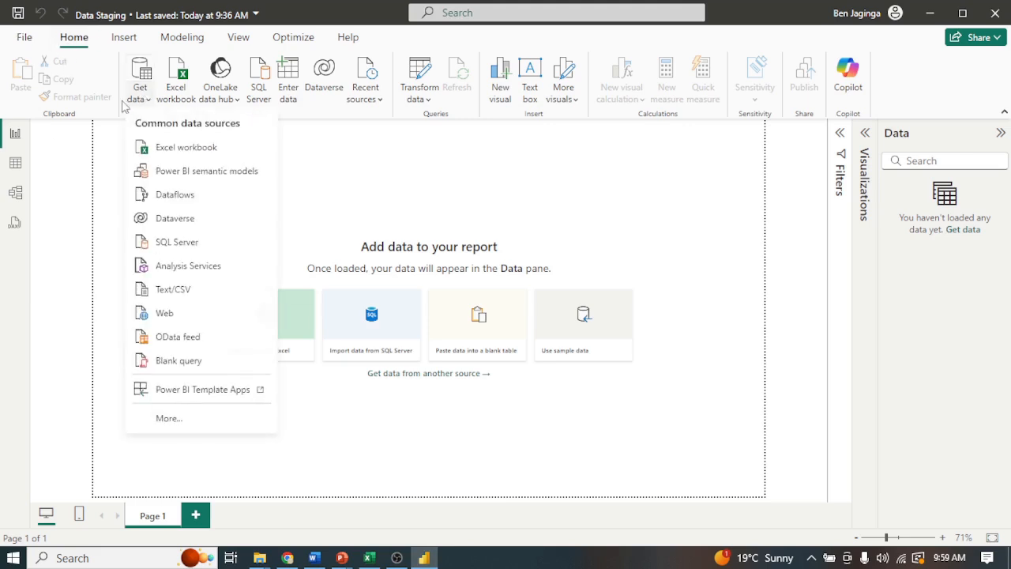
left_click(183, 150)
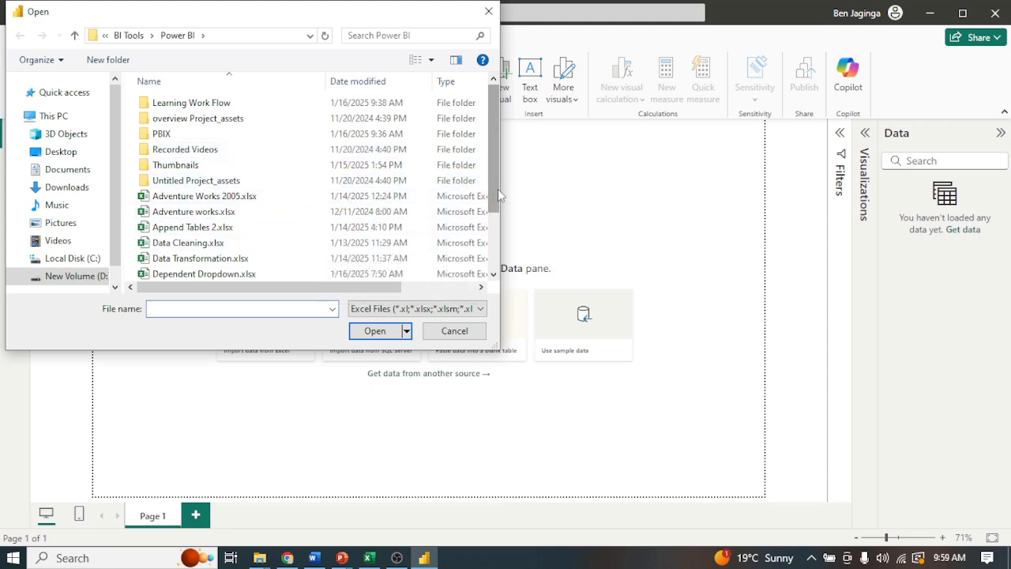
left_click_drag(499, 195, 498, 248)
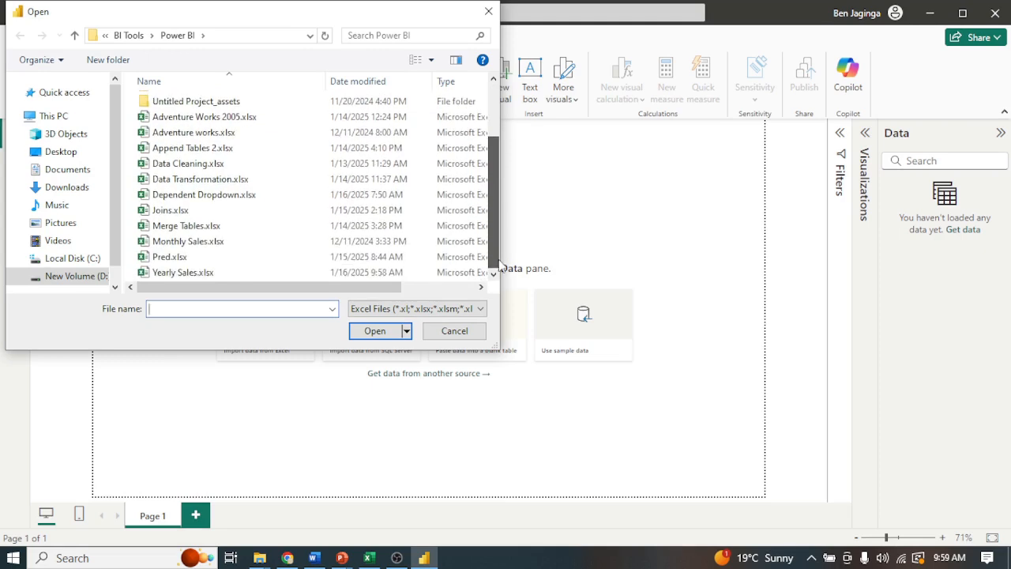
left_click(209, 276)
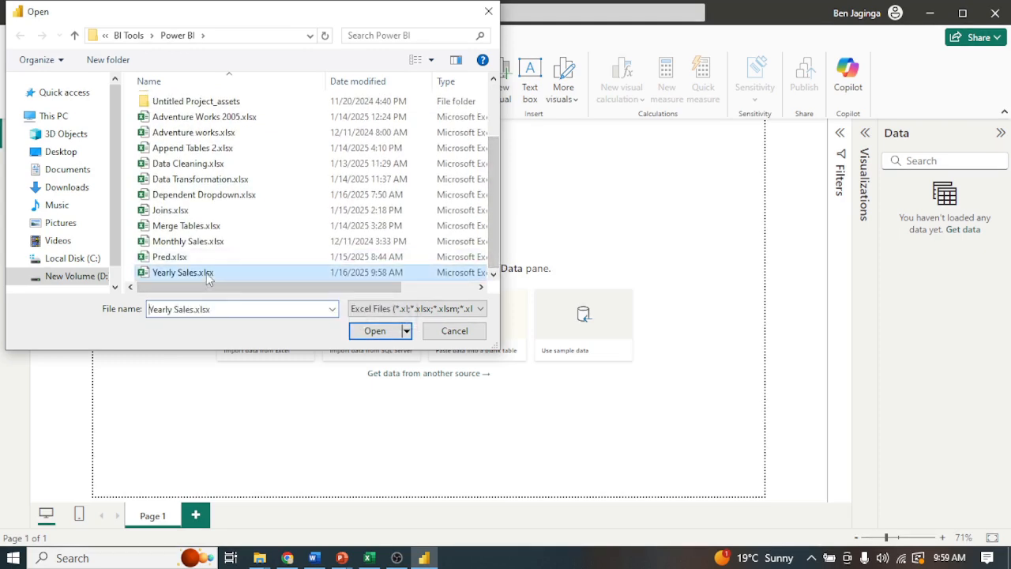
left_click(375, 331)
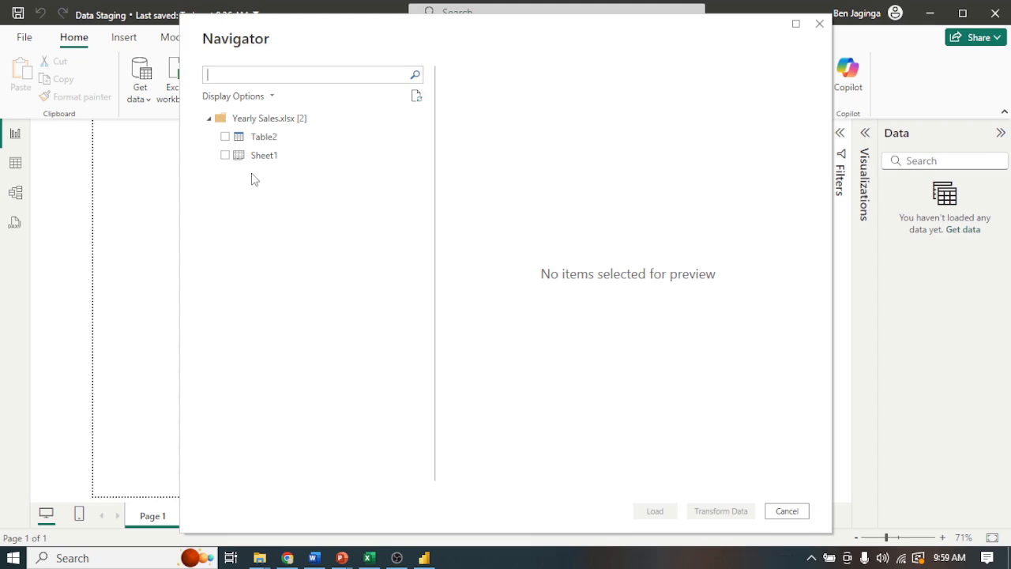
left_click(225, 136)
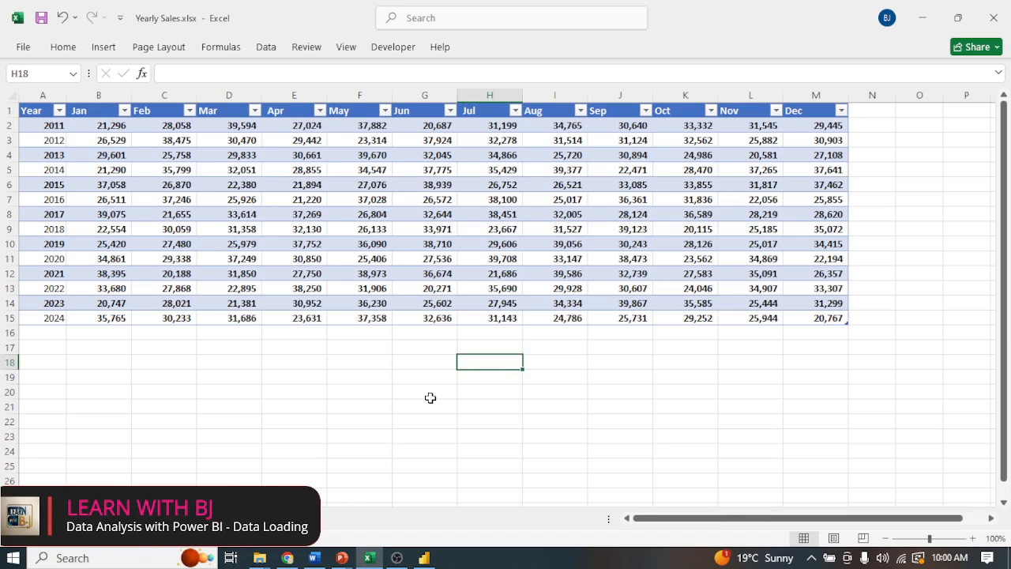
key("alt+Tab")
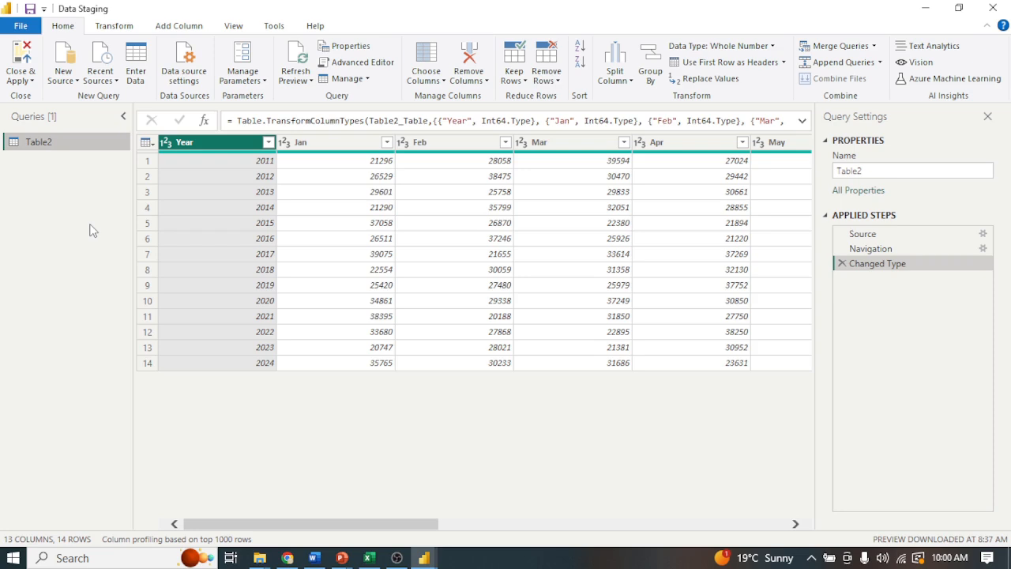
Move the Table2 query into a new group named Staging Area.
right_click(62, 143)
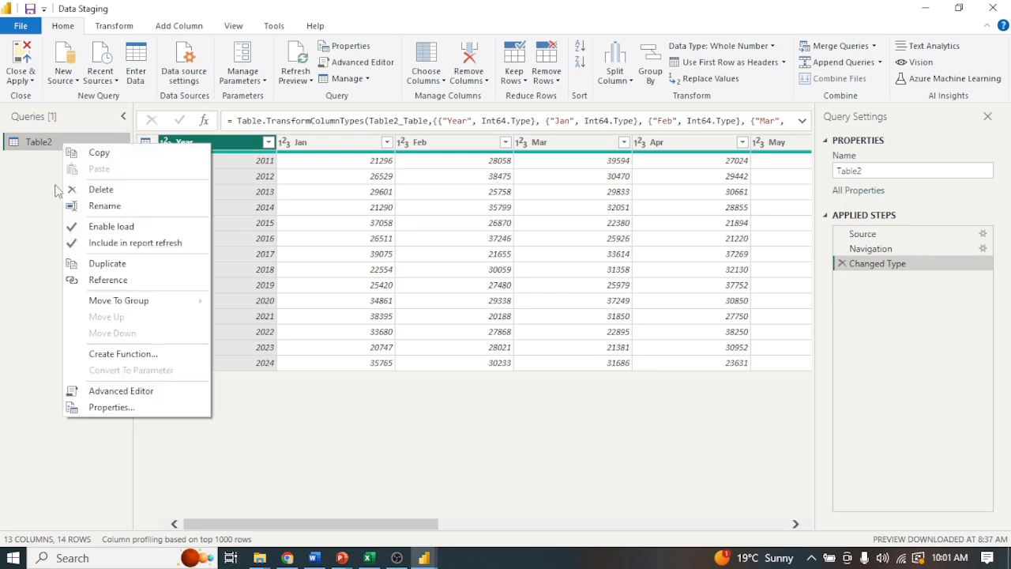
mouse_move(97, 301)
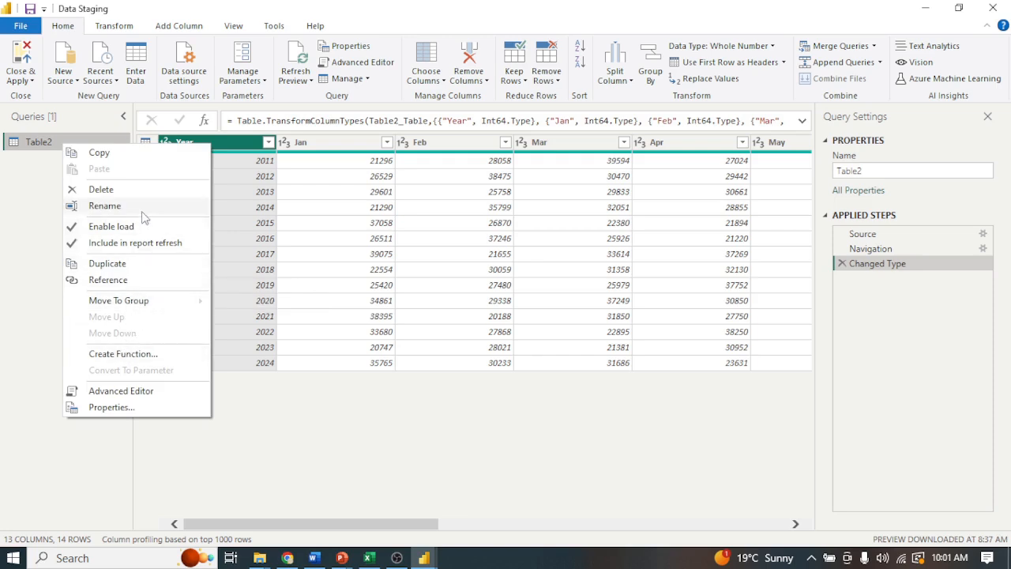
mouse_move(161, 300)
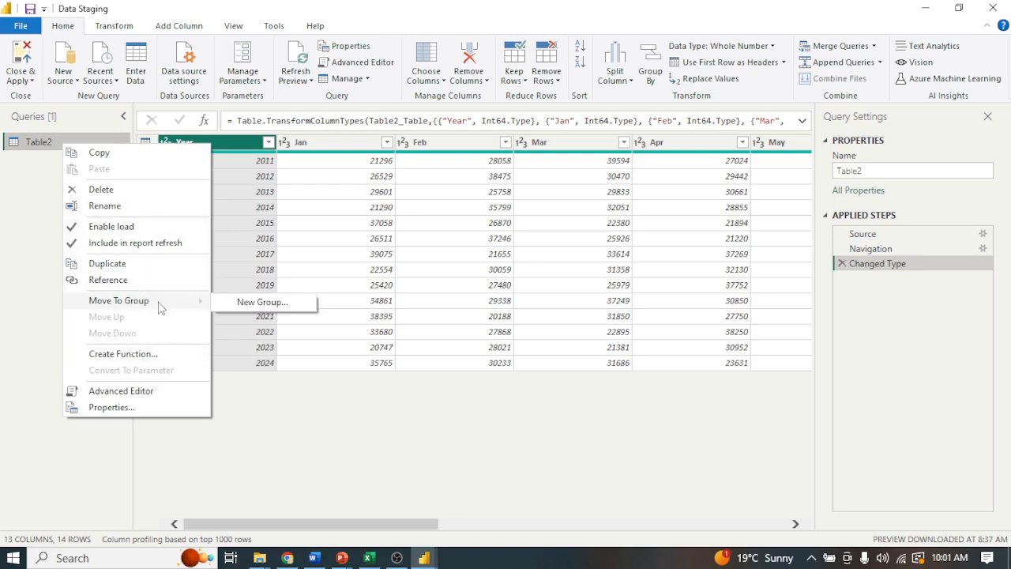
left_click(246, 304)
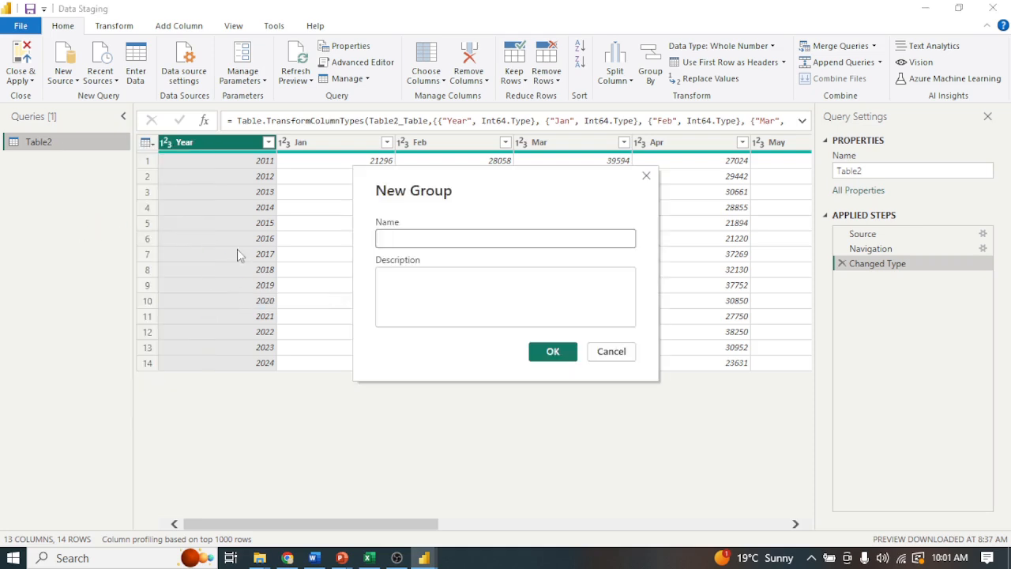
type("Sta")
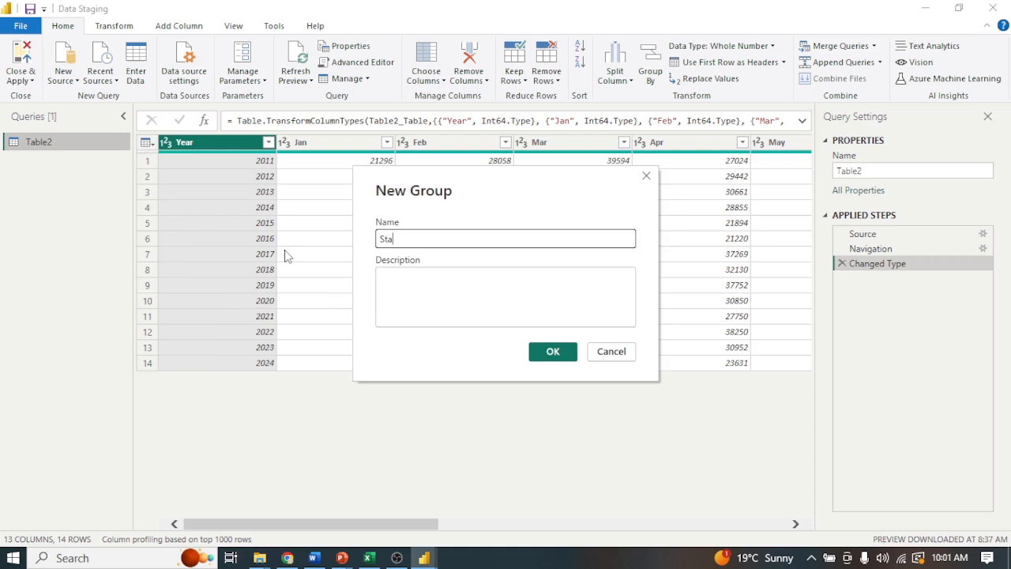
type("ging Area")
left_click(553, 353)
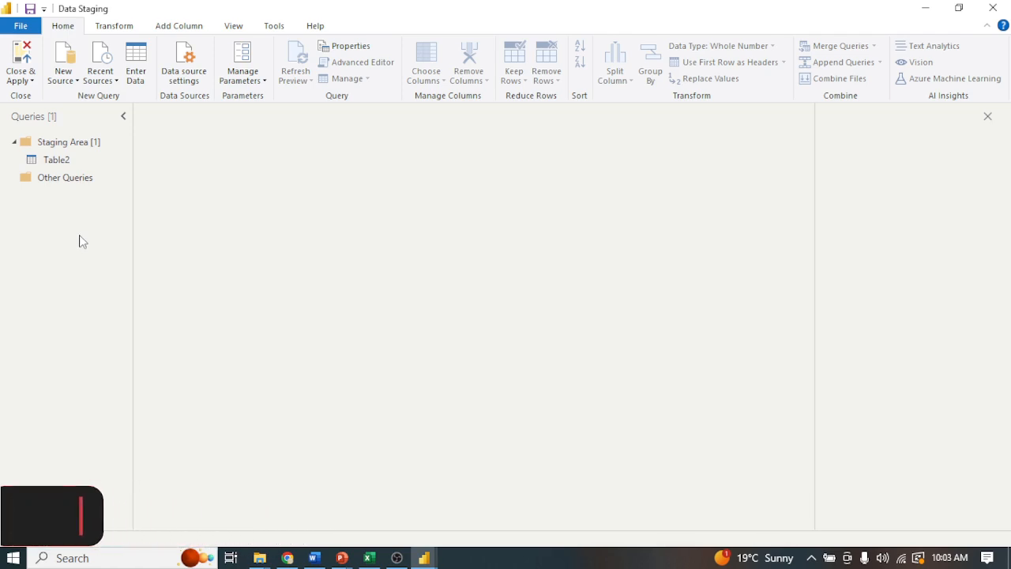
Duplicate the Table2 query in the Staging Area group.
right_click(56, 165)
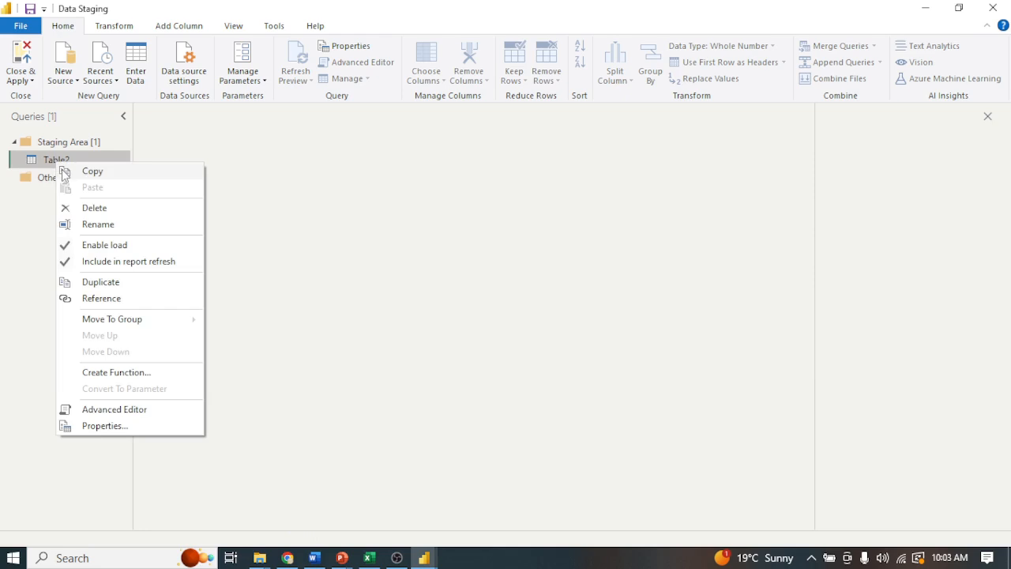
left_click(33, 223)
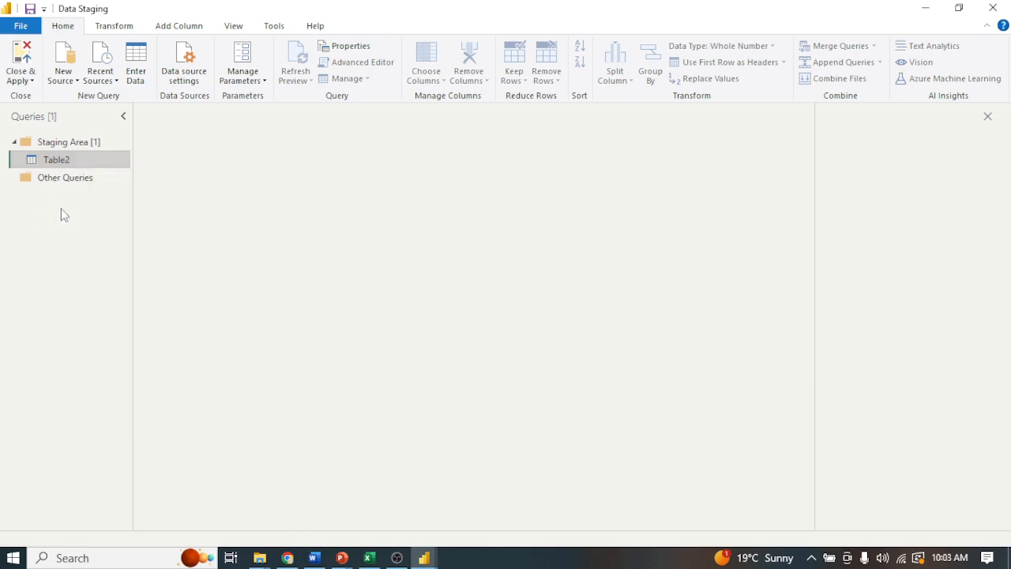
right_click(58, 168)
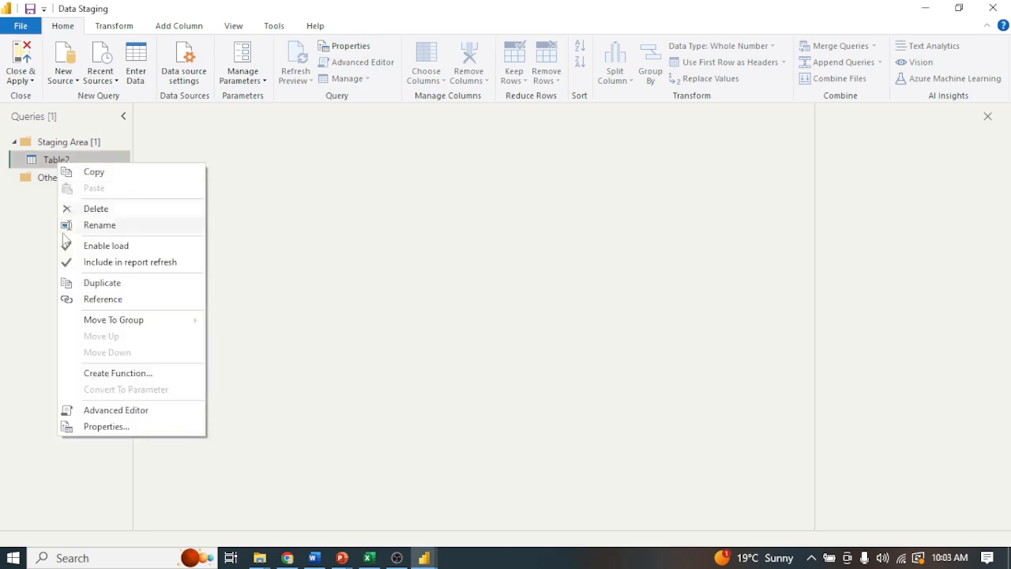
left_click(95, 285)
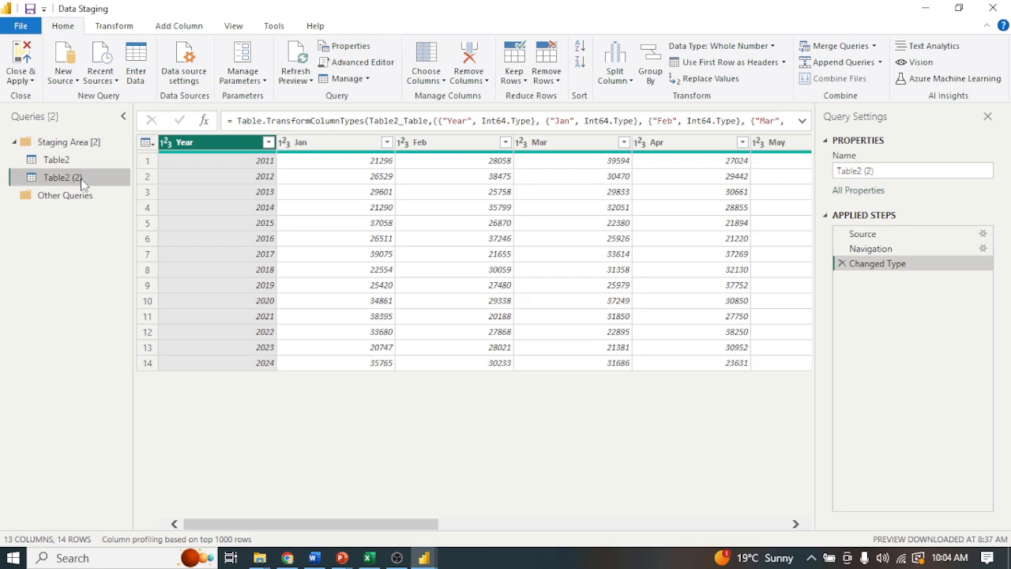
Move the duplicated Table2 query into a new group named Transformed Queries.
right_click(81, 179)
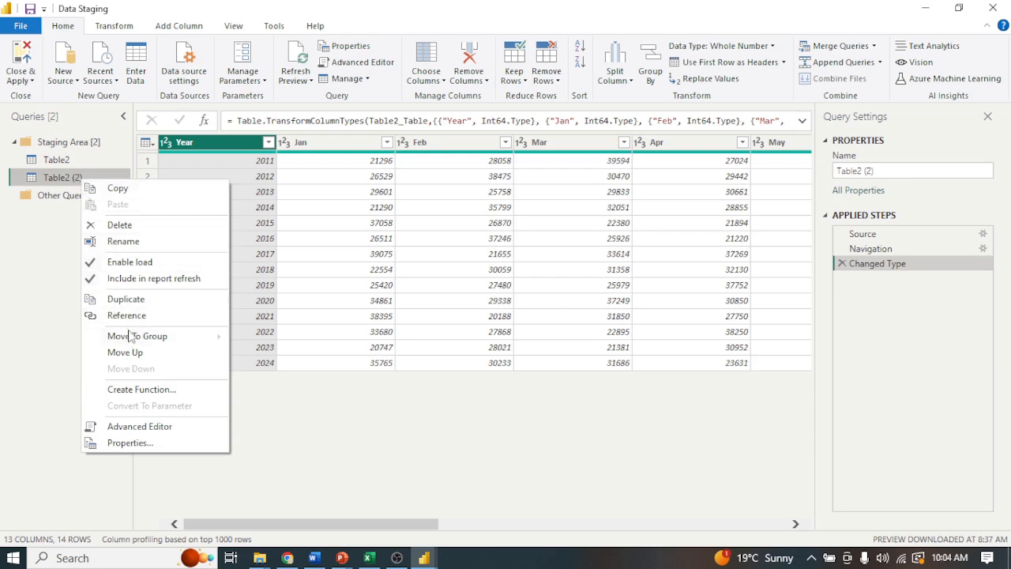
mouse_move(133, 336)
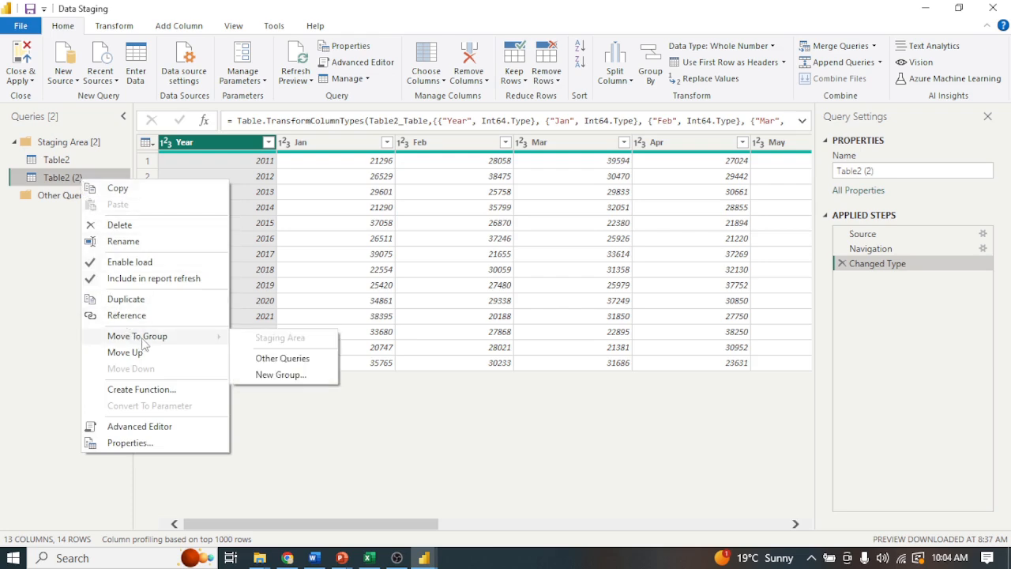
left_click(273, 377)
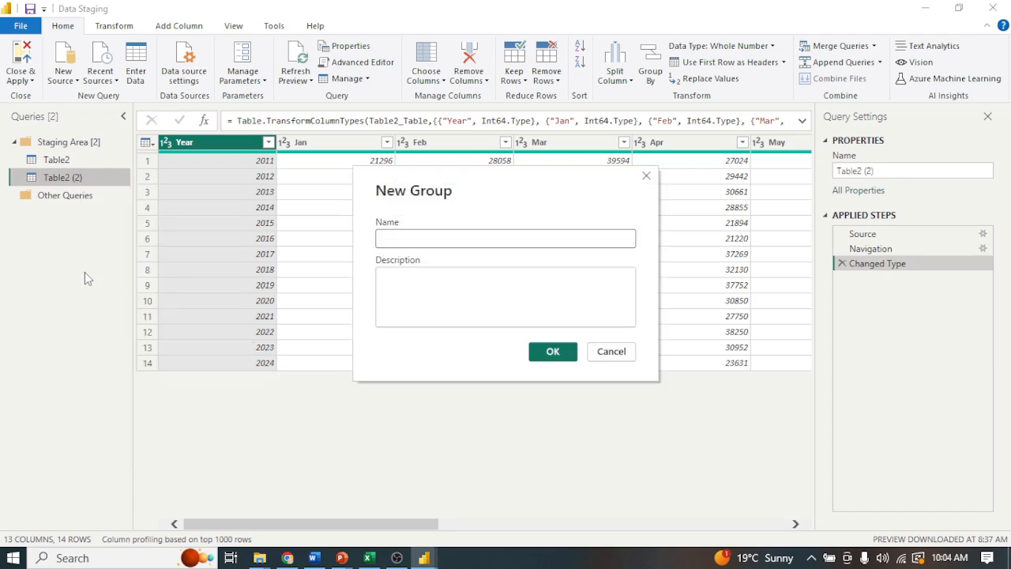
type("Transf")
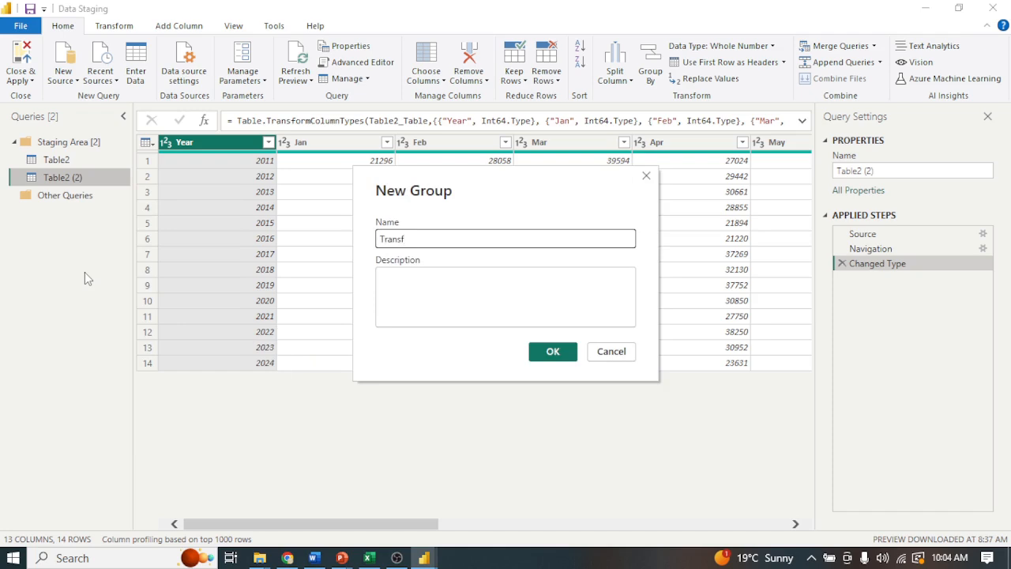
type("ormed Queries")
left_click(553, 350)
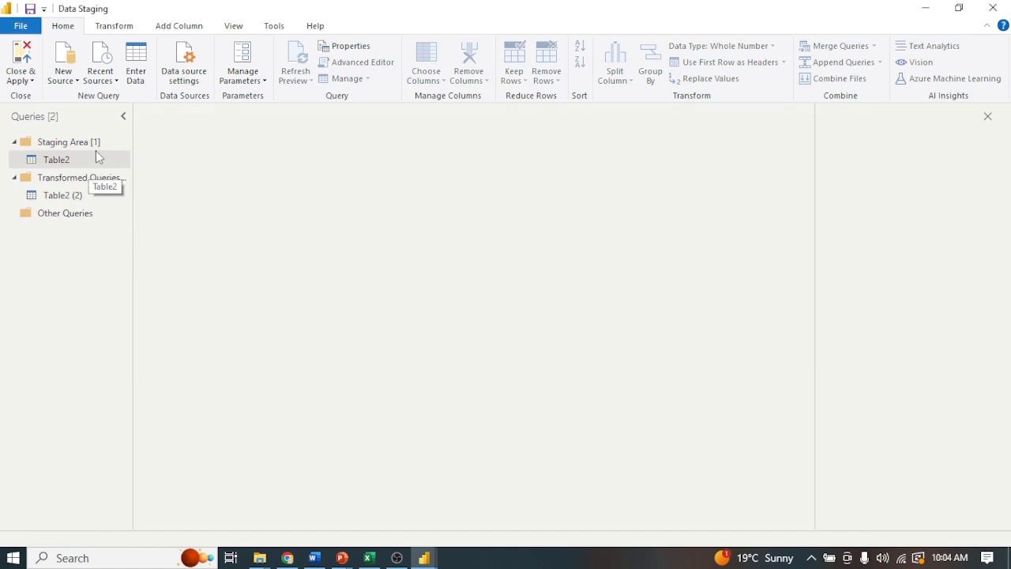
Rename the duplicated query in the Transformed Queries group as Transformed Query 1.
right_click(71, 199)
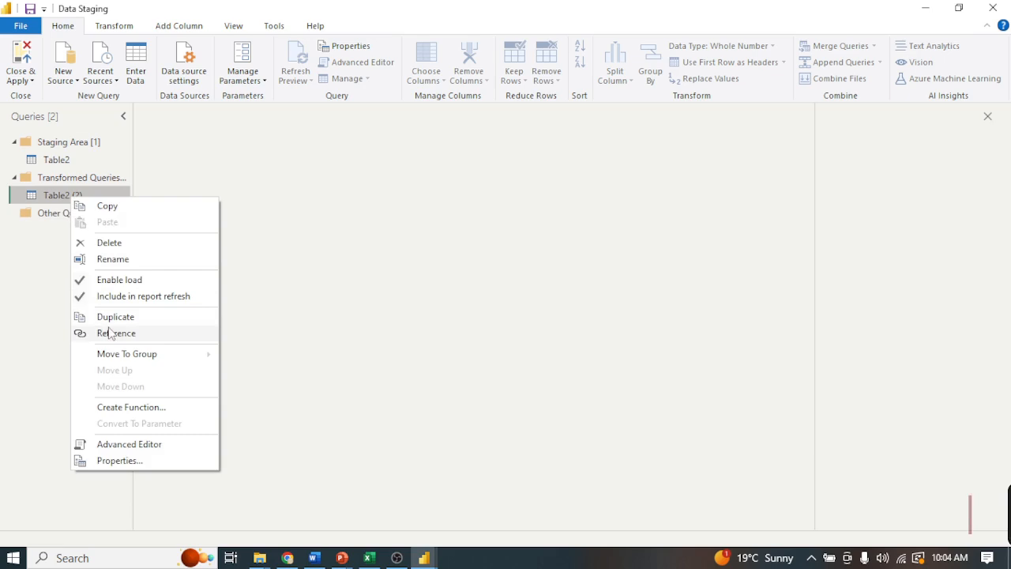
left_click(124, 262)
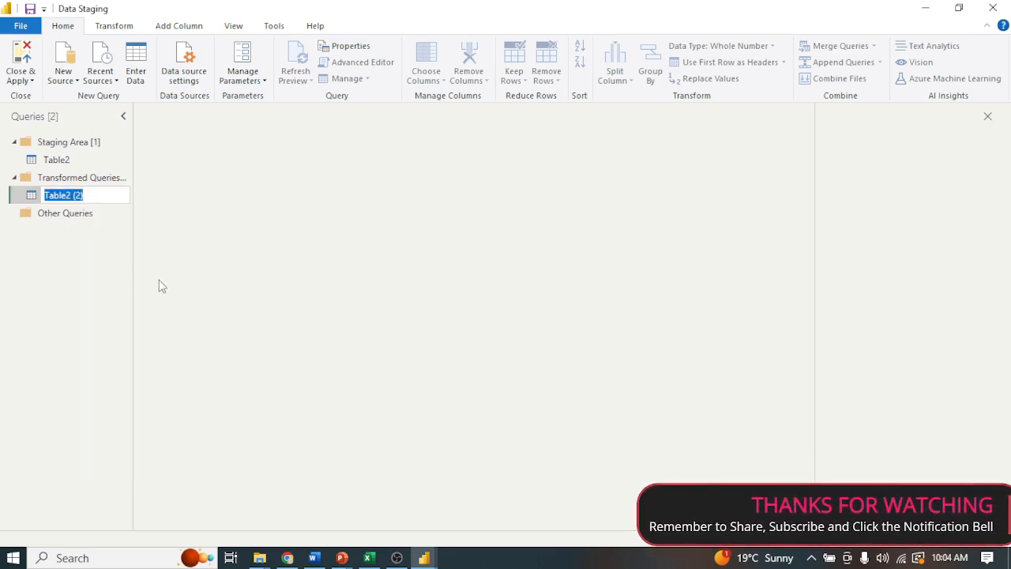
type("Trans")
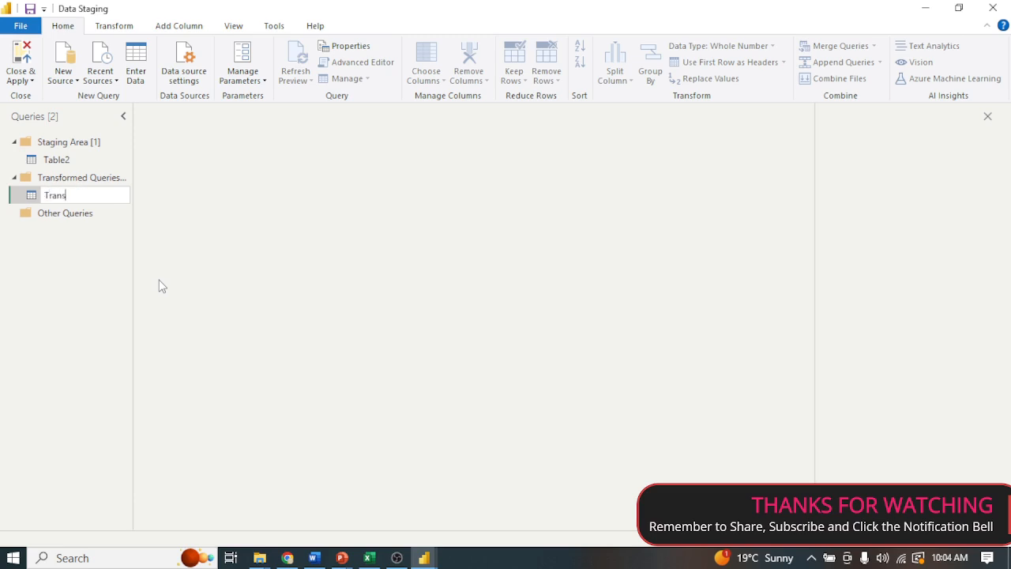
type("formed")
key("Return")
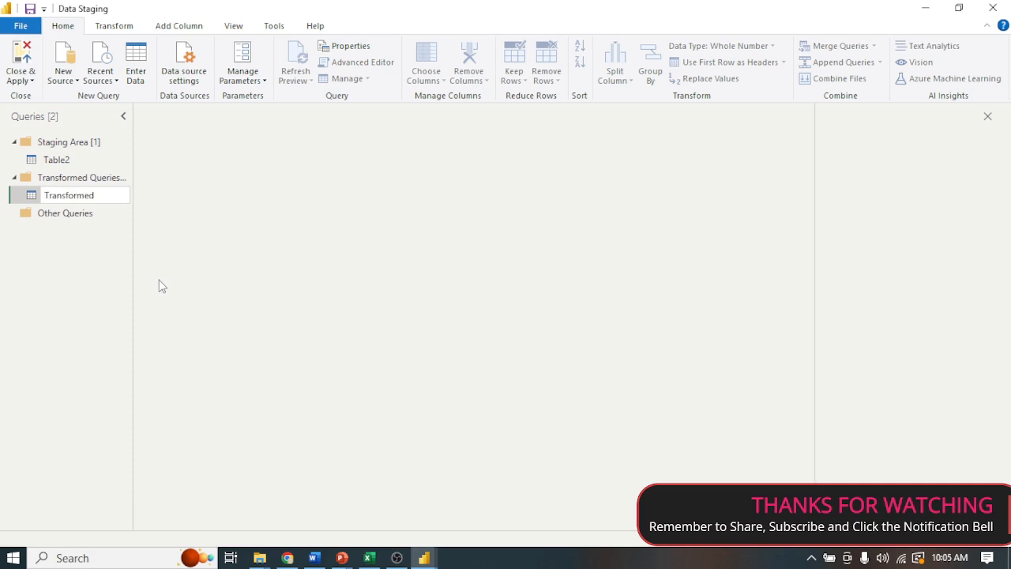
type("Query 1")
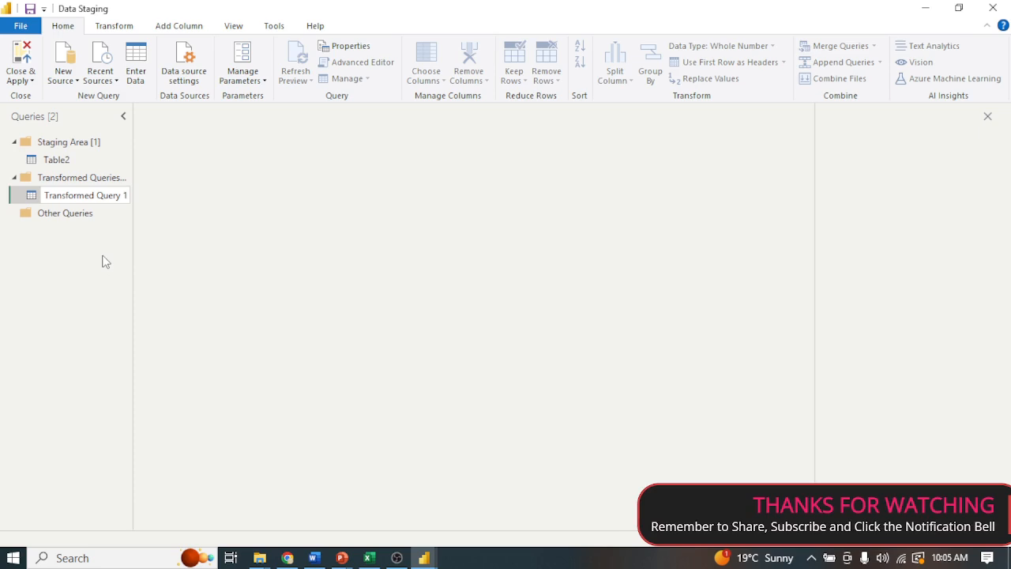
left_click(92, 295)
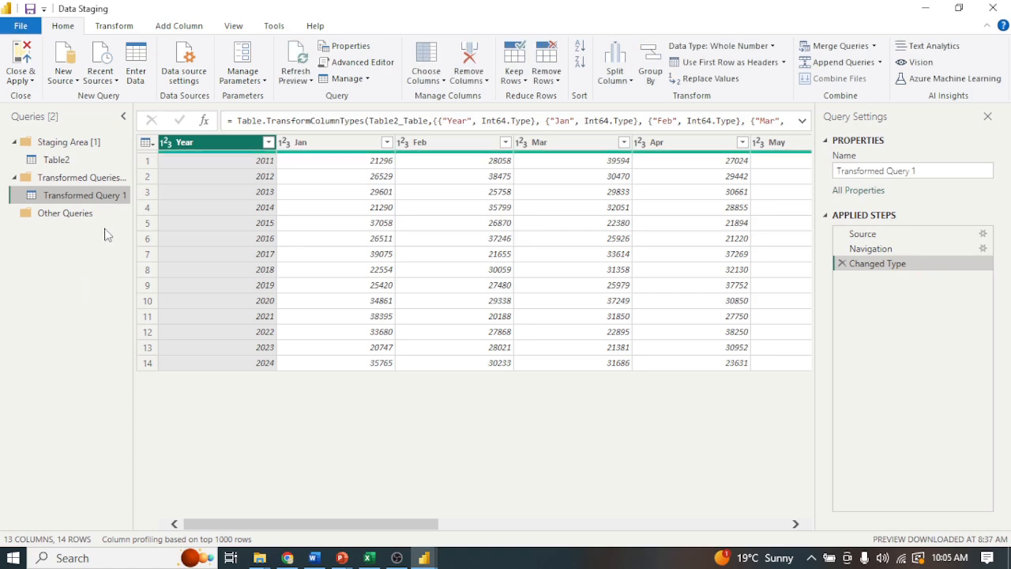
Unpivot the month columns from Jan through Dec in Transformed Query 1.
left_click(335, 147)
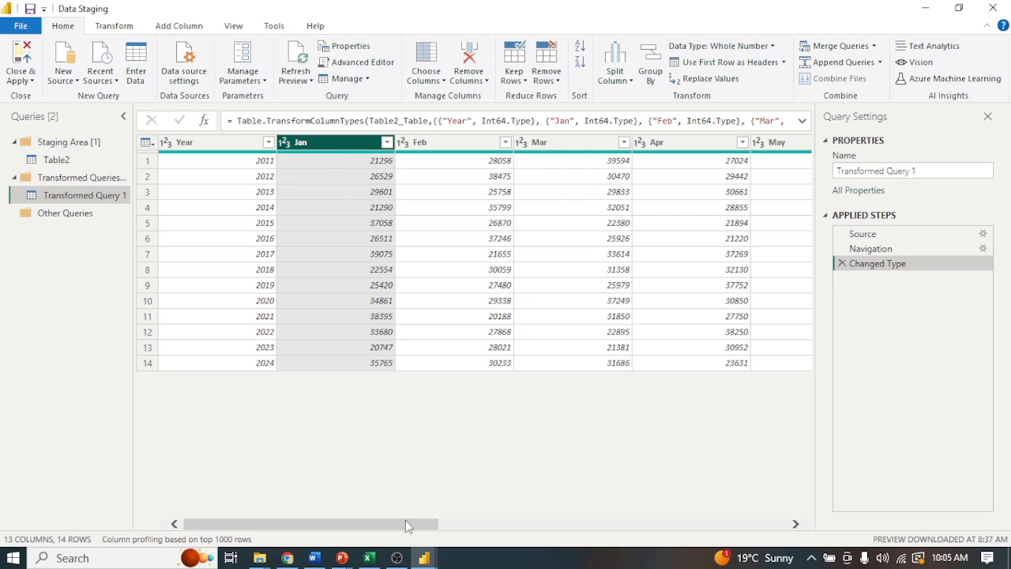
left_click_drag(405, 523, 802, 522)
left_click(745, 147, "shift")
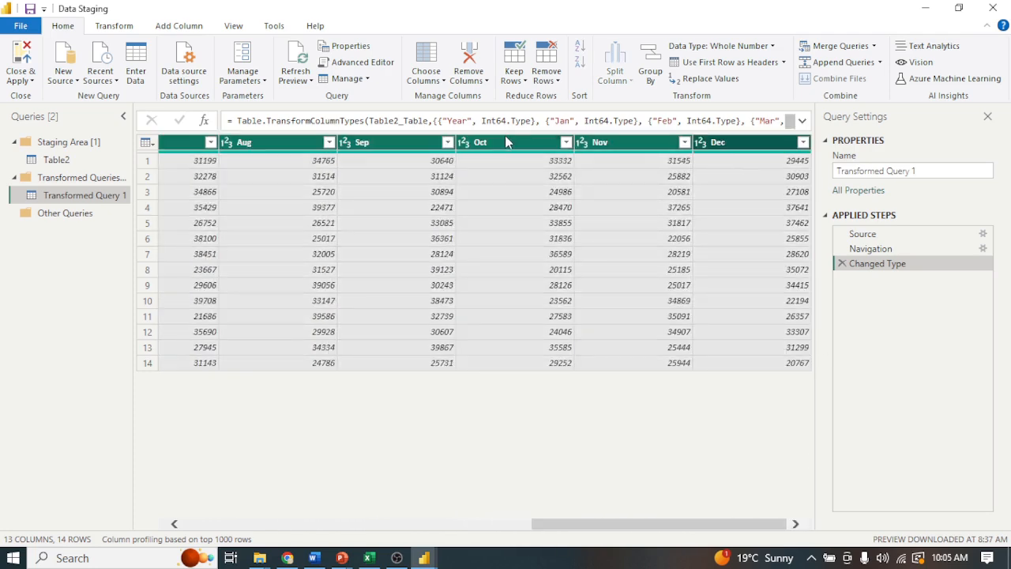
right_click(509, 149)
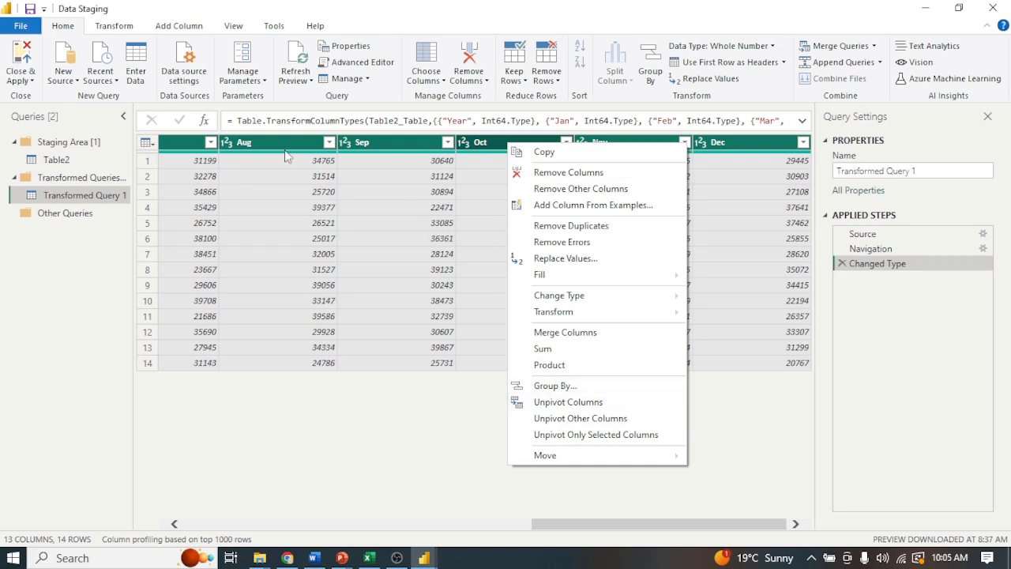
left_click(113, 30)
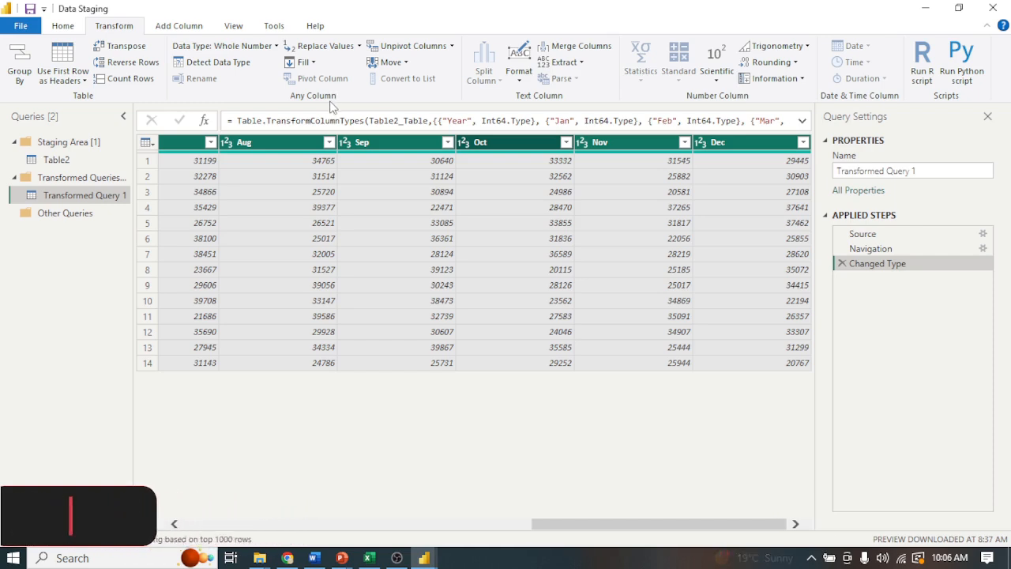
left_click(452, 45)
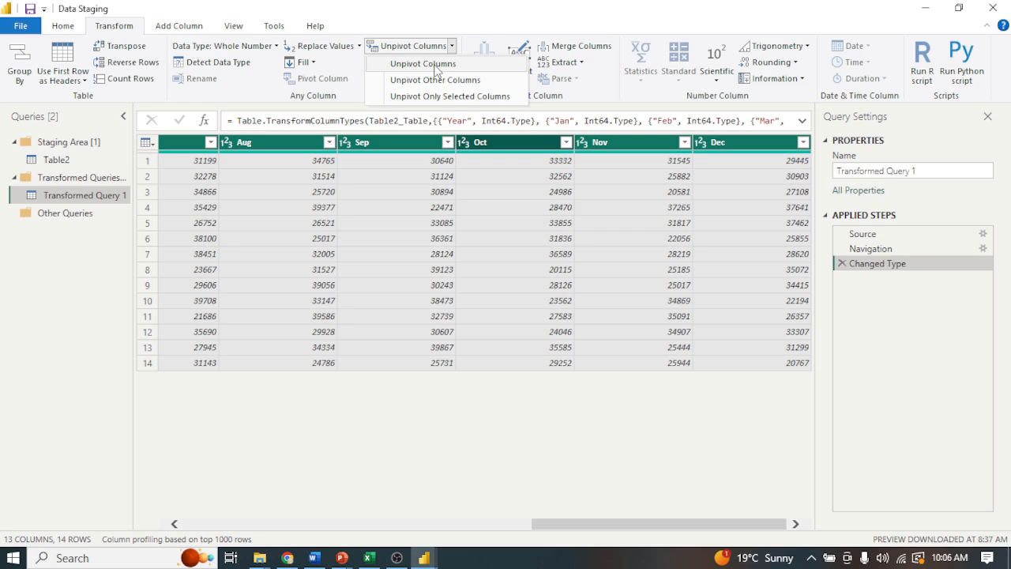
left_click(437, 64)
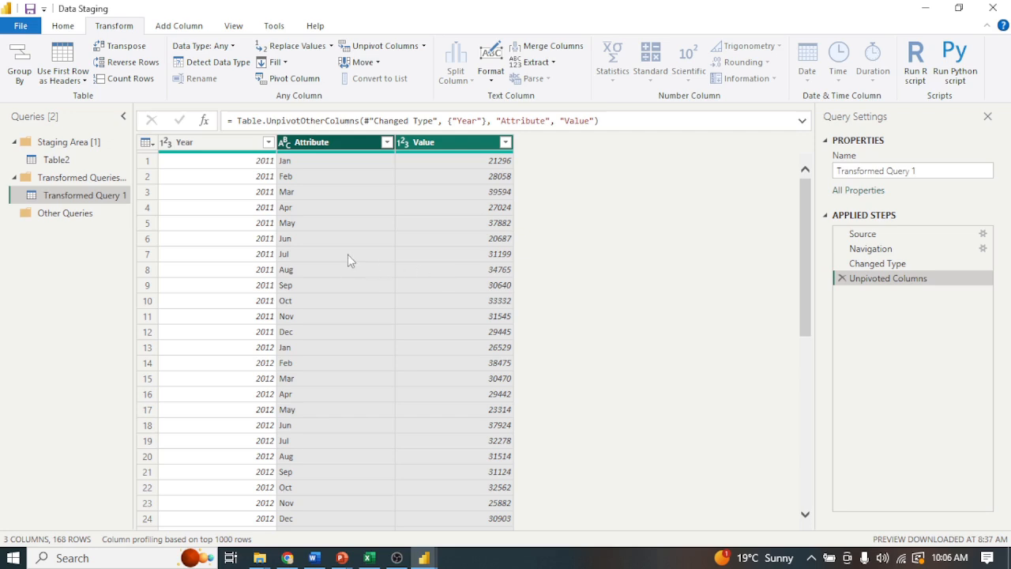
Rename the Attribute column as Months and the Value column as Sales.
double_click(321, 148)
type("Months")
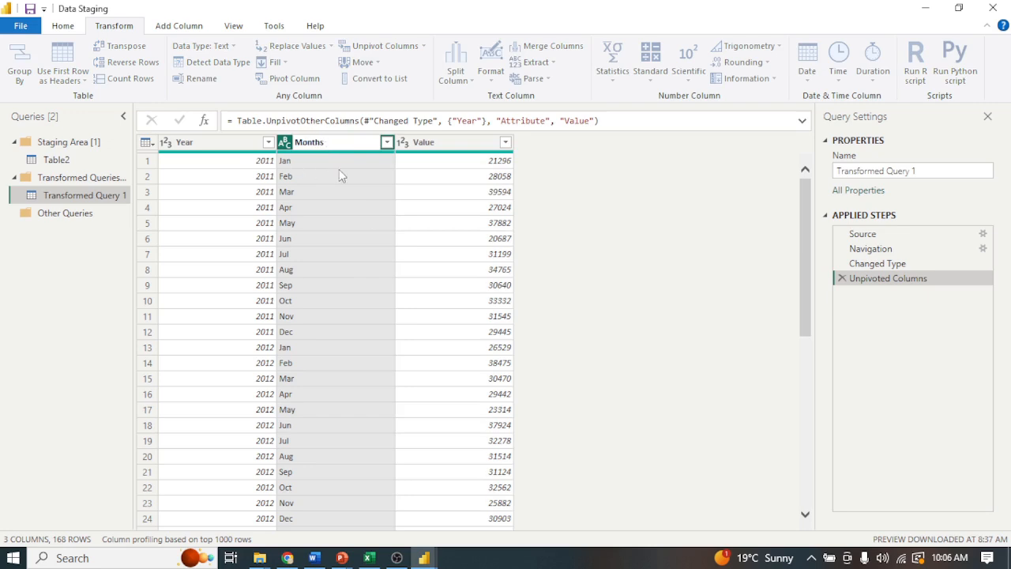
left_click(439, 148)
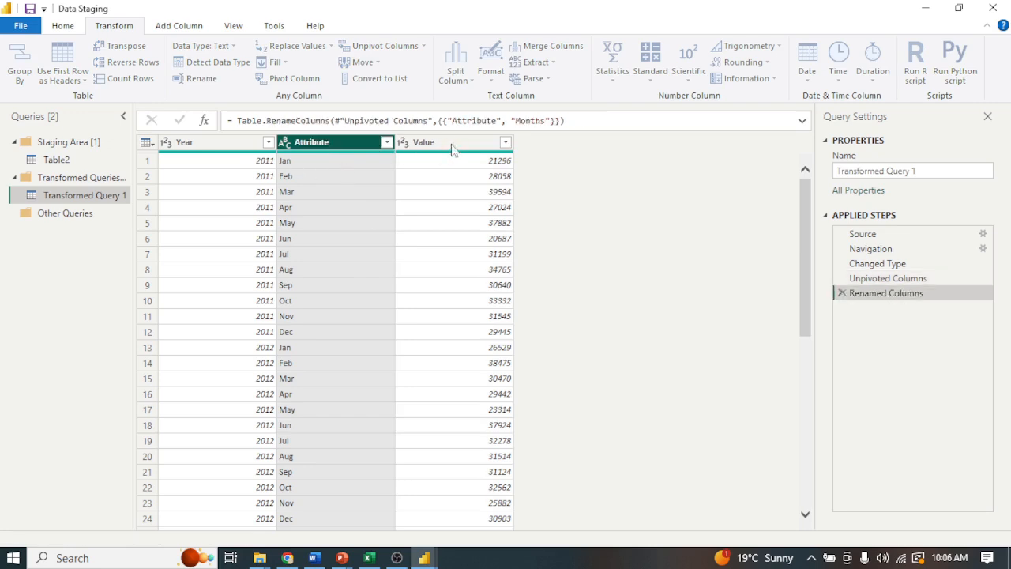
double_click(444, 145)
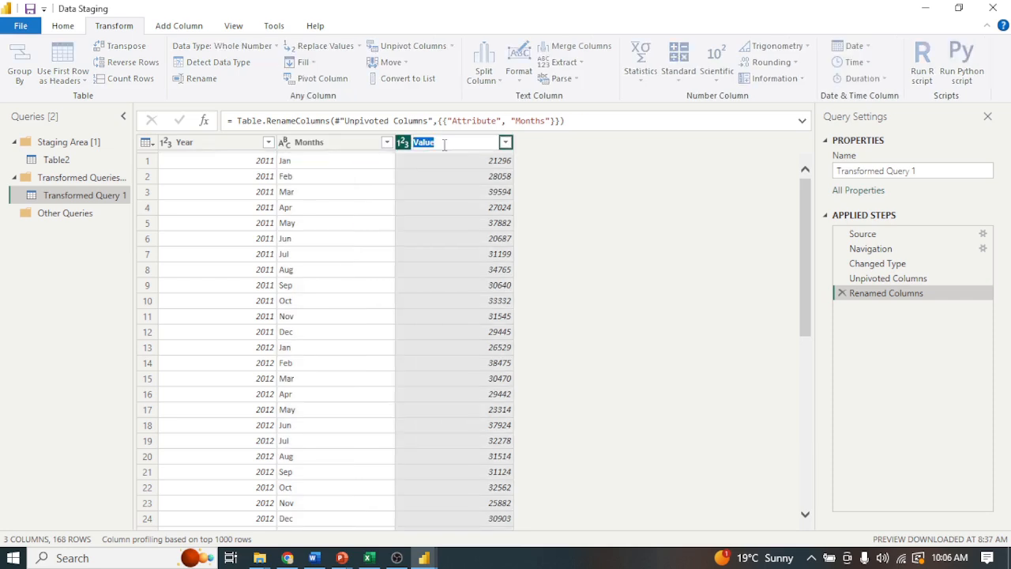
type("Sales")
key("Return")
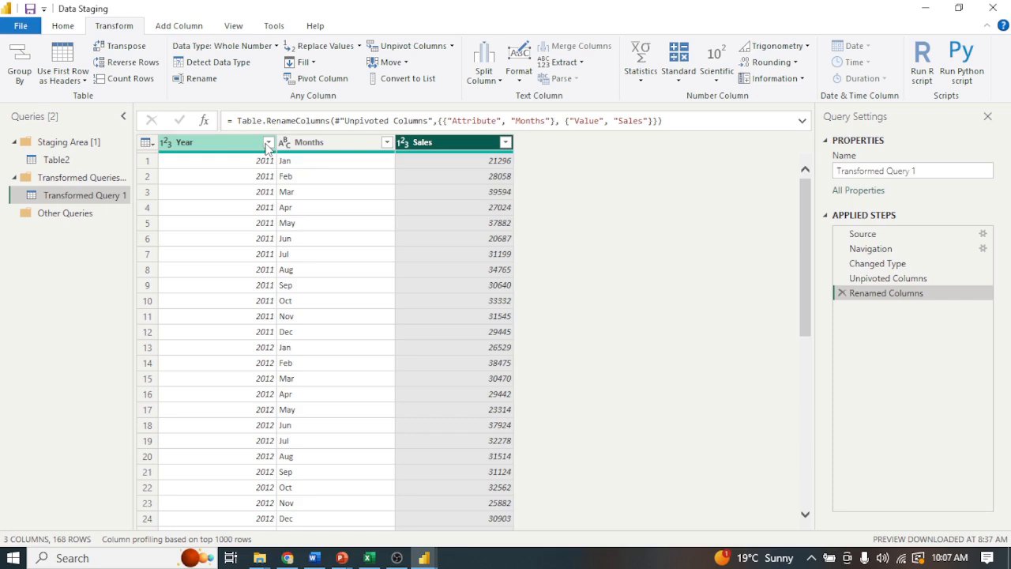
Try filtering the Year column to 2011 through 2015, and remove the resulting Filtered Rows step.
left_click(265, 147)
left_click(268, 142)
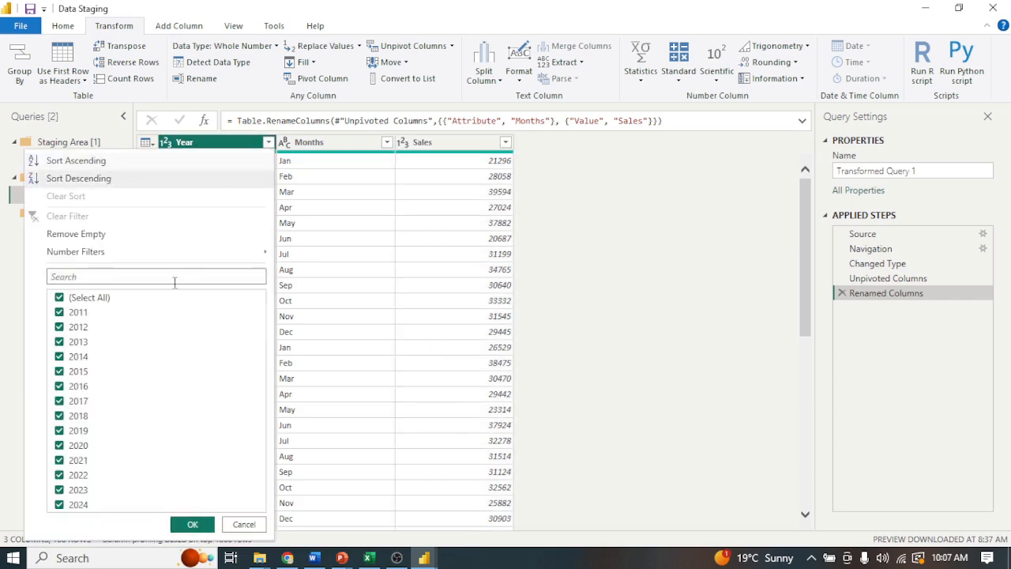
left_click(60, 298)
left_click(60, 314)
left_click(60, 330)
left_click(58, 343)
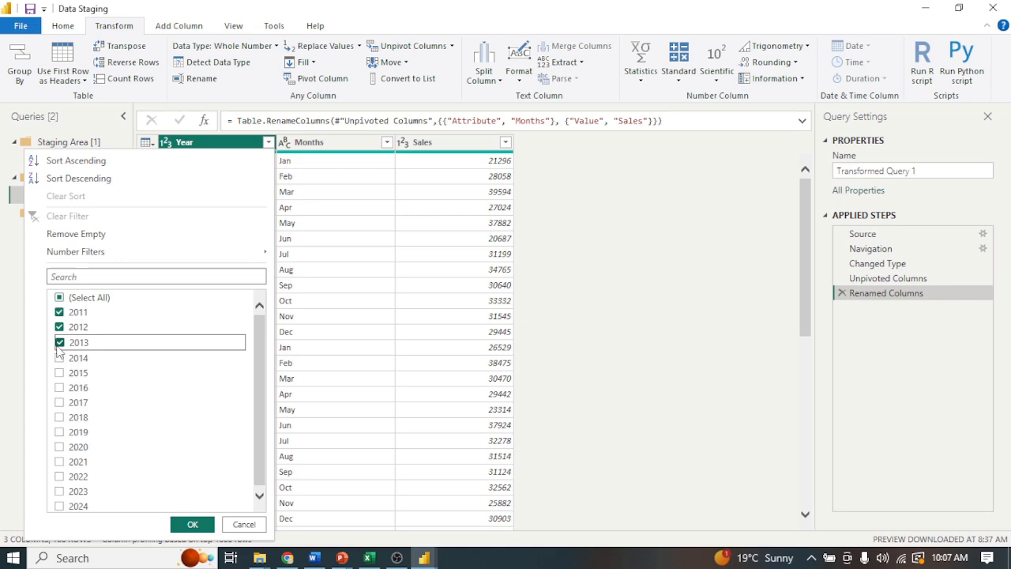
left_click(60, 359)
left_click(60, 373)
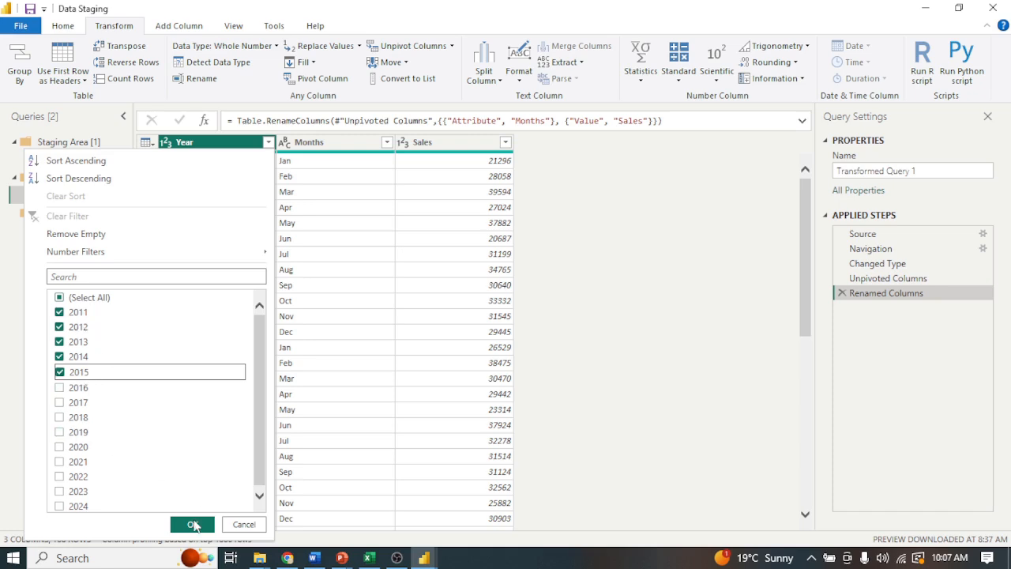
left_click(192, 526)
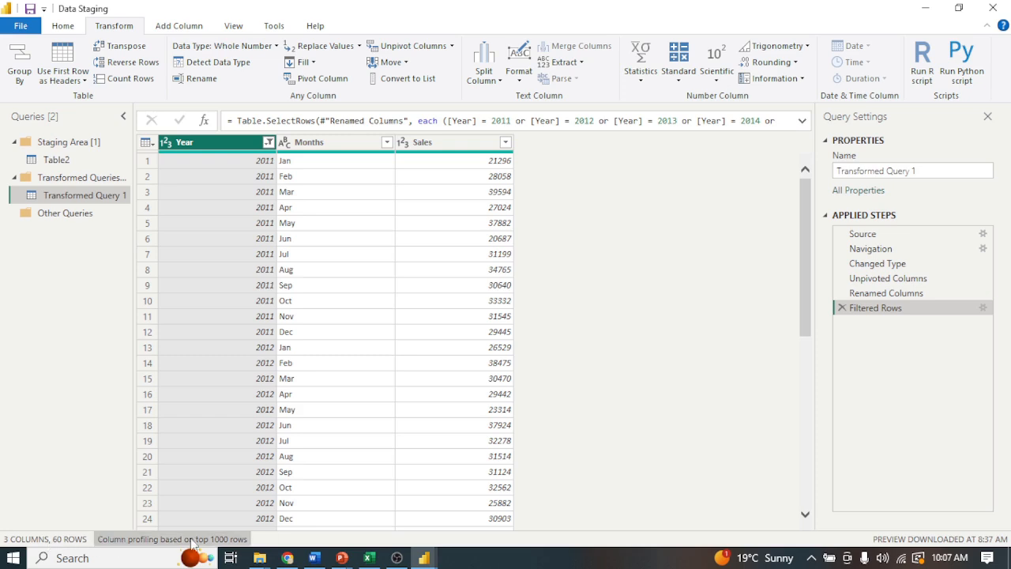
left_click(841, 308)
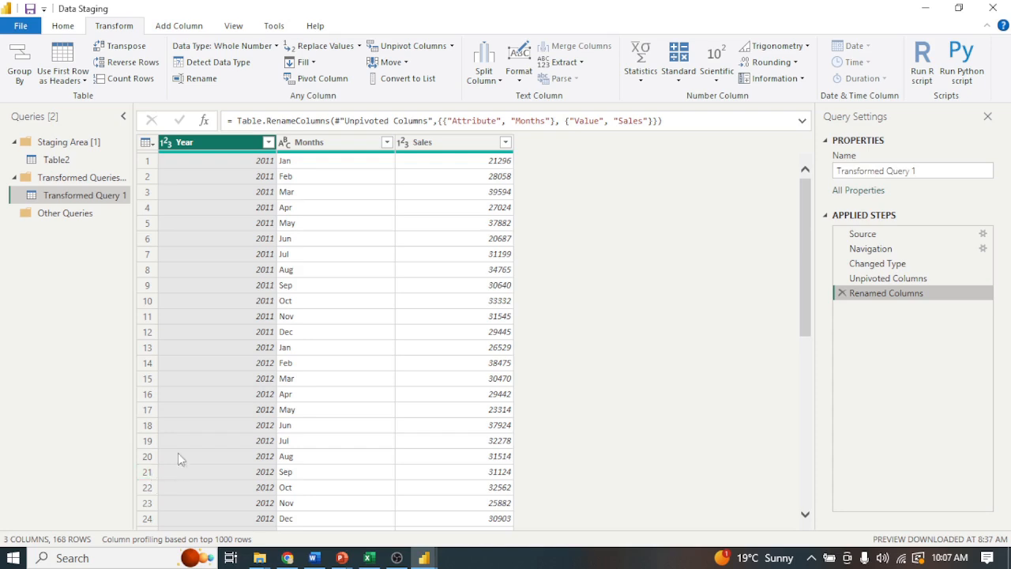
Filter the Year column to keep only the years 2011, 2012, 2013, 2014 and 2015.
left_click(269, 144)
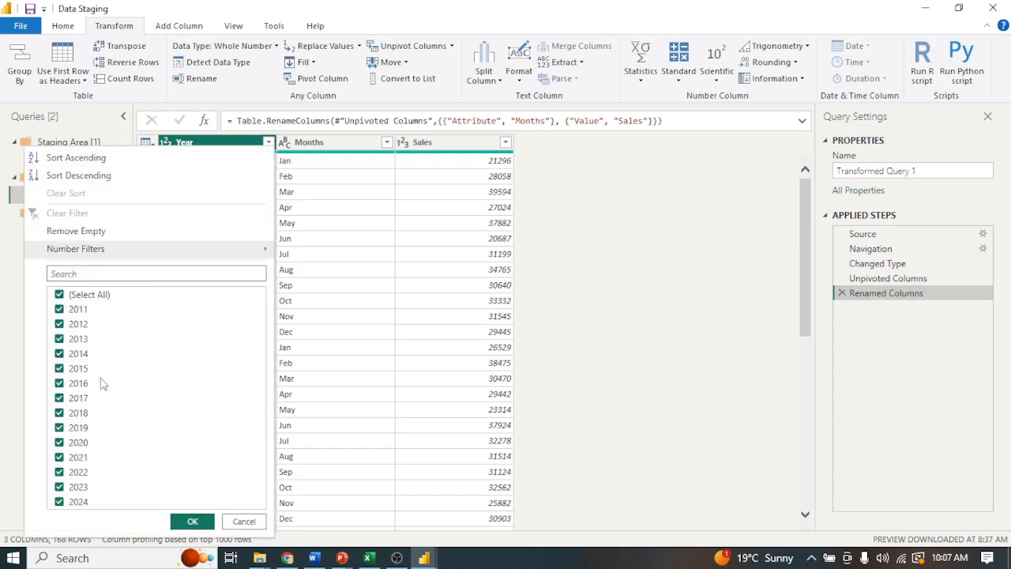
left_click(59, 293)
left_click(59, 309)
left_click(59, 325)
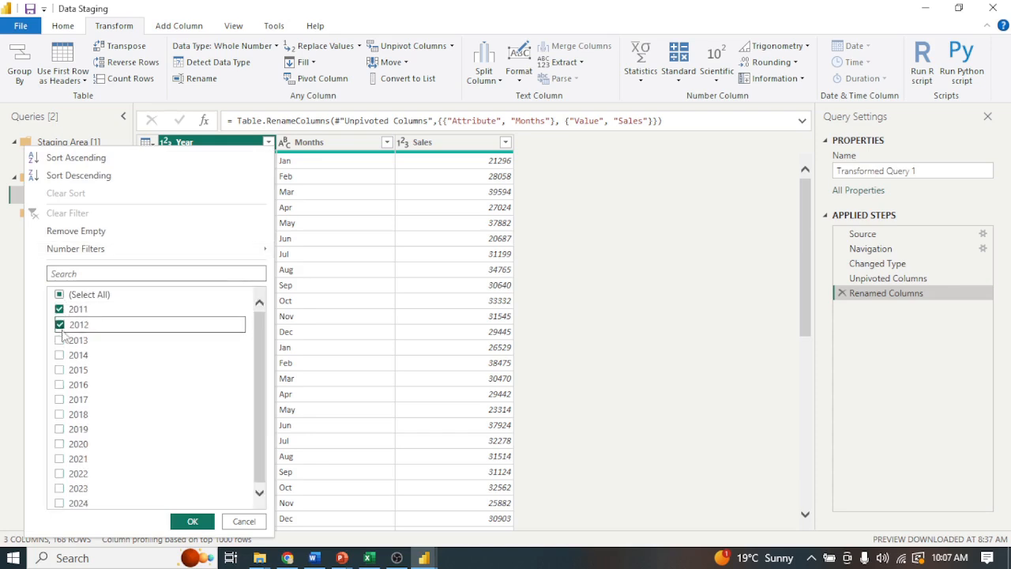
left_click(59, 339)
left_click(60, 354)
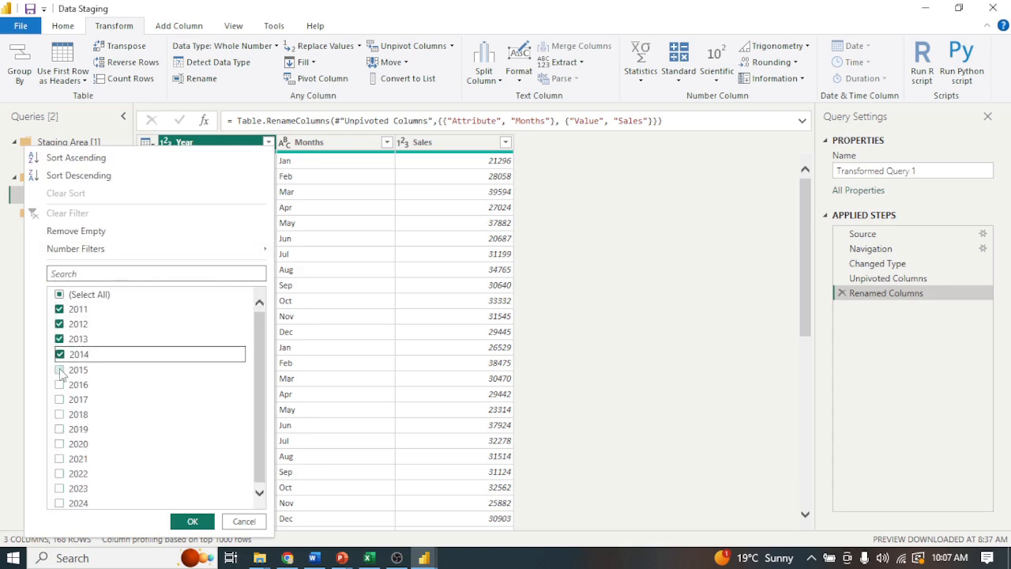
left_click(60, 369)
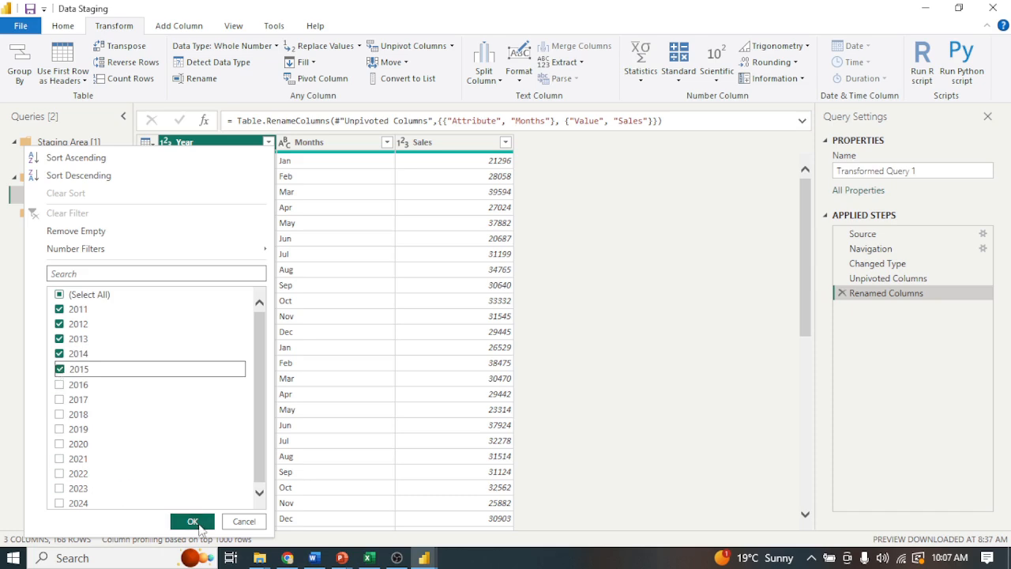
left_click(192, 521)
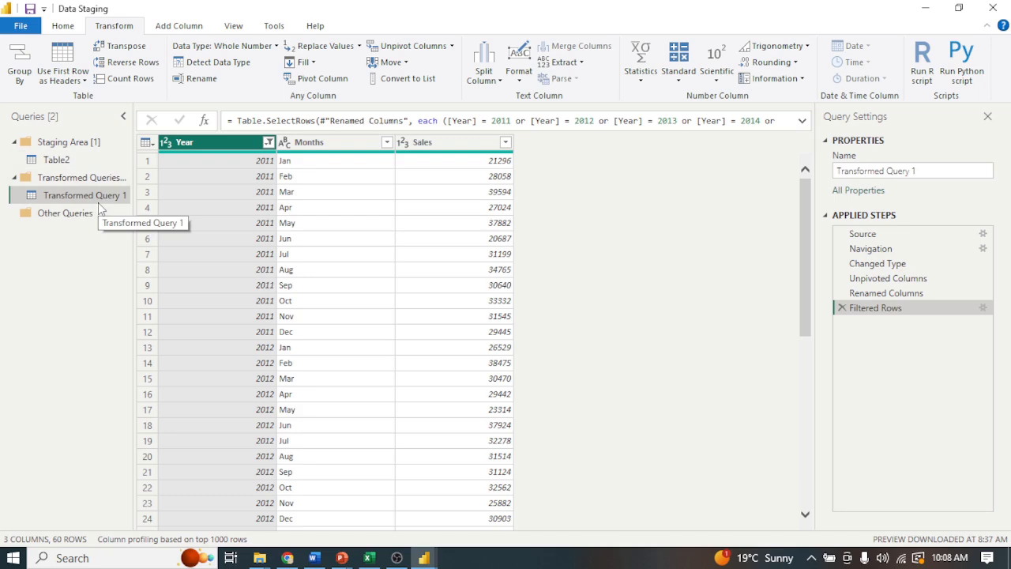
Disable loading of the Table2 staging query and check the load options of both queries.
right_click(59, 163)
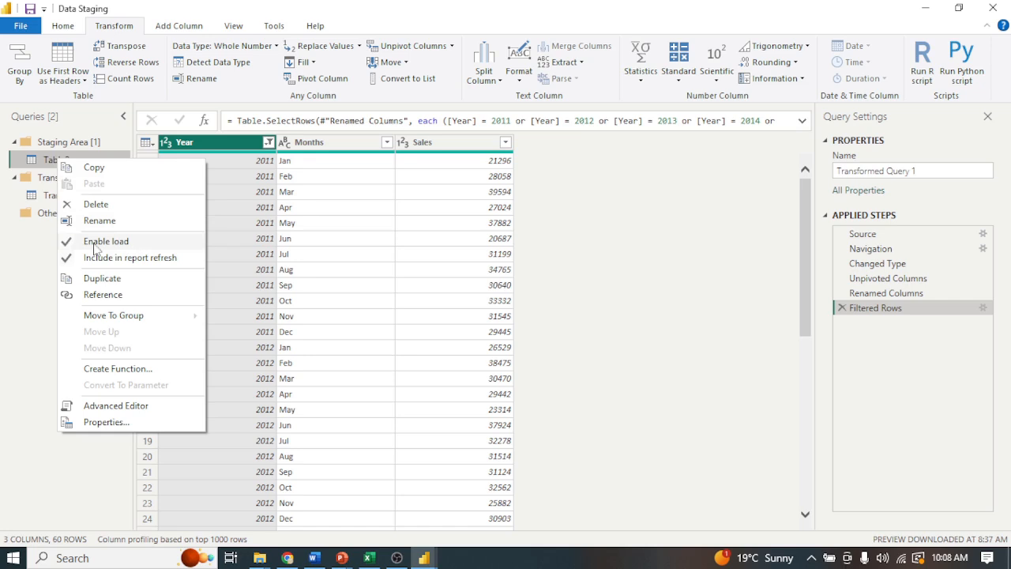
left_click(67, 245)
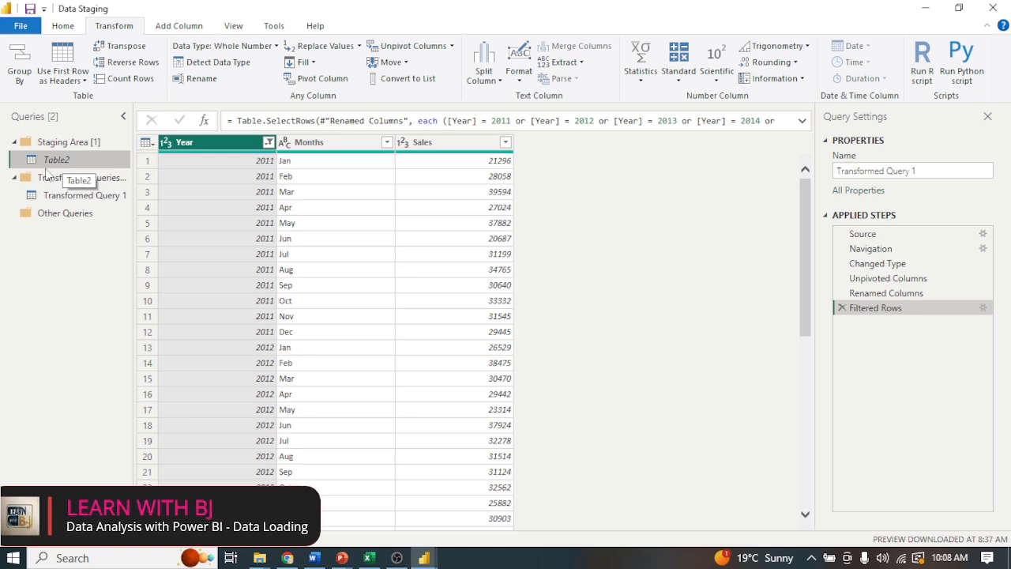
right_click(83, 198)
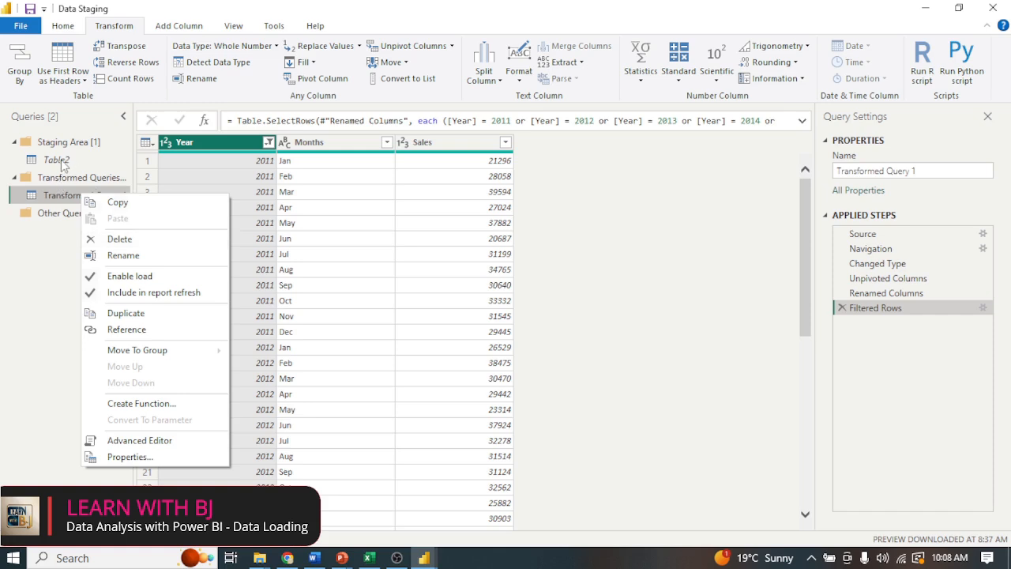
left_click(62, 162)
right_click(61, 162)
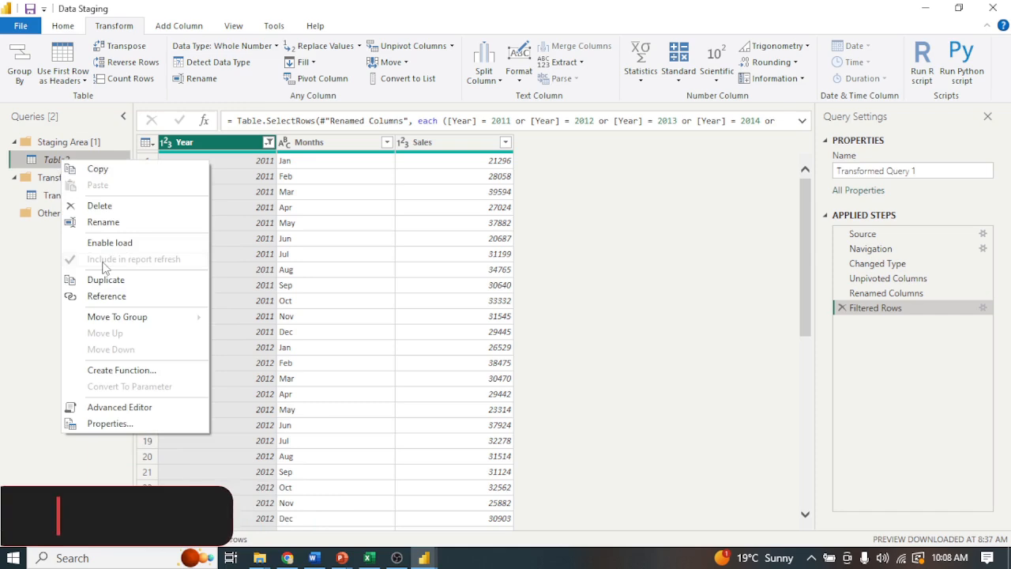
left_click(29, 357)
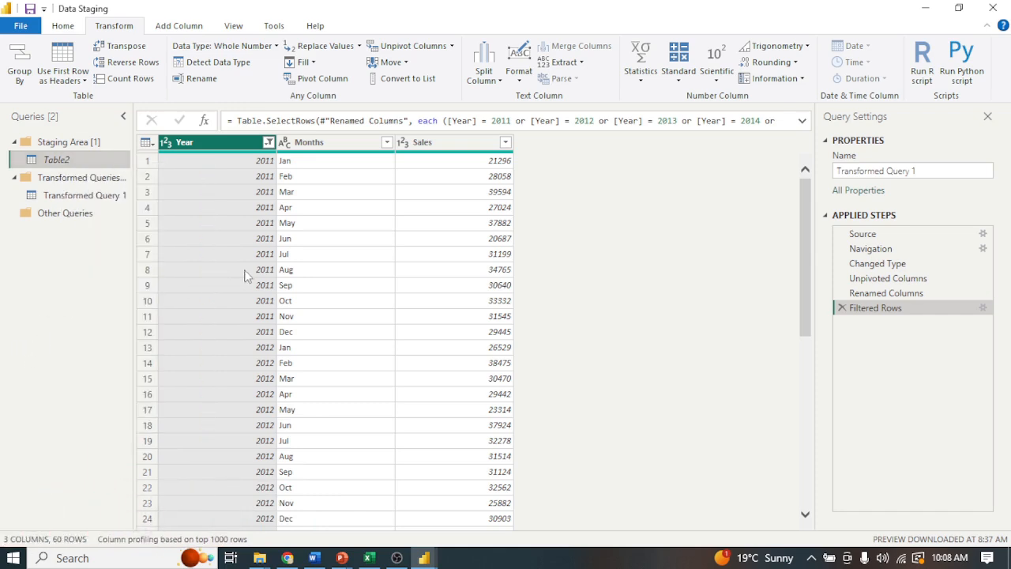
Close the Power Query Editor with the pending changes applied, and select the Transformed Query 1 table in the report.
left_click(63, 25)
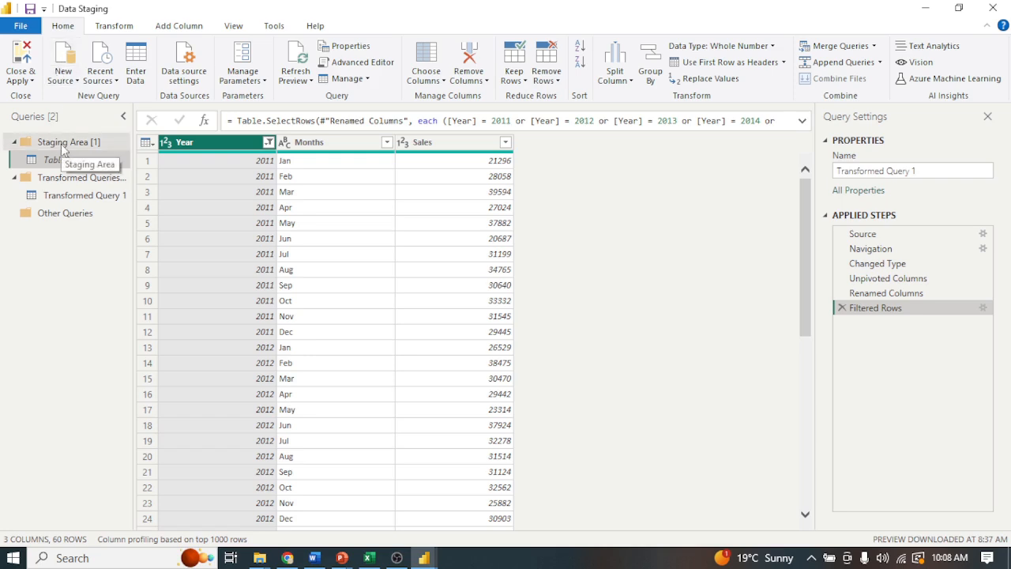
left_click(22, 78)
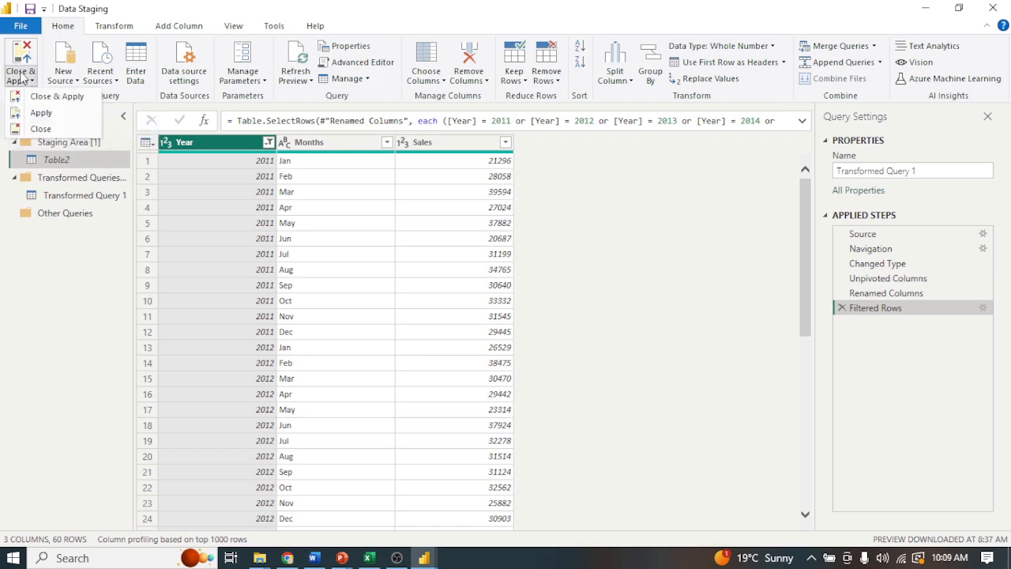
left_click(56, 98)
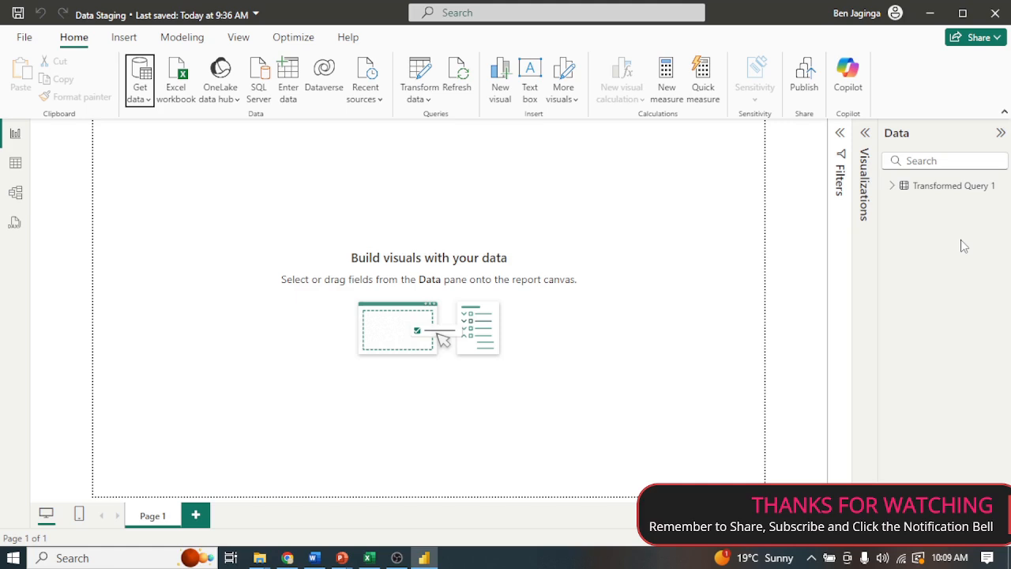
left_click(935, 187)
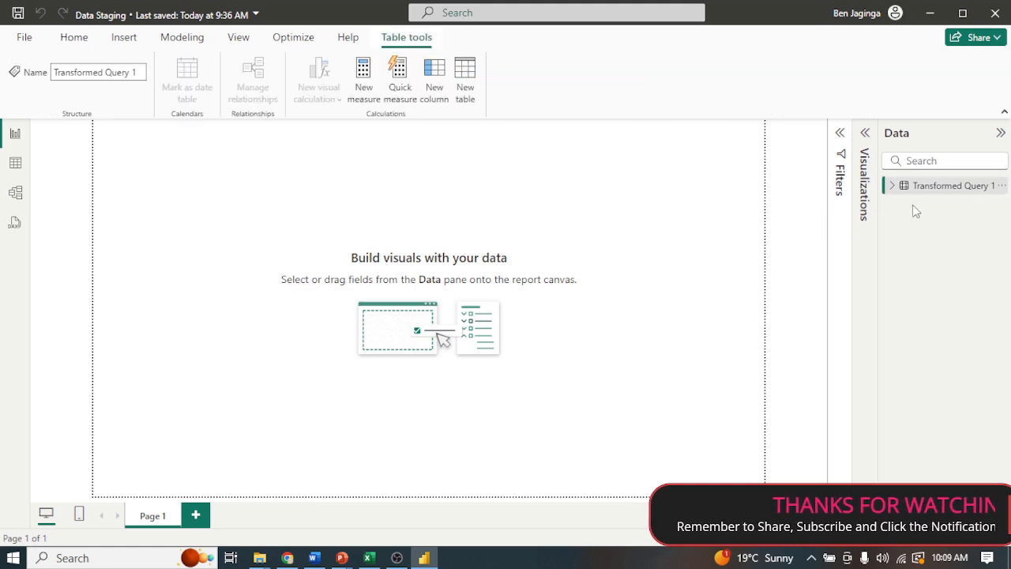
Reopen the Power Query Editor and enable loading of the Table2 staging query.
left_click(73, 44)
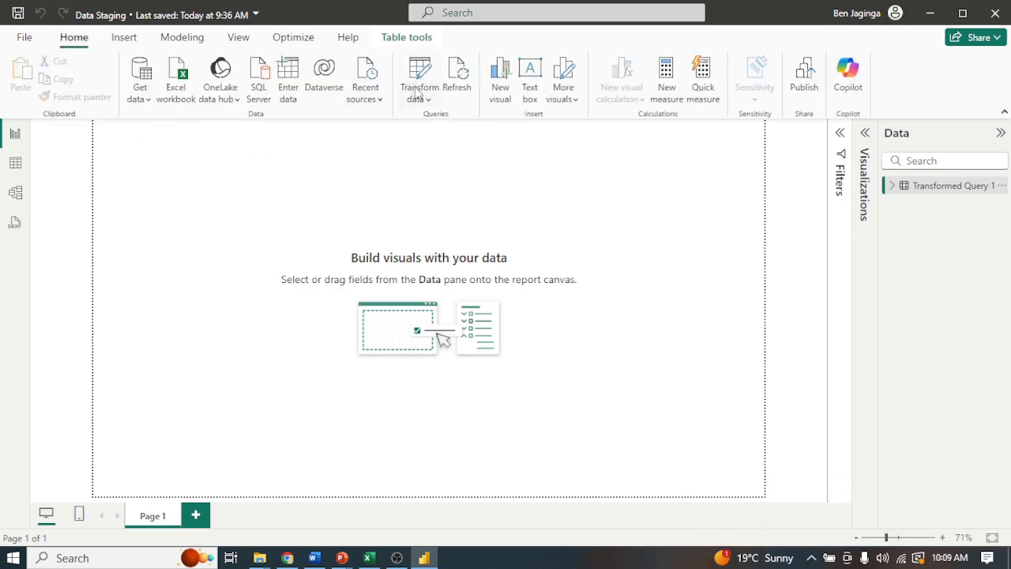
left_click(416, 93)
left_click(453, 131)
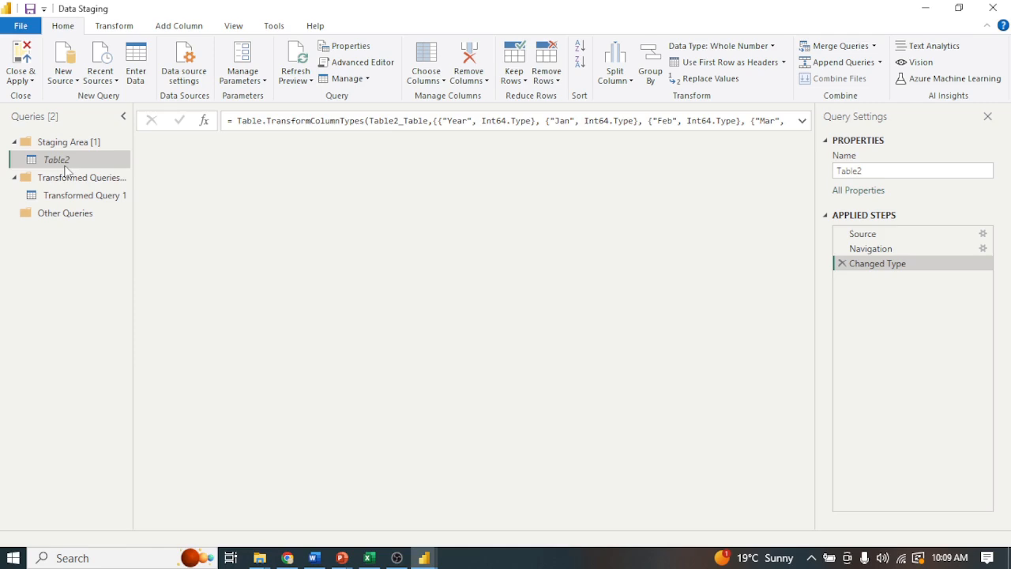
right_click(66, 164)
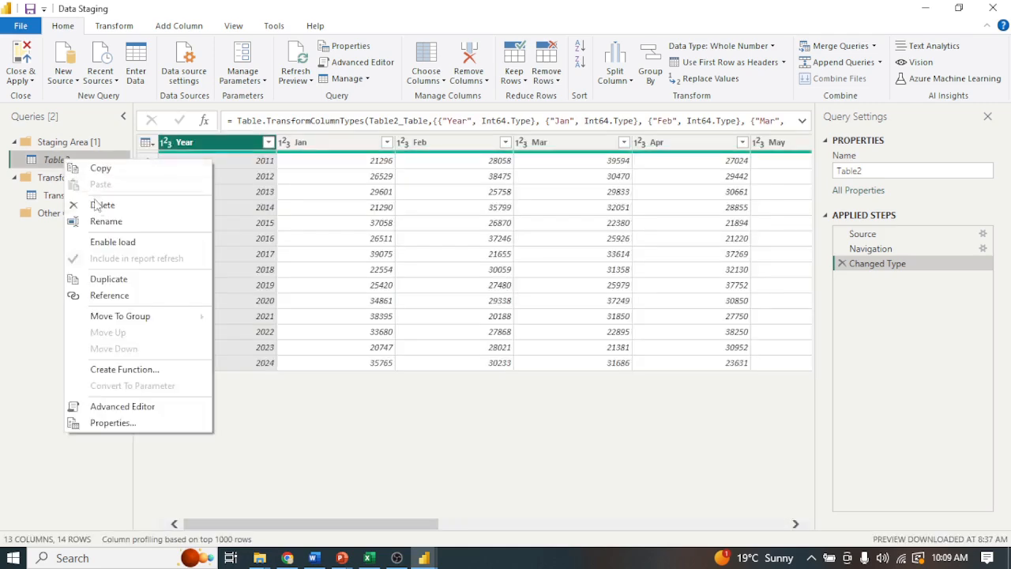
left_click(80, 241)
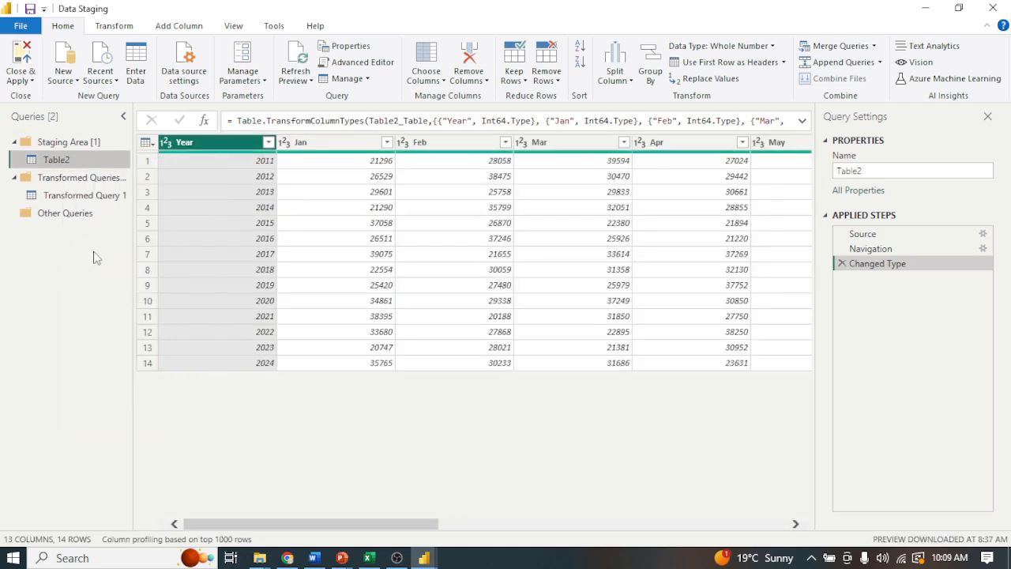
right_click(64, 164)
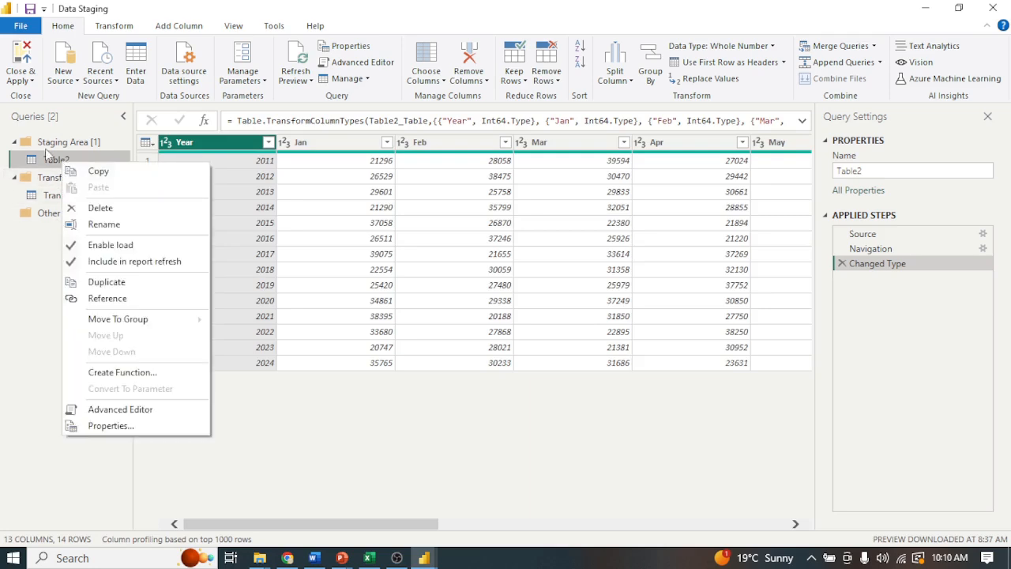
Close the Power Query Editor with the changes applied and check the Transformed Query 1 and Table2 tables in the report.
left_click(24, 81)
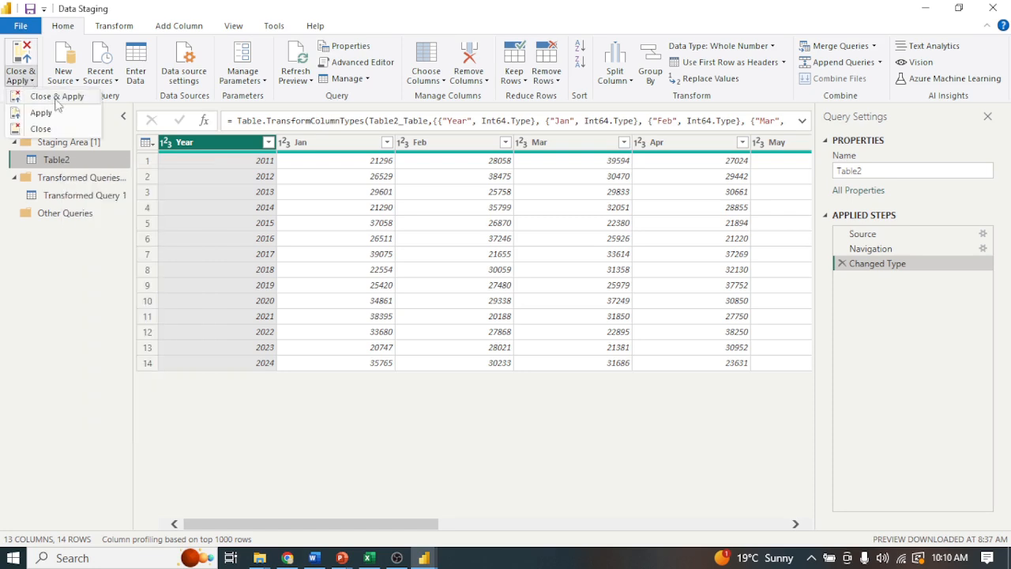
left_click(57, 96)
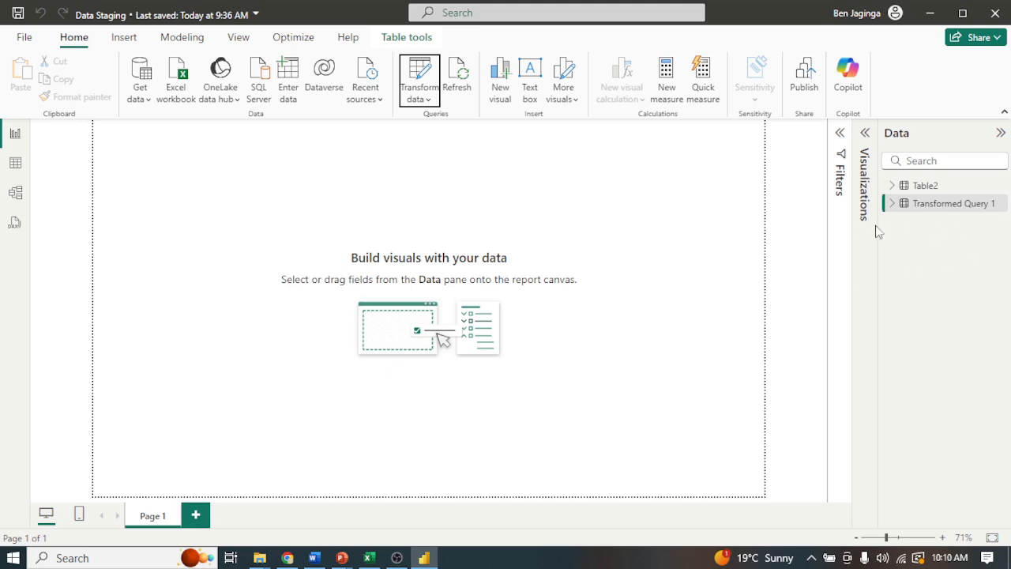
left_click(936, 205)
mouse_move(938, 194)
left_click(928, 188)
Open the Power Query Editor again and disable loading of the Table2 staging query, accepting its removal from the report.
left_click(424, 96)
left_click(427, 124)
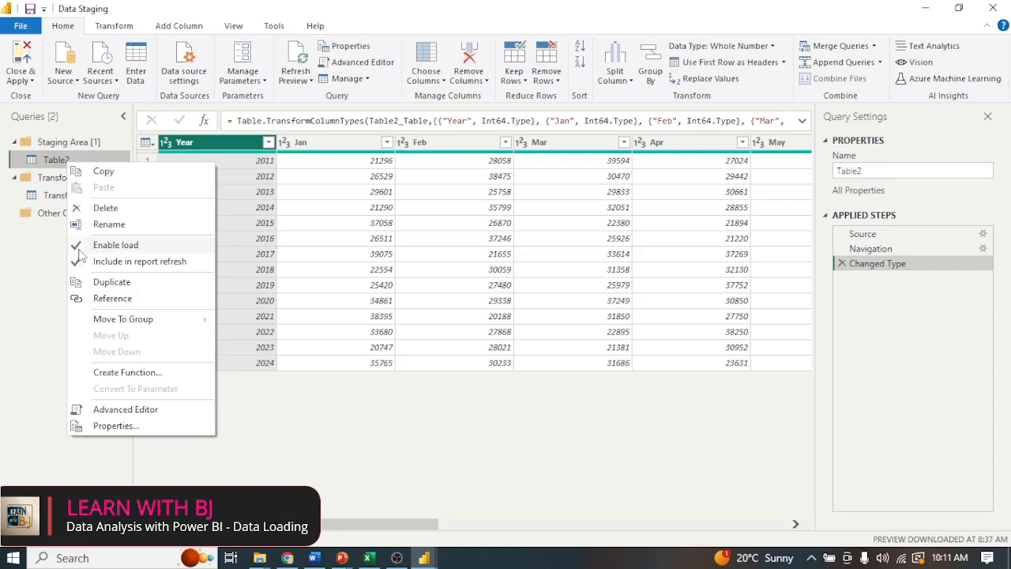
left_click(79, 249)
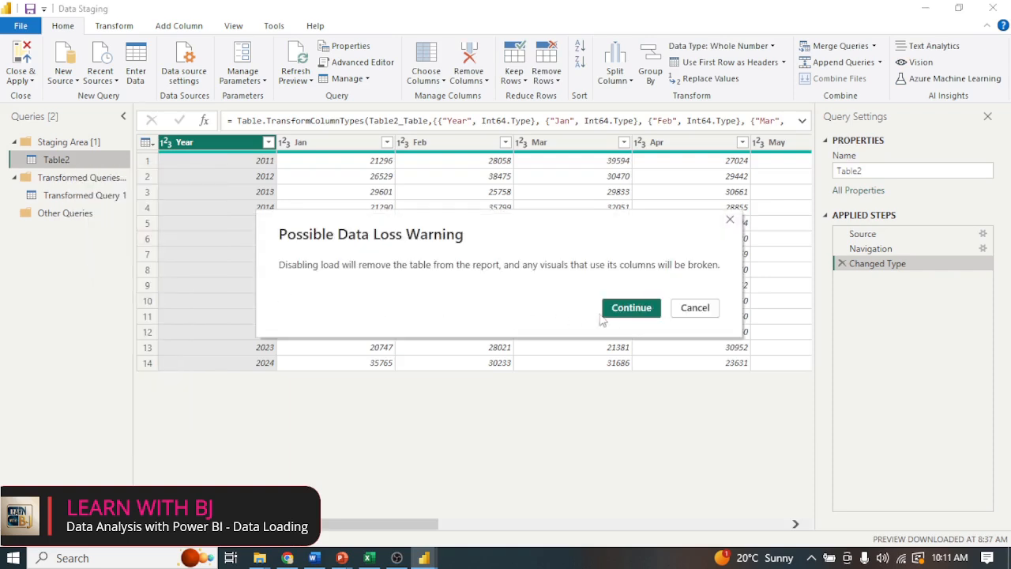
left_click(623, 310)
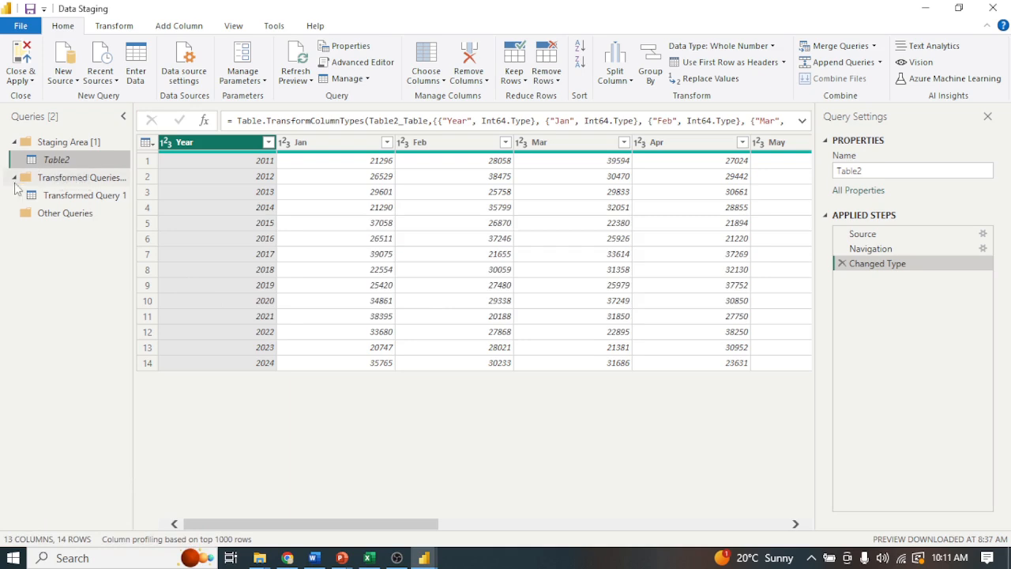
Apply the disabled Table2 load to the report and close the Power Query Editor.
left_click(22, 76)
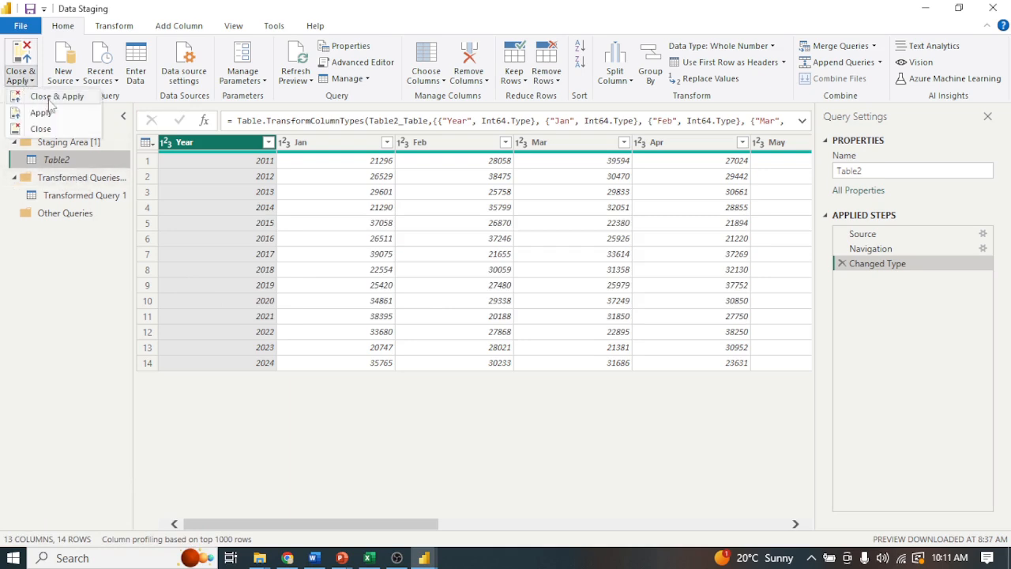
left_click(48, 99)
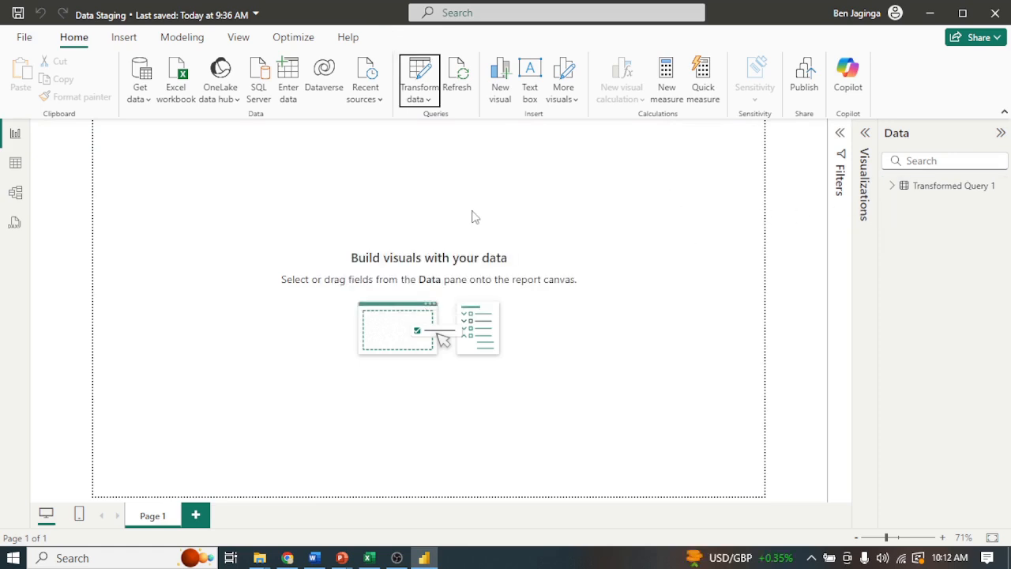
key("ctrl+s")
Switch to the Yearly Sales.xlsx workbook in Excel and select cell O2 beside the sales table.
mouse_move(371, 562)
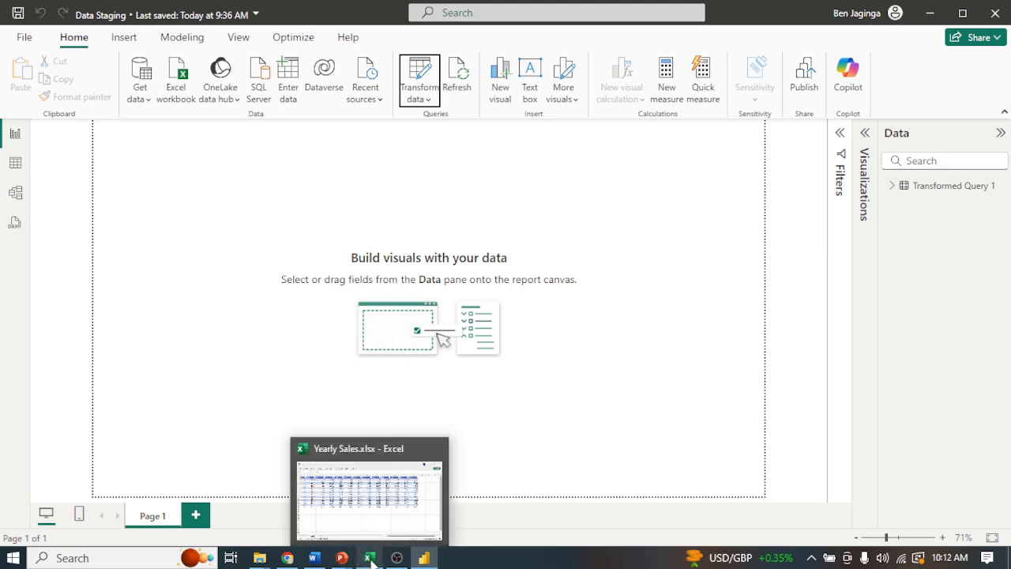
left_click(368, 503)
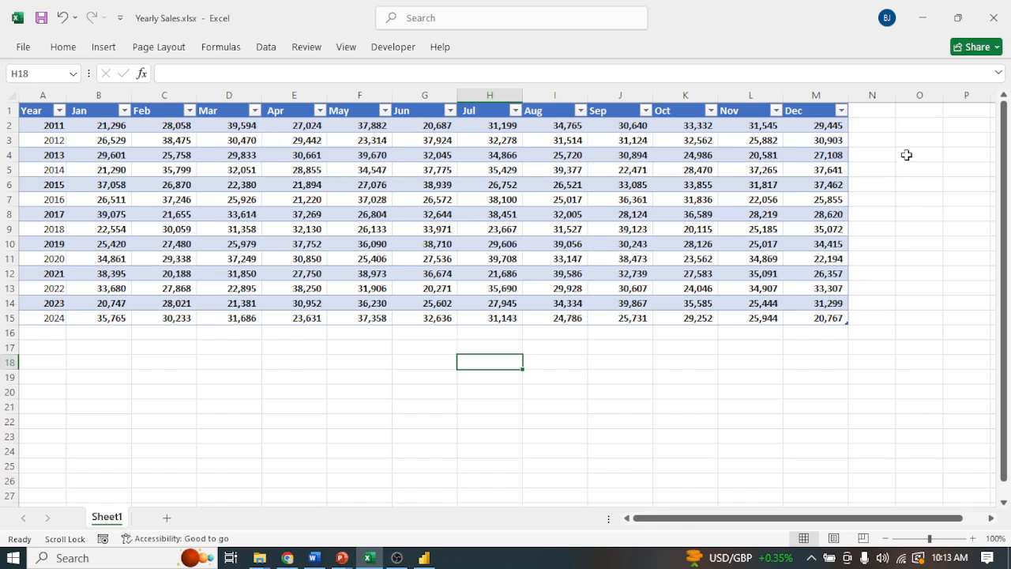
left_click(916, 126)
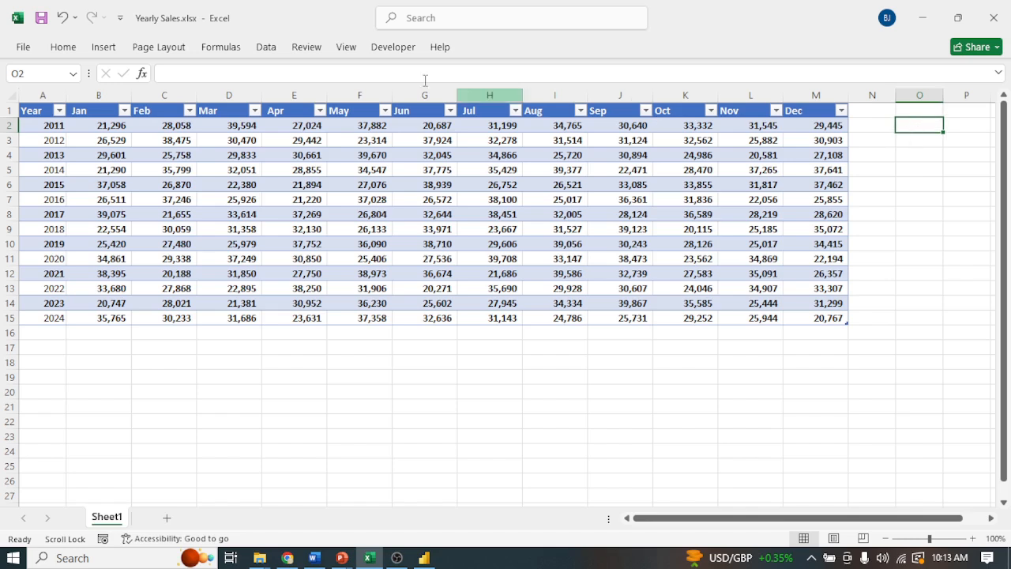
left_click(64, 51)
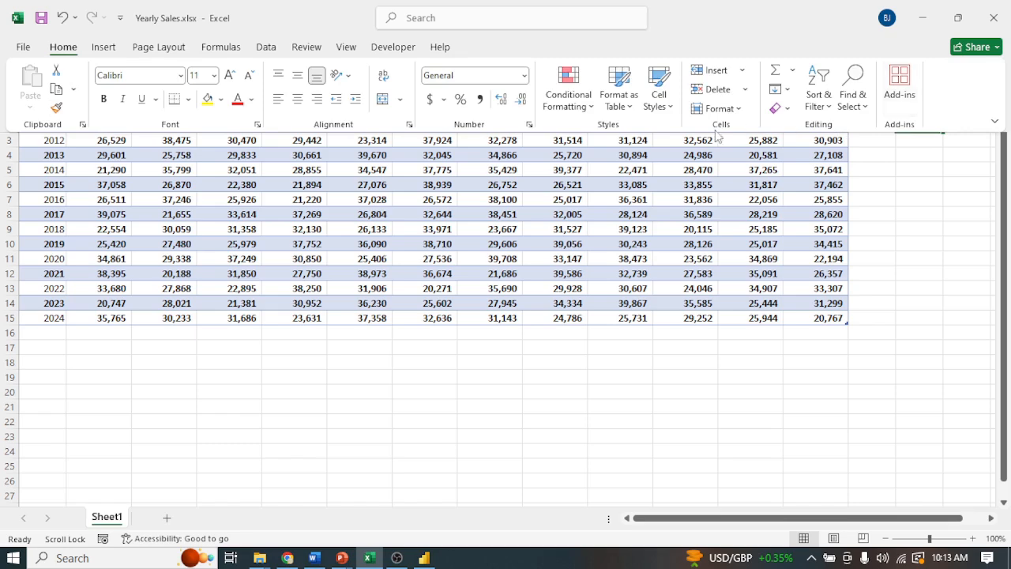
left_click(777, 69)
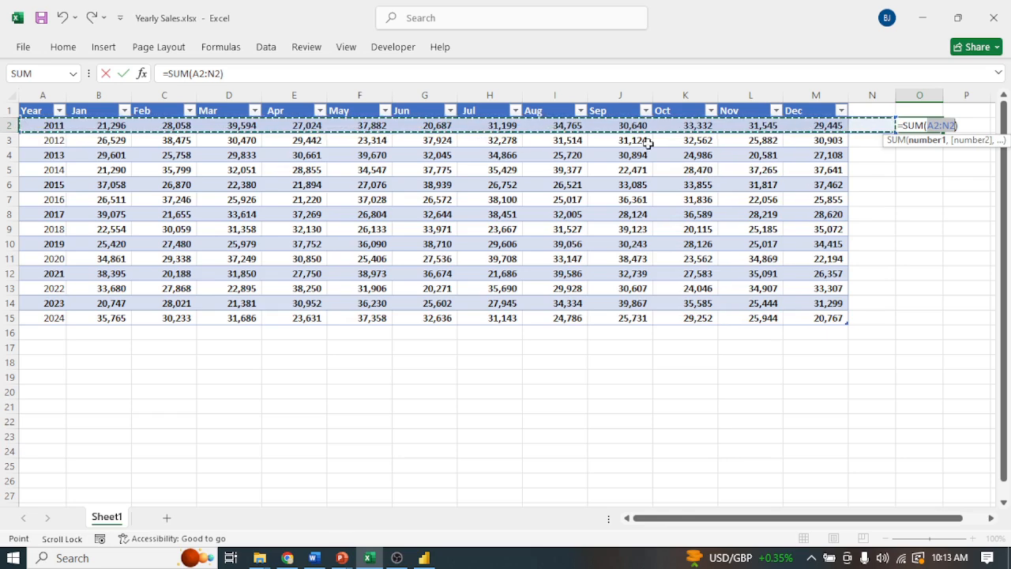
key("Escape")
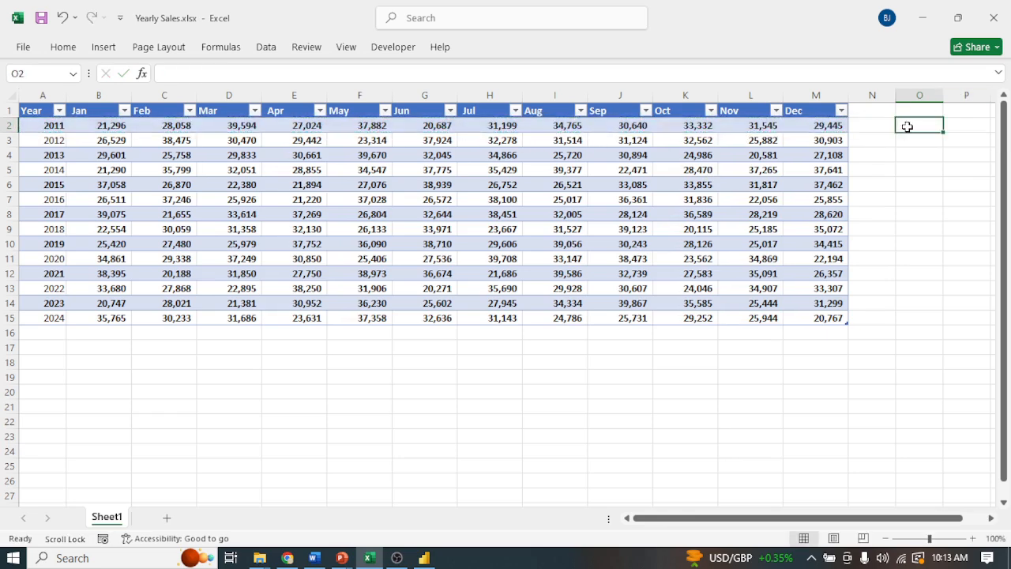
Sum the Jan to Dec sales of 2011 in cell O2 with AutoSum and fill the formula down to O15.
left_click(62, 47)
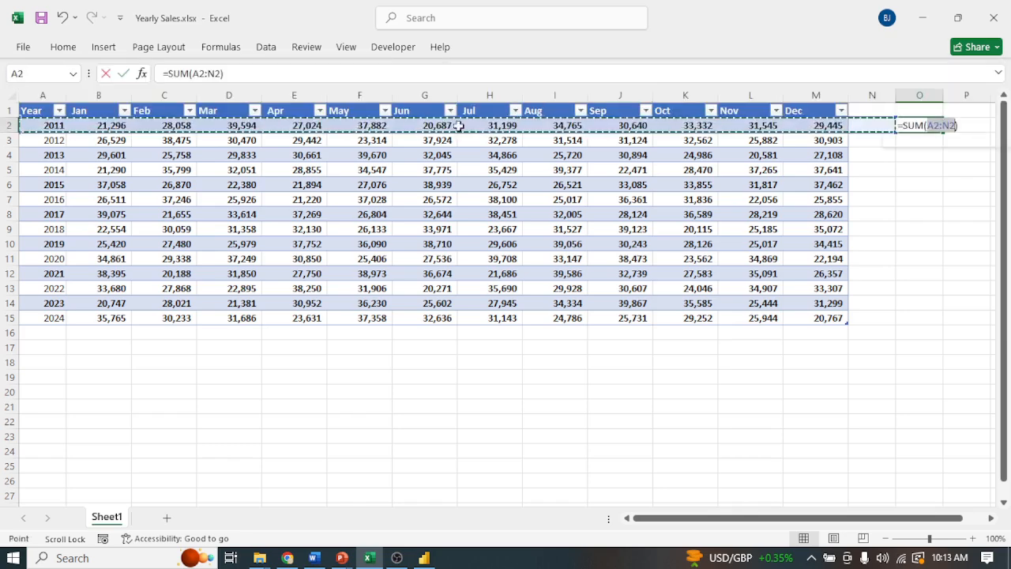
left_click_drag(830, 126, 87, 126)
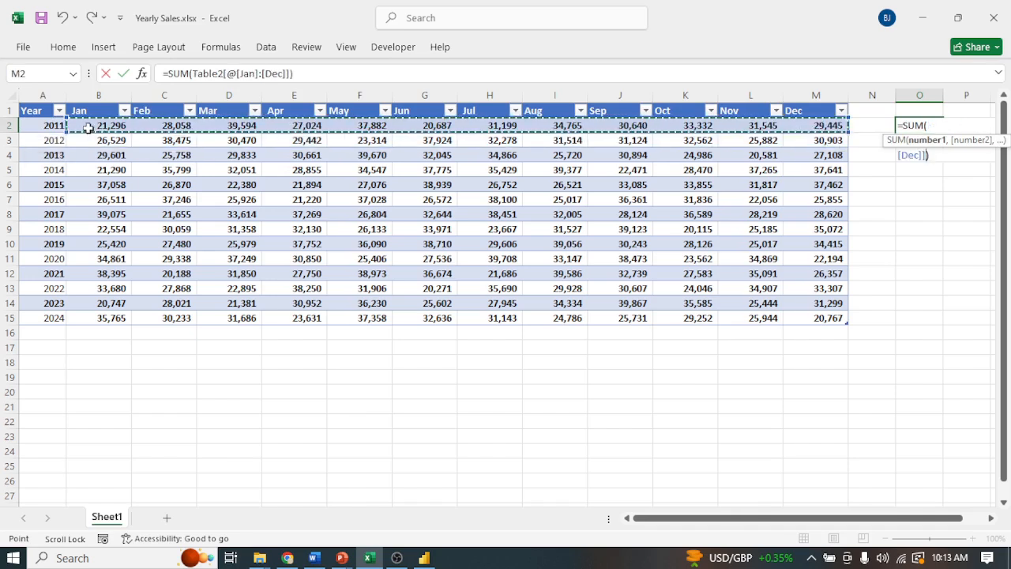
key("Return")
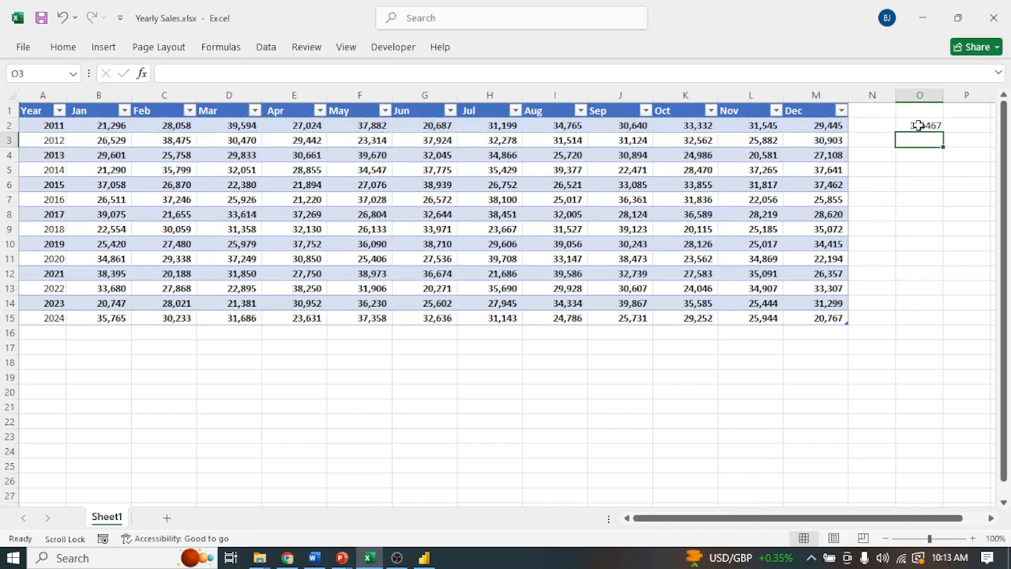
left_click(918, 126)
left_click_drag(945, 135, 927, 319)
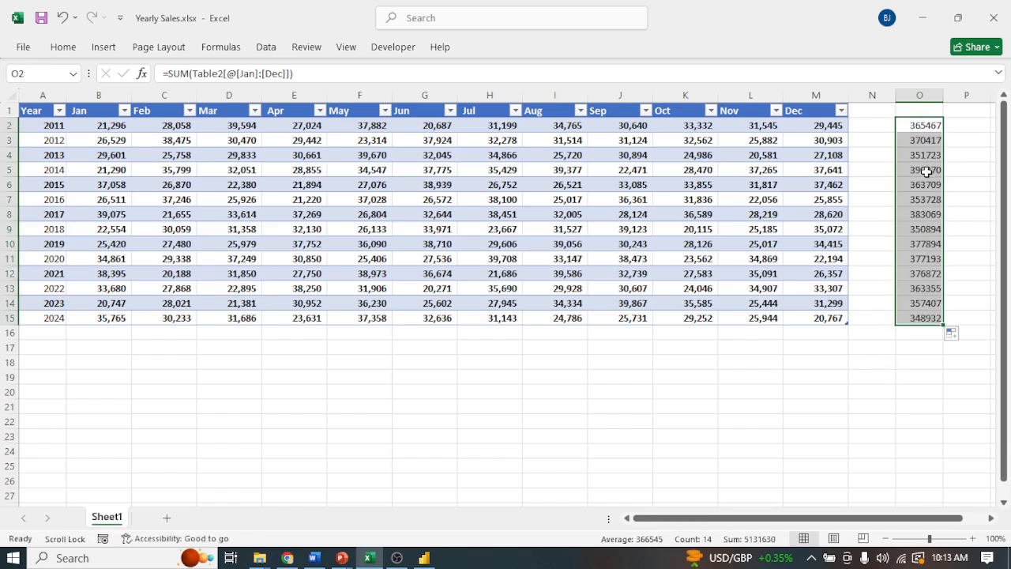
left_click(926, 169)
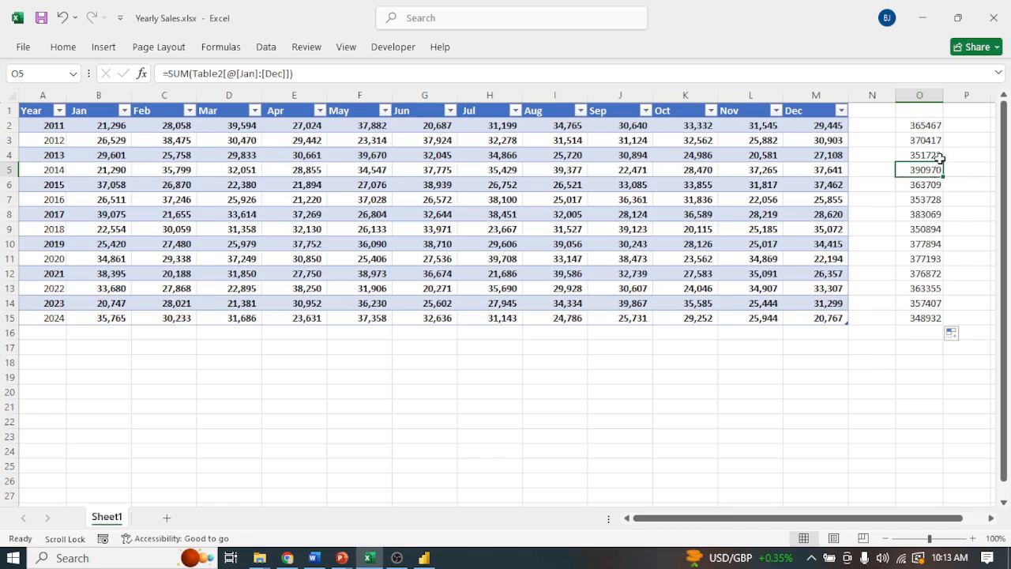
Format the yearly totals in column O with the comma style and no decimal places.
left_click(927, 94)
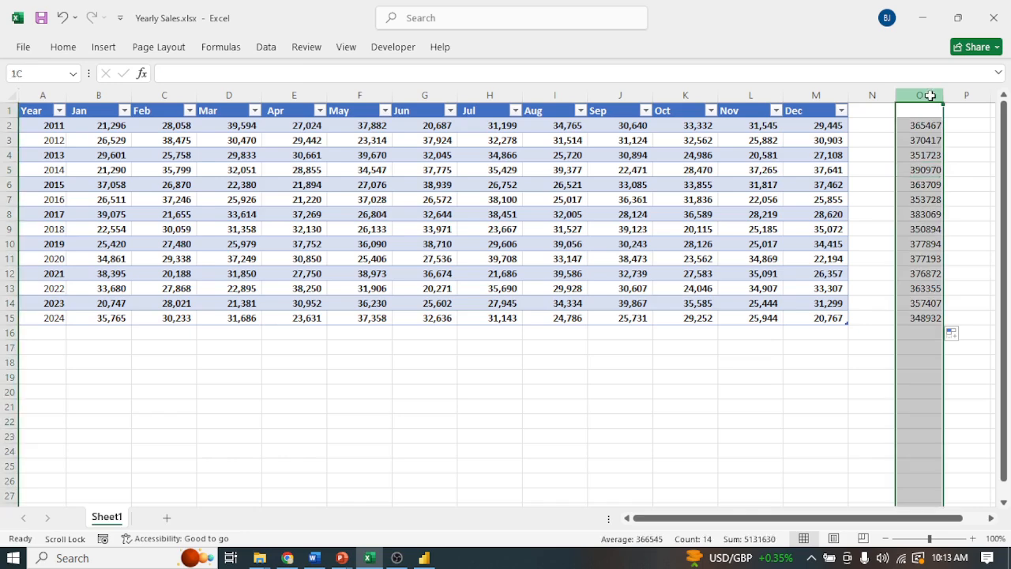
left_click(65, 48)
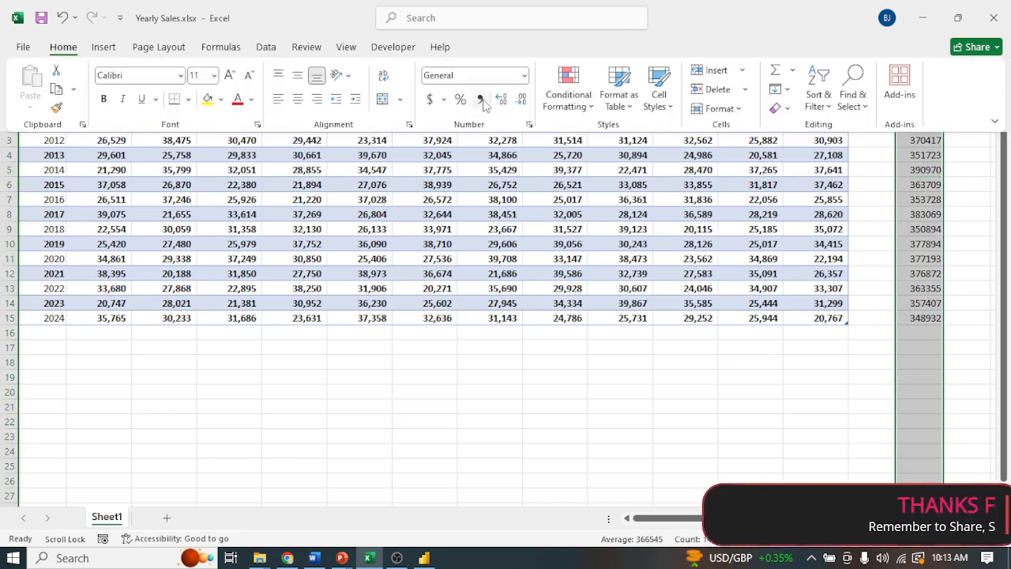
left_click(480, 99)
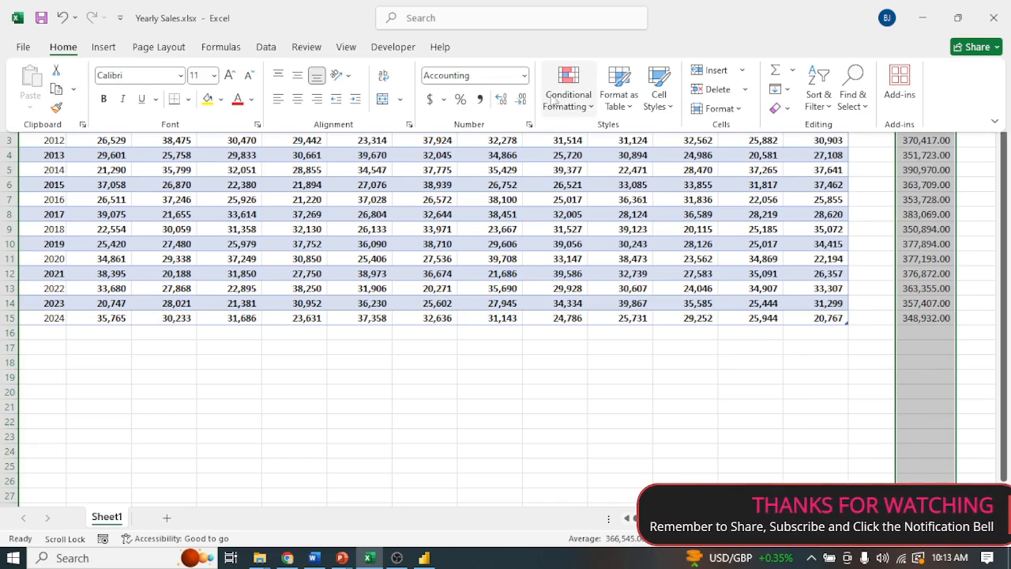
left_click(521, 99)
left_click(521, 99)
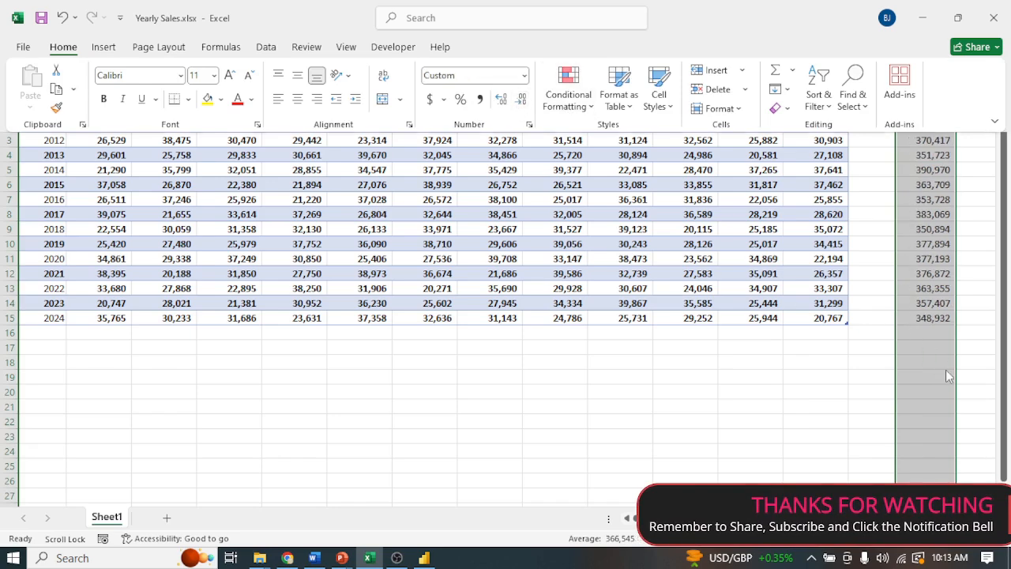
key("ctrl+F1")
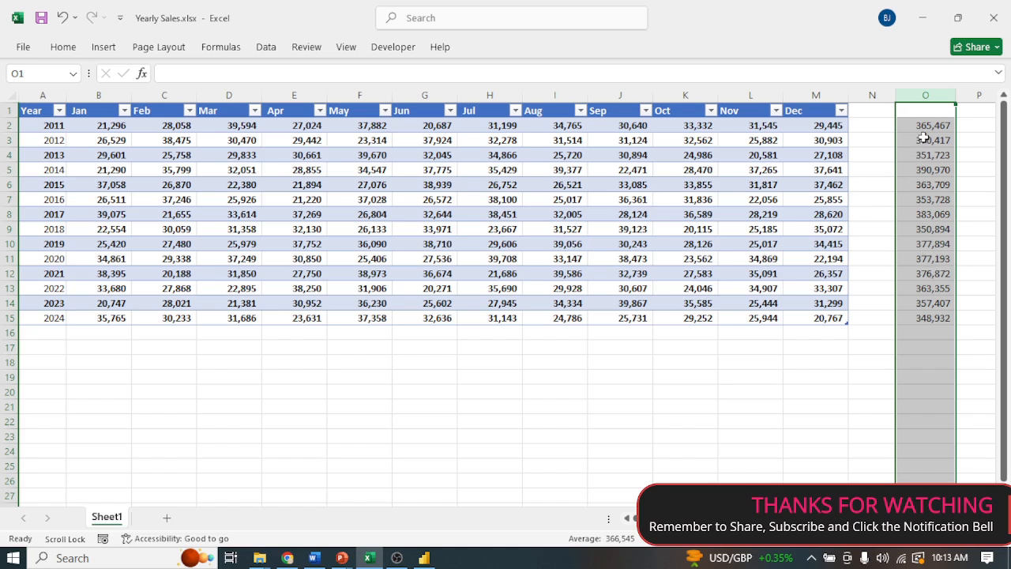
Inspect the SUM formula in cell O2 and the 2014 total in cell O5.
left_click(935, 126)
key("ctrl+Down")
double_click(935, 124)
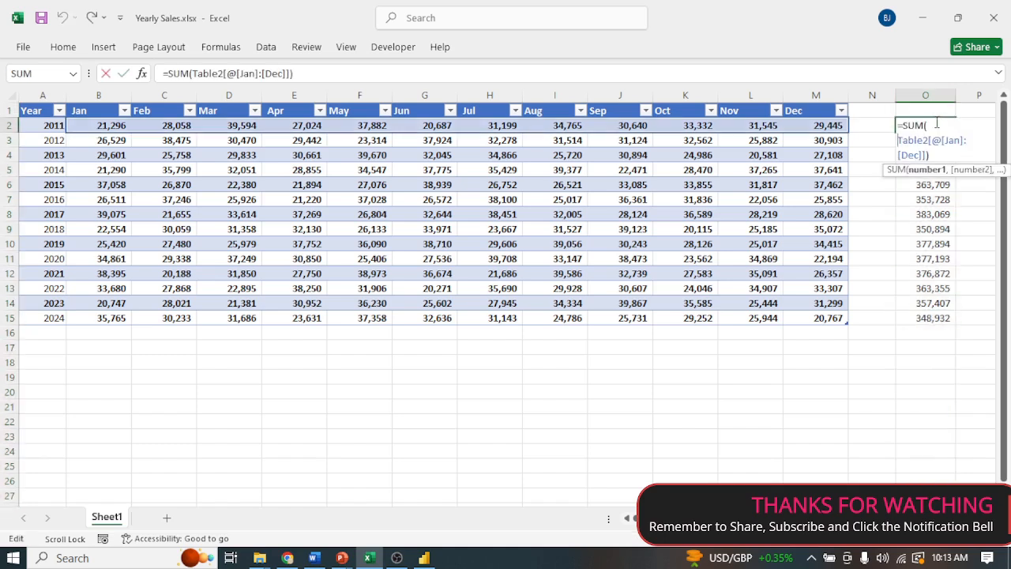
key("Escape")
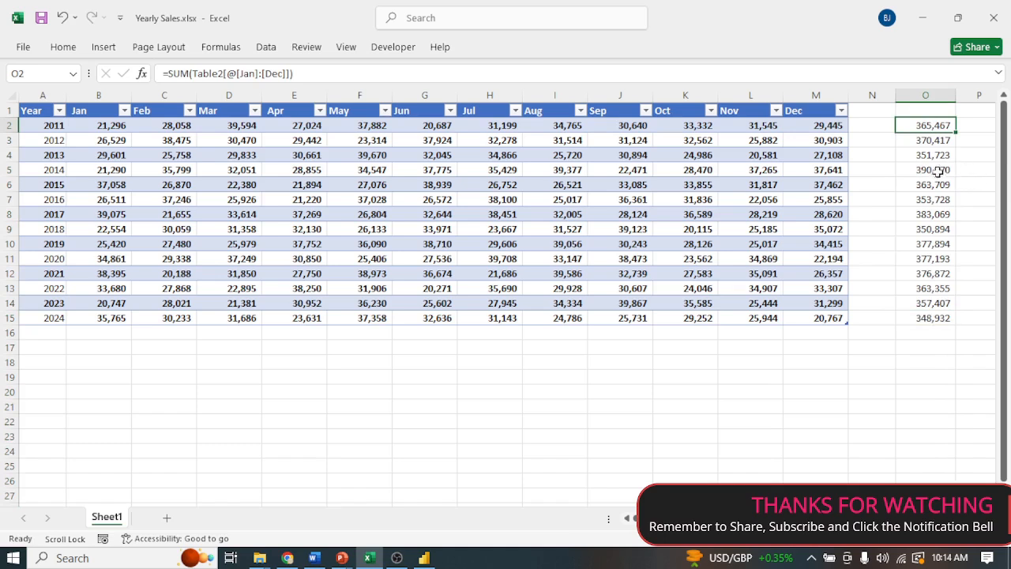
left_click(933, 170)
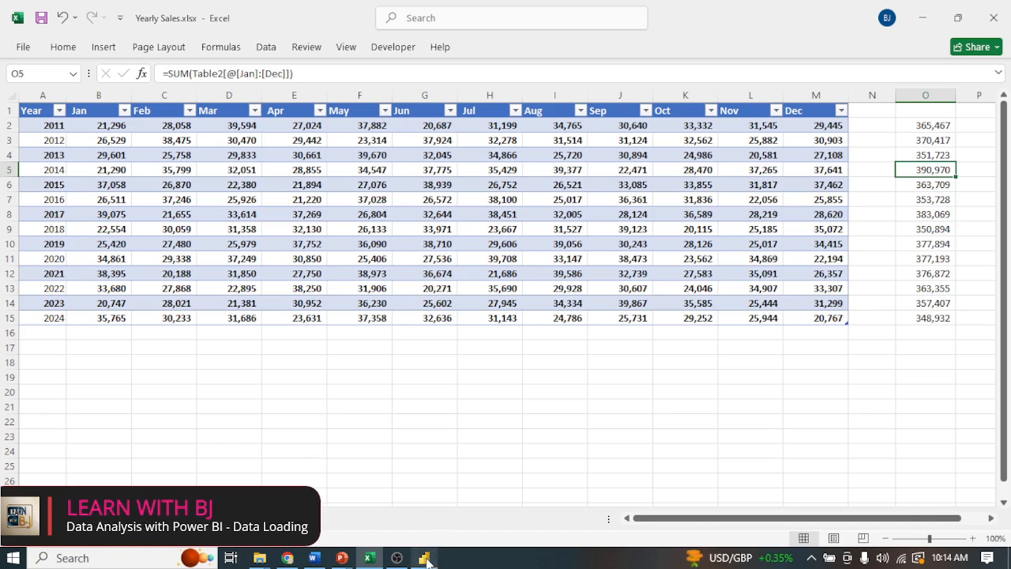
Switch back to the Data Staging report in Power BI and add a stacked column chart to Page 1.
left_click(427, 557)
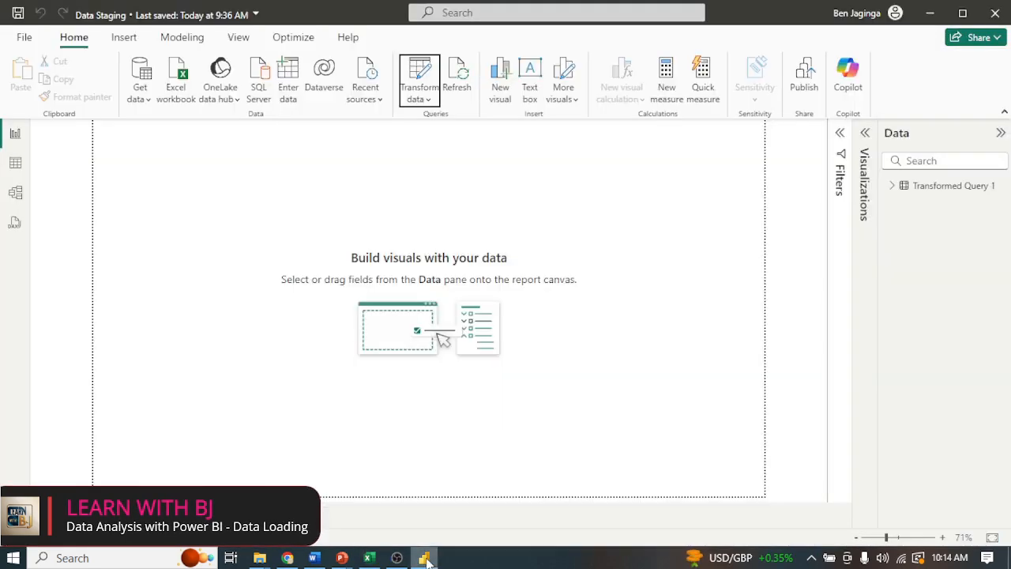
left_click(948, 189)
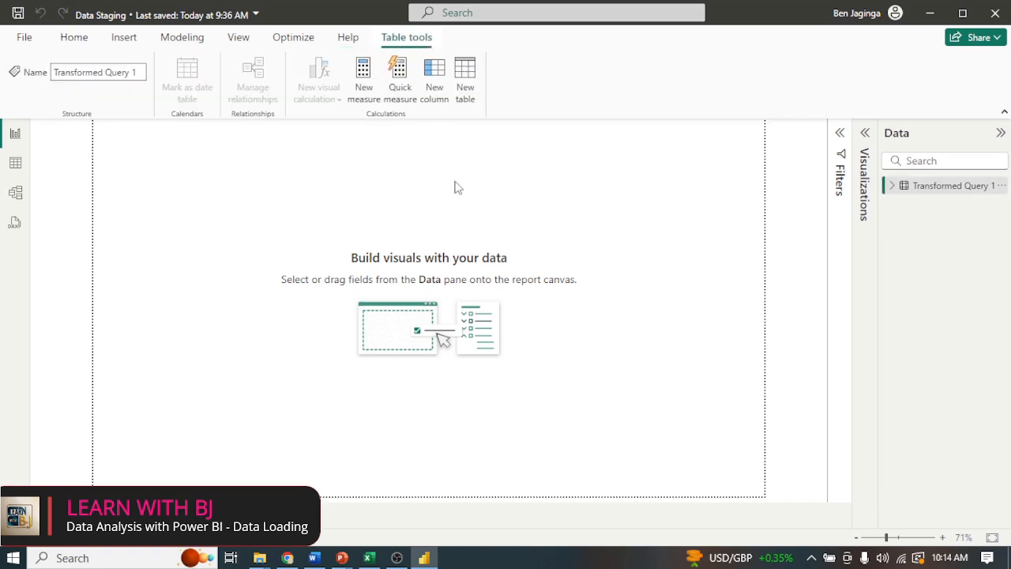
left_click(132, 141)
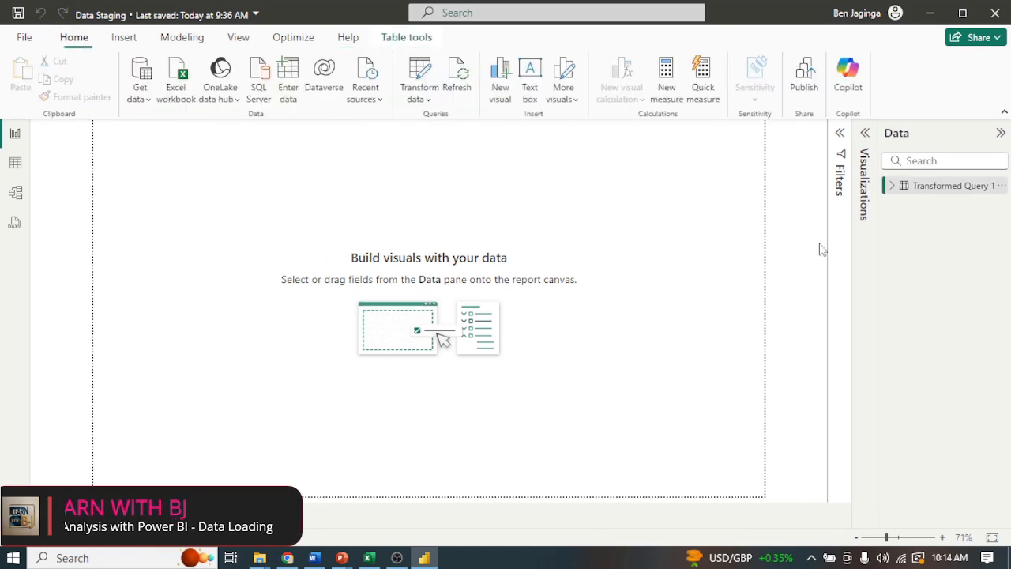
left_click(863, 161)
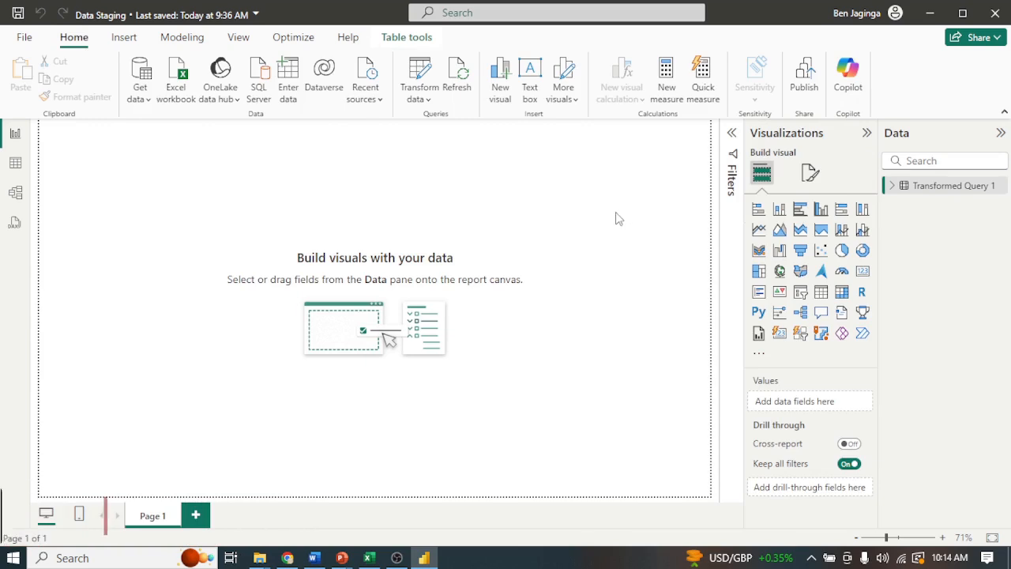
left_click(779, 212)
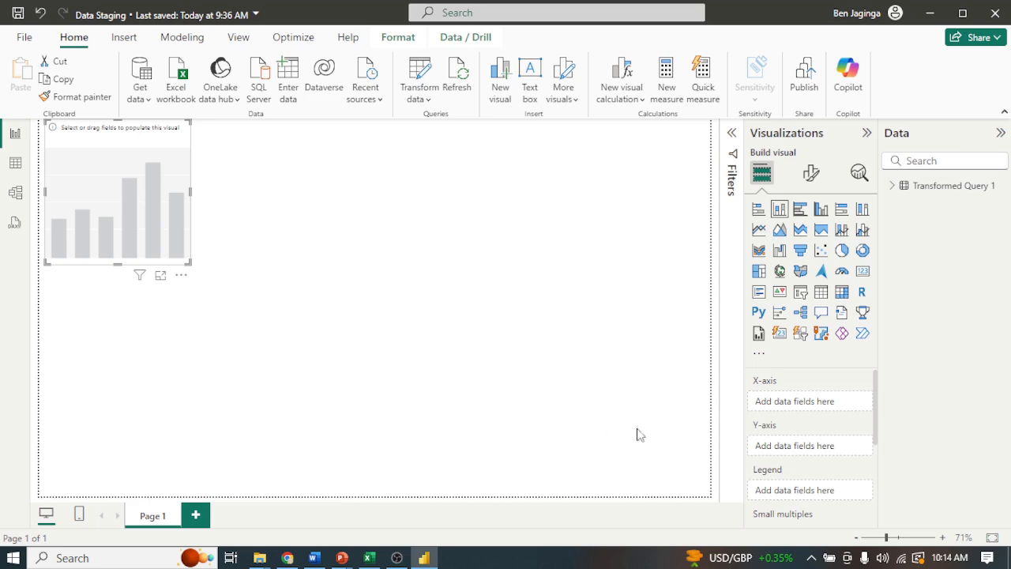
Assign Year to the chart's X-axis and Sales to its Y-axis, and enlarge the chart until every year is labelled.
left_click(896, 186)
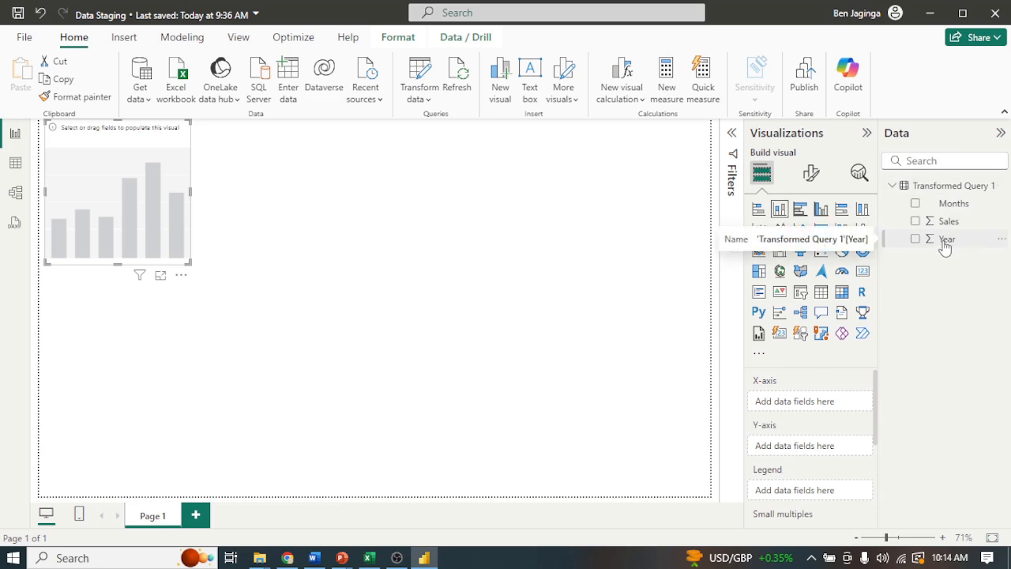
left_click_drag(945, 247, 811, 409)
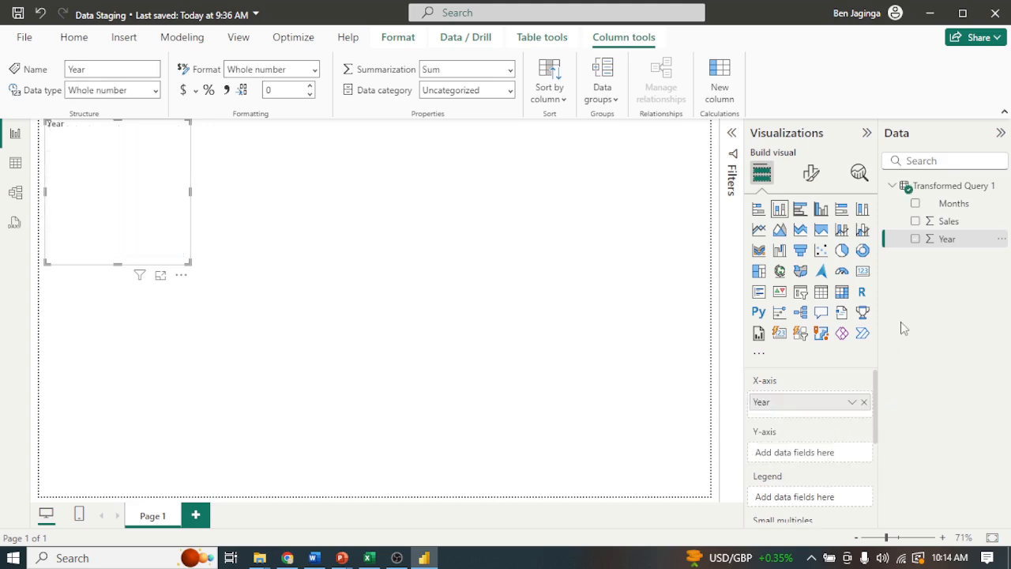
left_click_drag(946, 228, 815, 458)
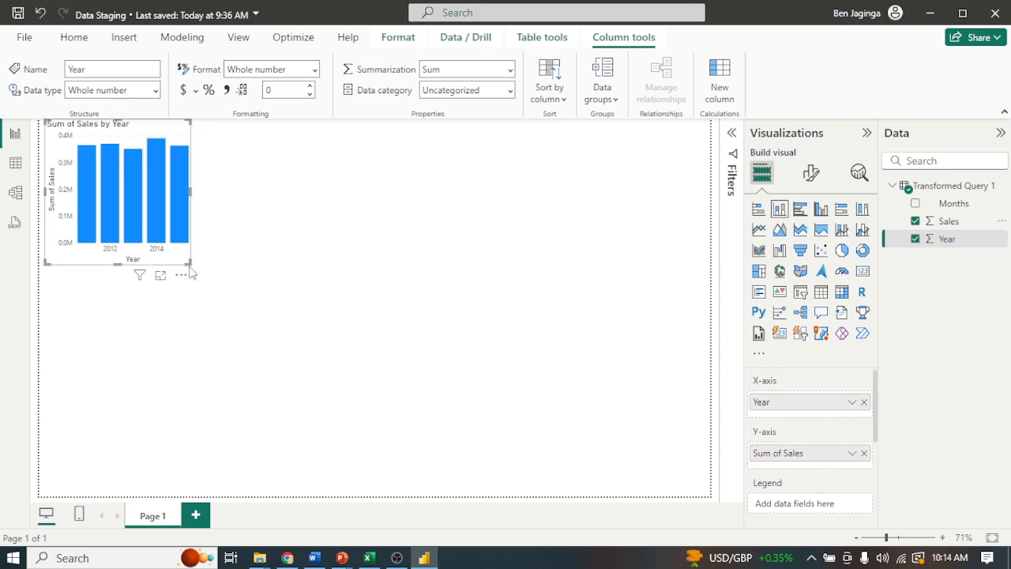
left_click_drag(191, 264, 273, 332)
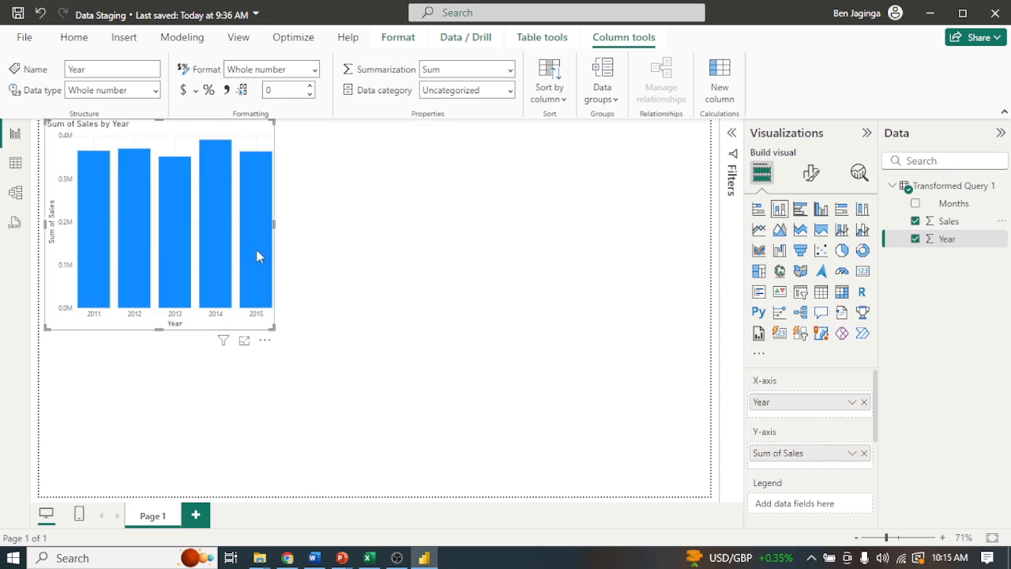
Turn on data labels for the Sum of Sales by Year column chart.
left_click(268, 289)
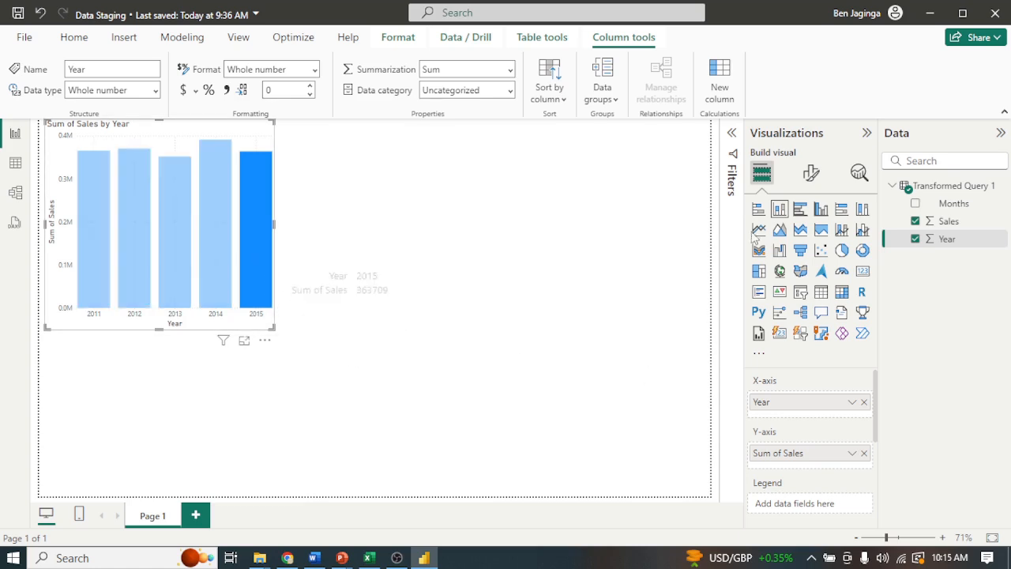
left_click(811, 172)
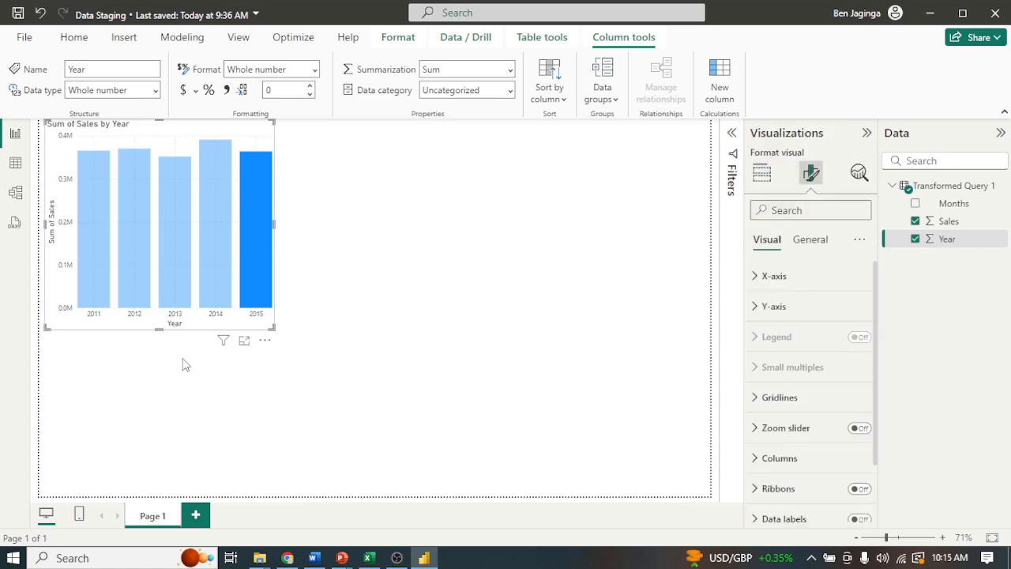
left_click(352, 276)
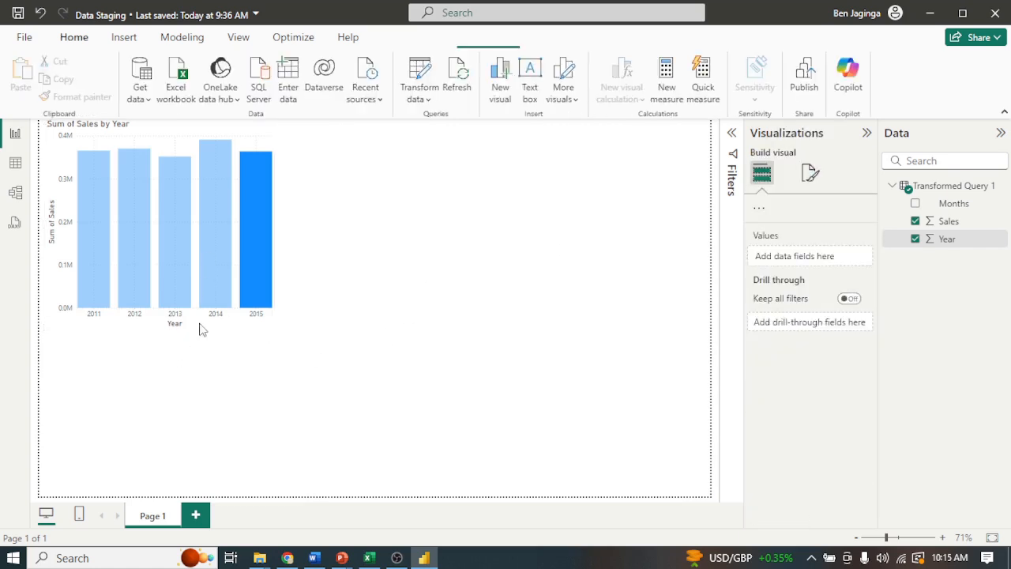
left_click(251, 328)
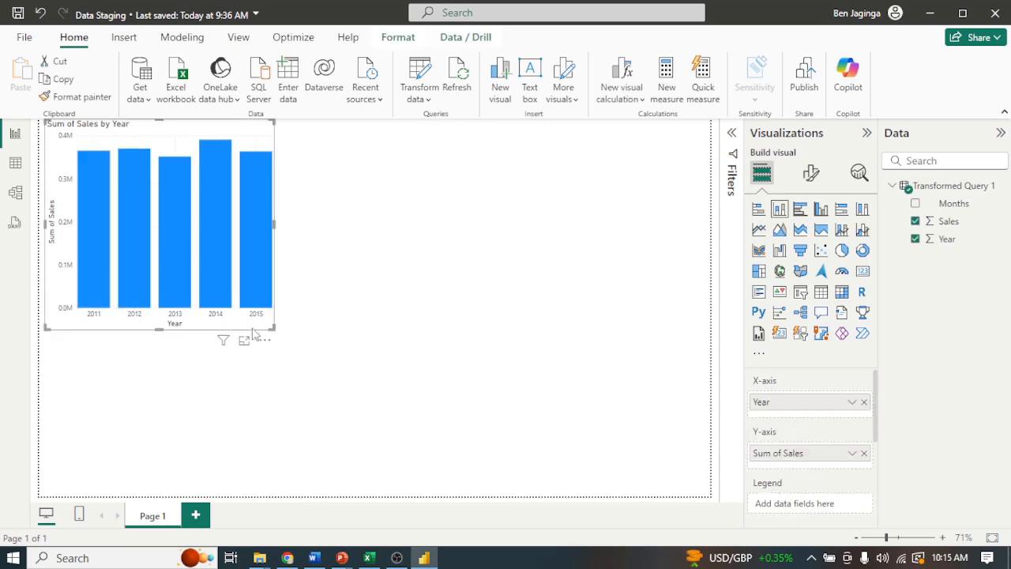
left_click(811, 173)
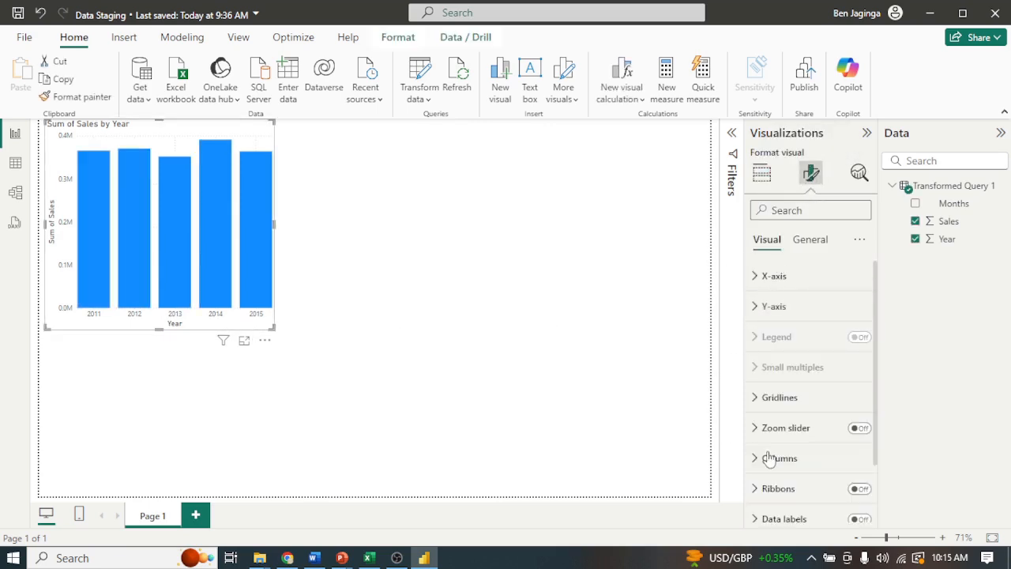
left_click(859, 519)
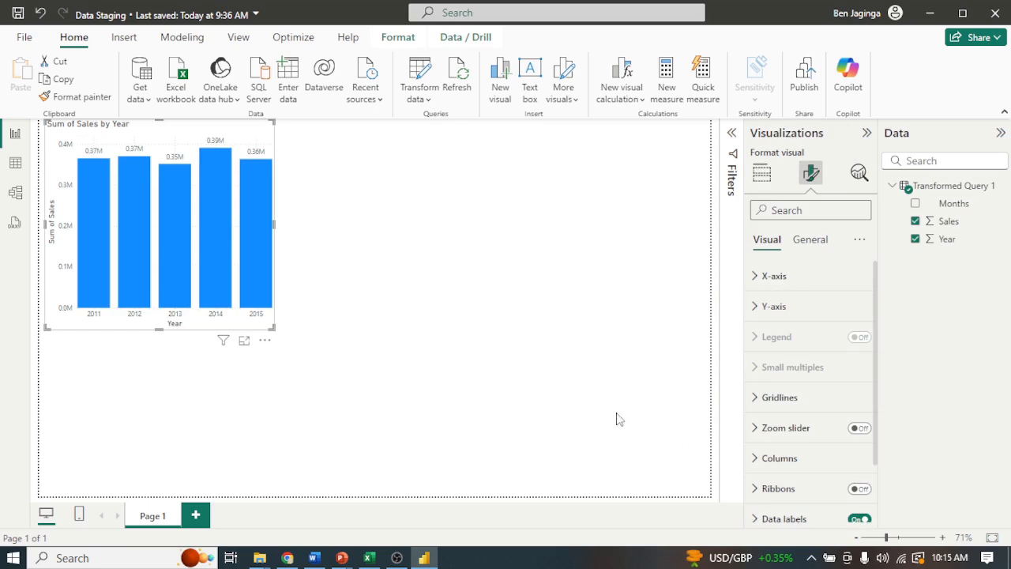
left_click(337, 380)
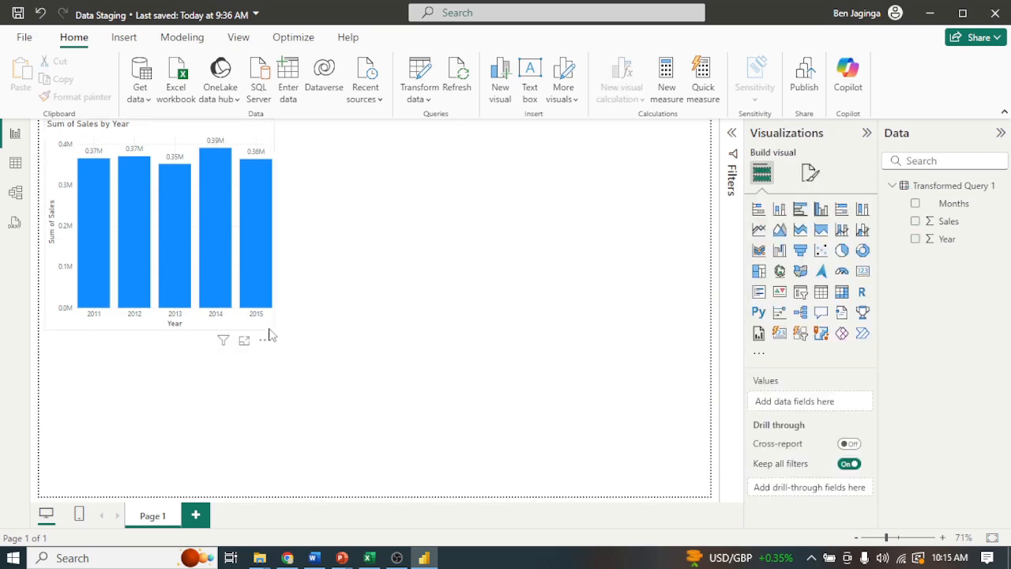
Enlarge the sales chart slightly and move it away from the upper-left corner of the report page.
left_click(272, 335)
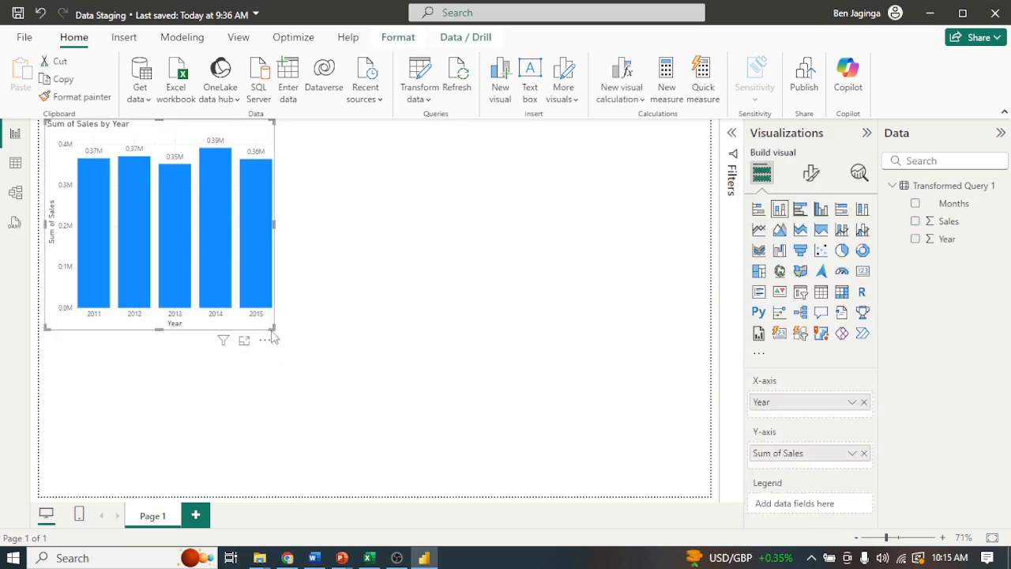
left_click_drag(274, 327, 304, 369)
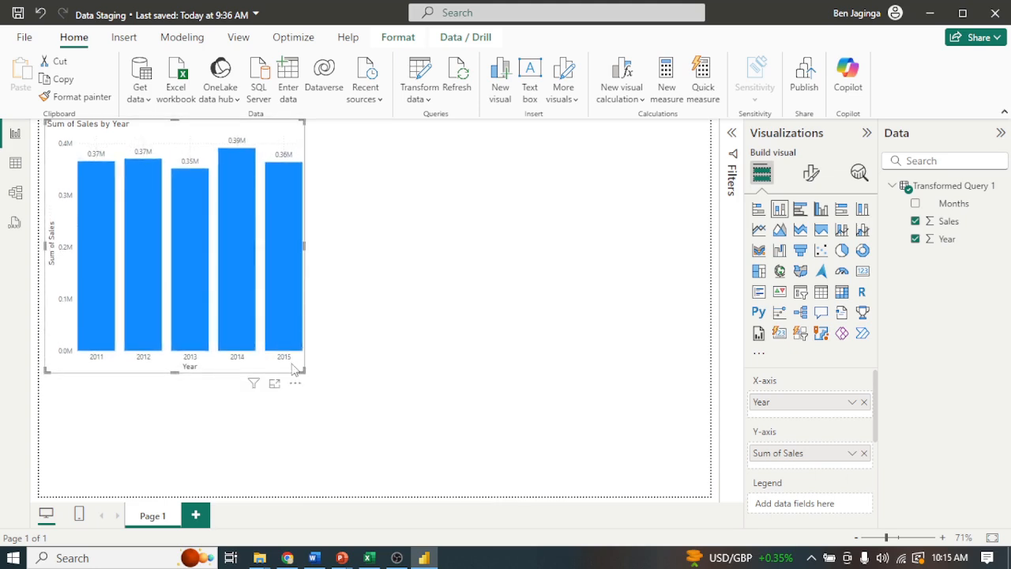
left_click_drag(219, 375, 253, 408)
left_click(518, 347)
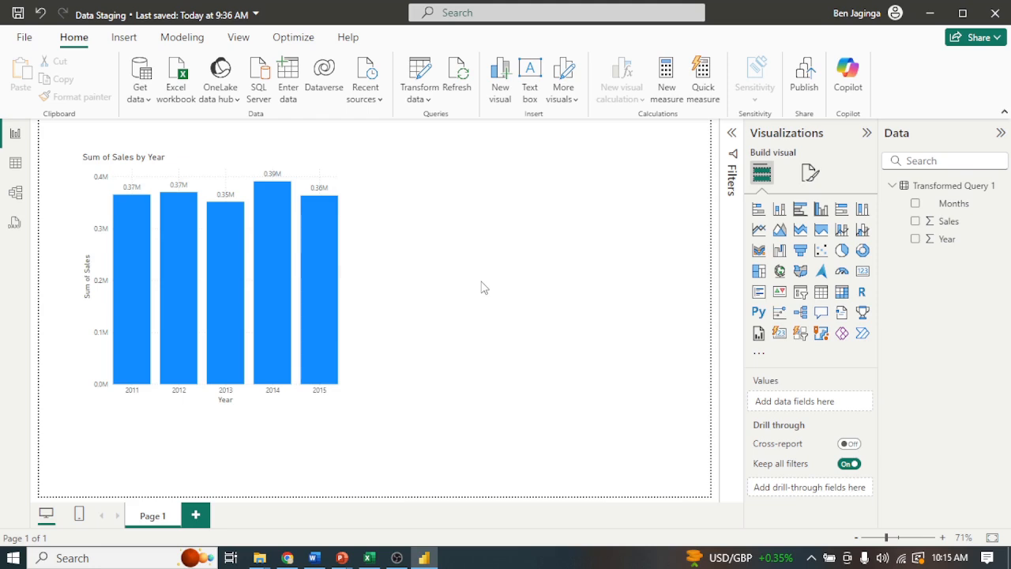
Switch to the Yearly Sales workbook in Excel and change the March 2015 sales in cell D6 to 42380.
left_click(369, 557)
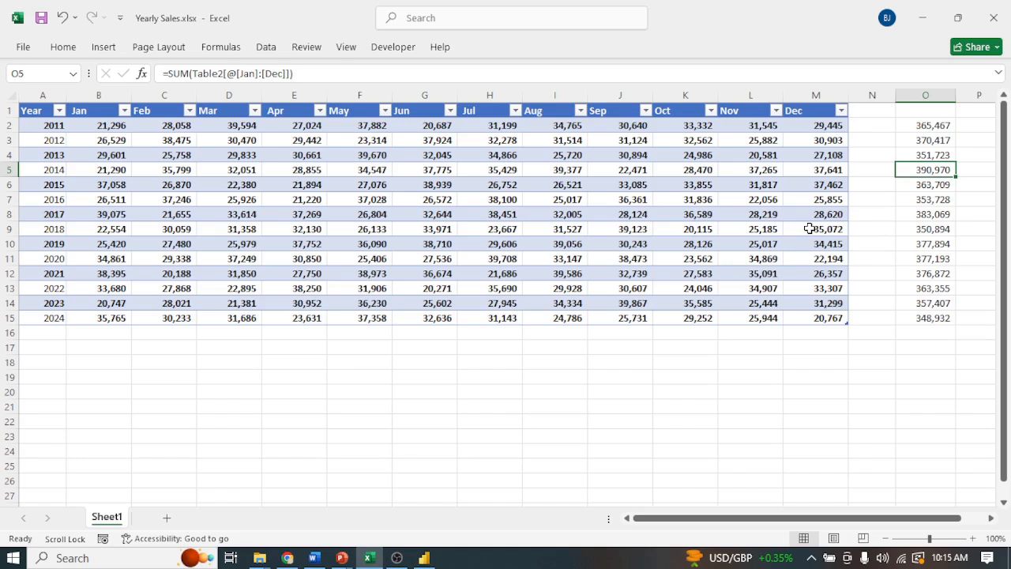
left_click(240, 188)
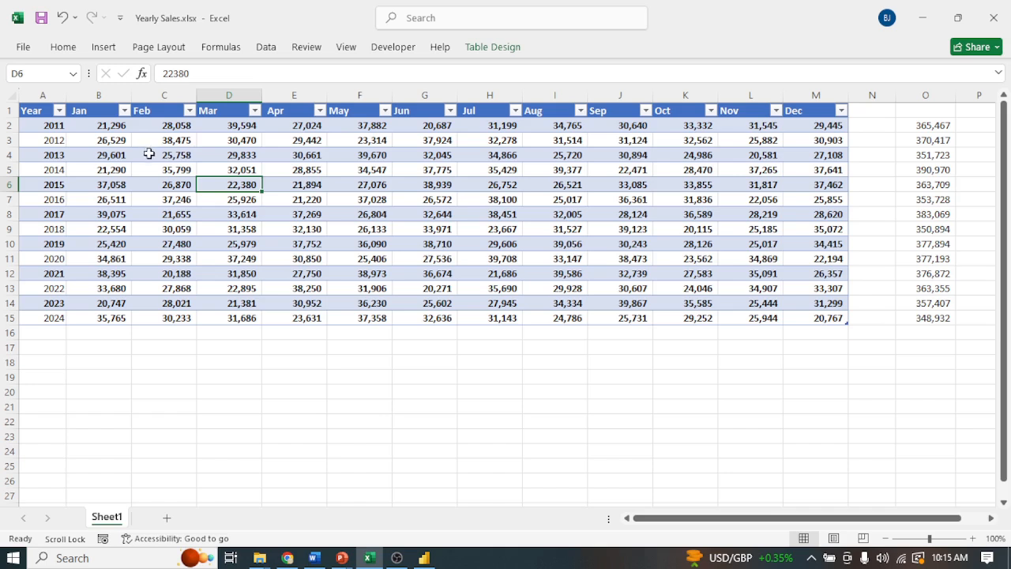
left_click(171, 73)
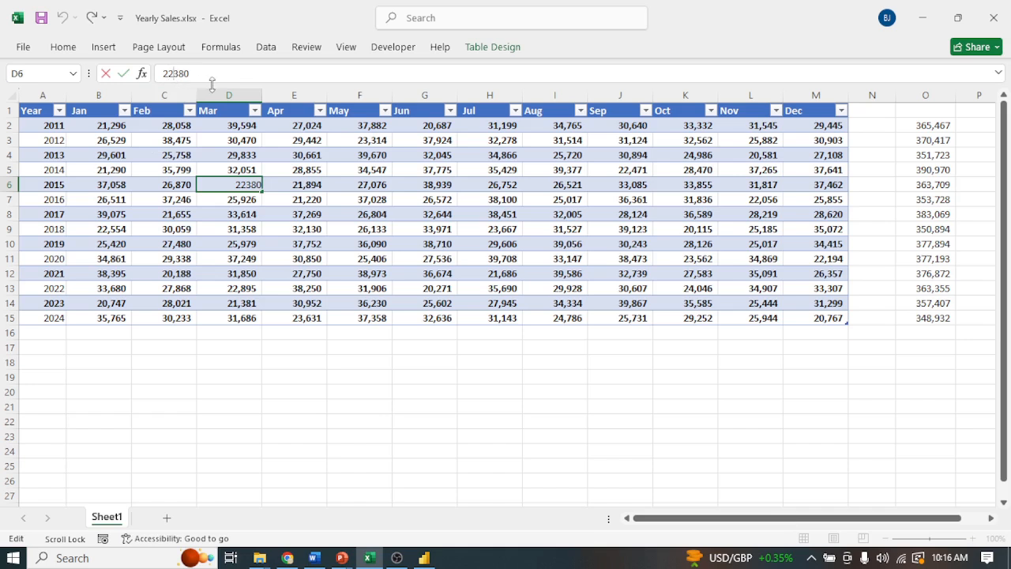
key("BackSpace")
key("BackSpace")
type("42")
key("Tab")
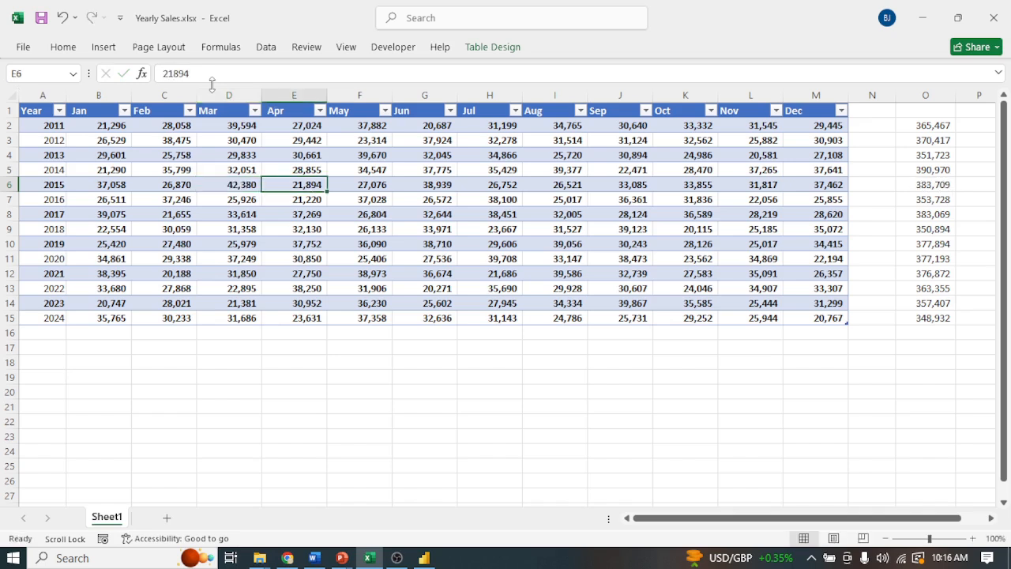
Change the April 2015 sales in cell E6 to 31894.
left_click(240, 186)
left_click(310, 186)
left_click(169, 73)
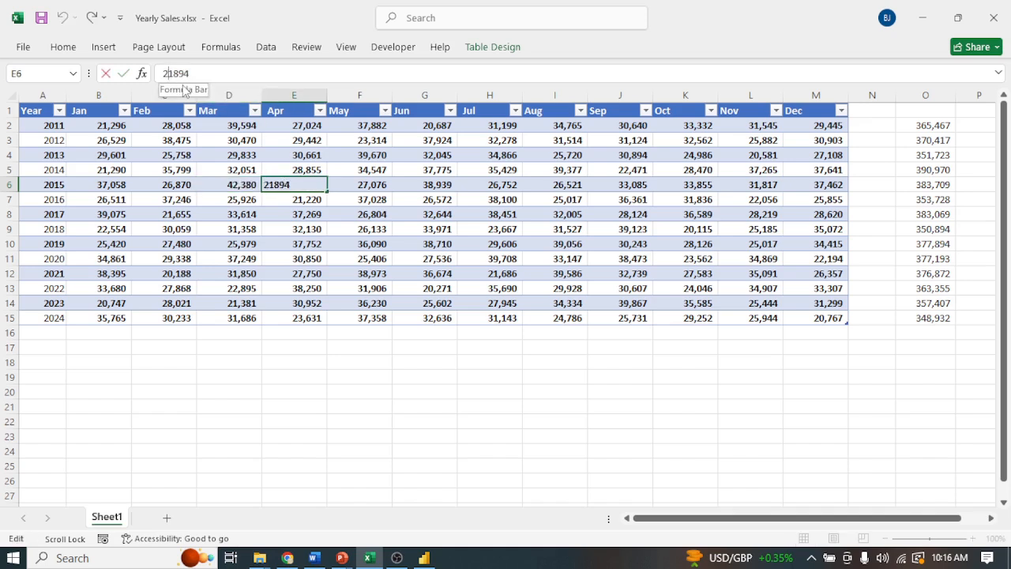
key("BackSpace")
type("3")
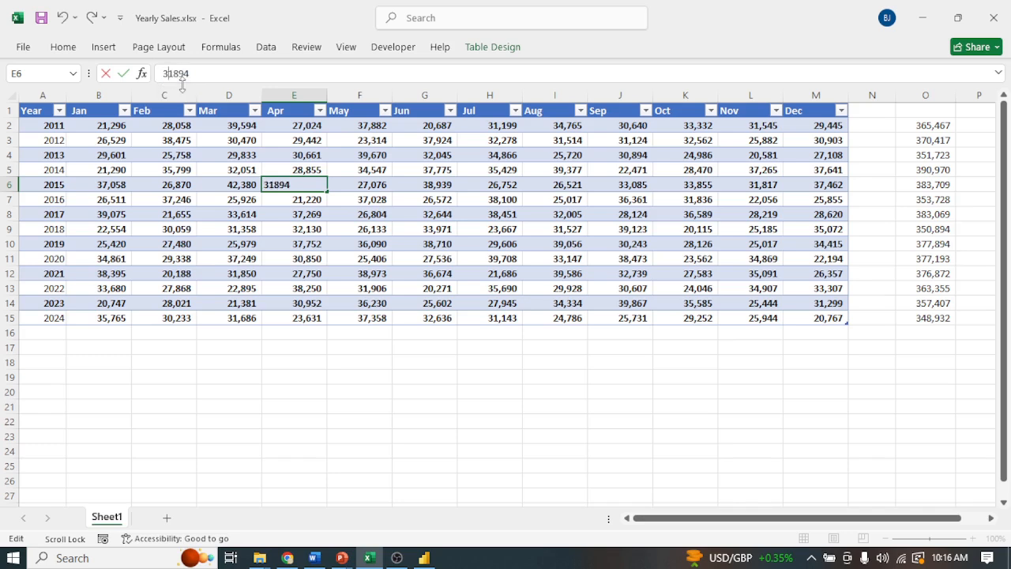
key("Tab")
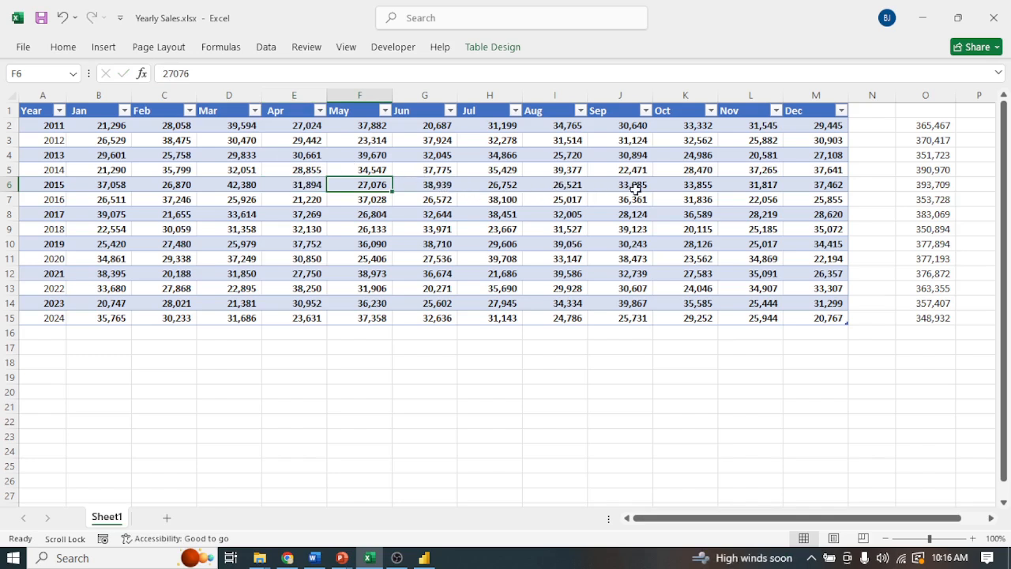
Change the November 2015 sales in cell L6 to 41817.
left_click(765, 184)
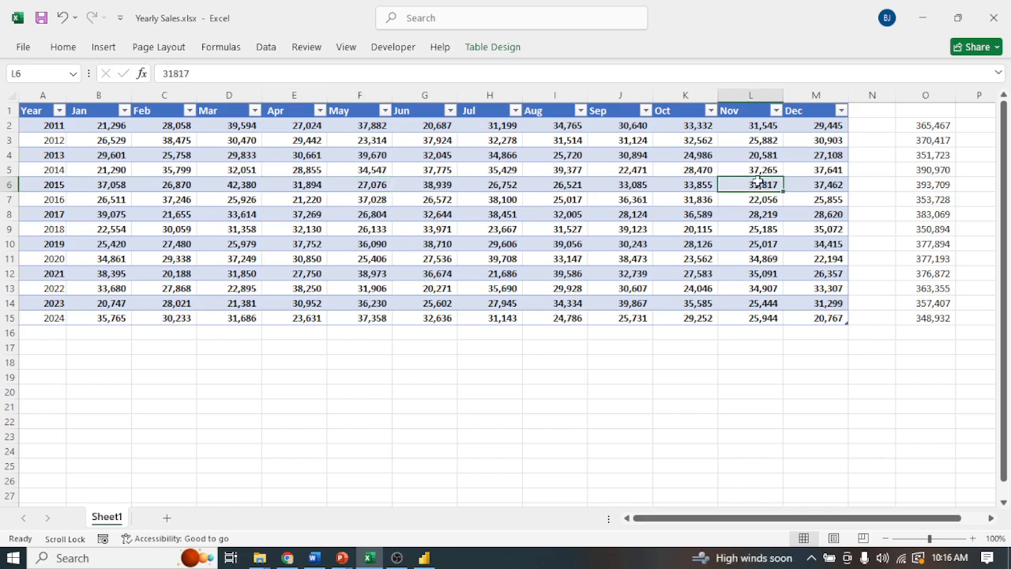
left_click(170, 76)
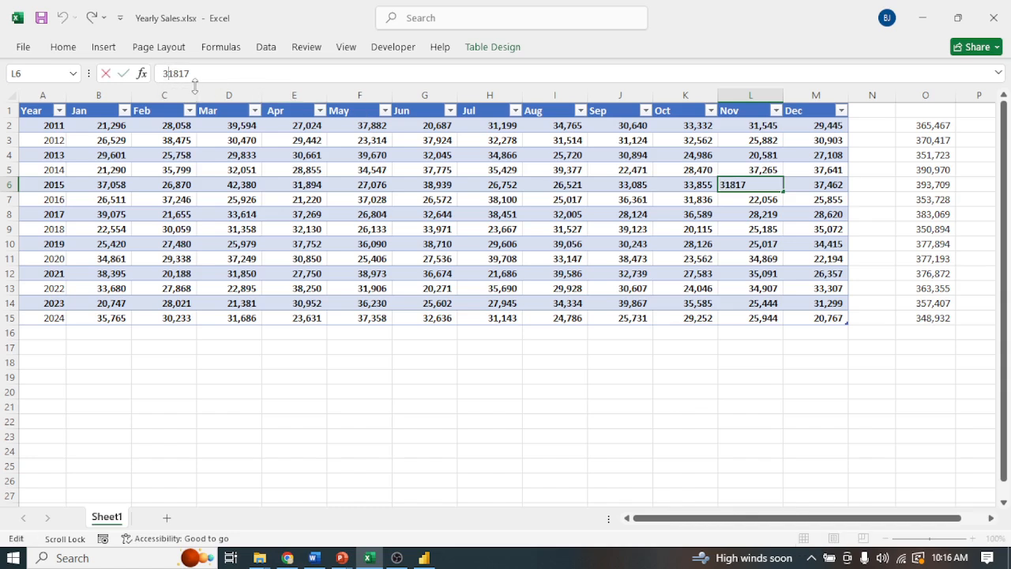
key("BackSpace")
type("4")
key("Tab")
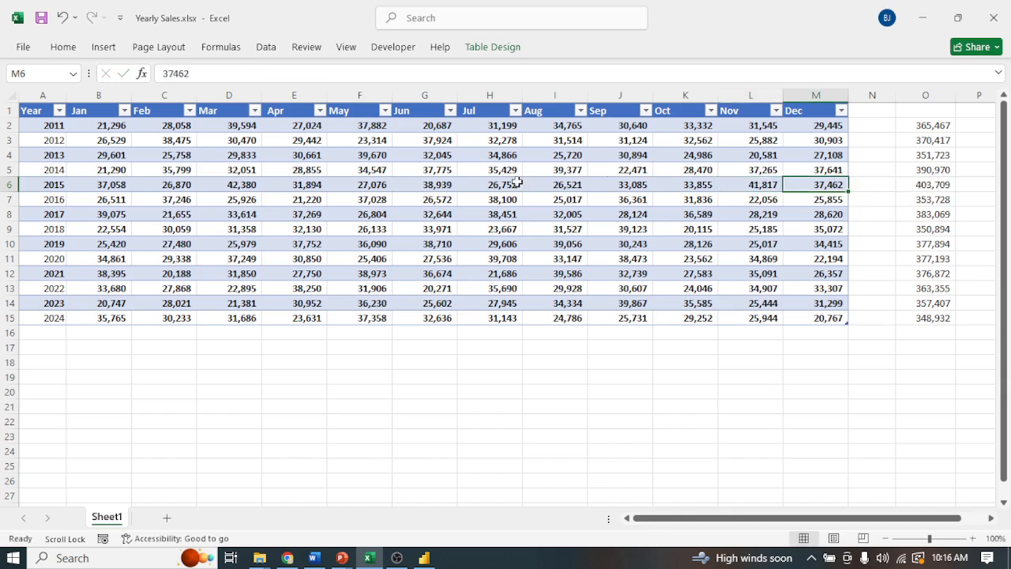
Save the Yearly Sales workbook, then switch to Power BI and refresh all tables in the Data Staging report.
left_click(41, 185)
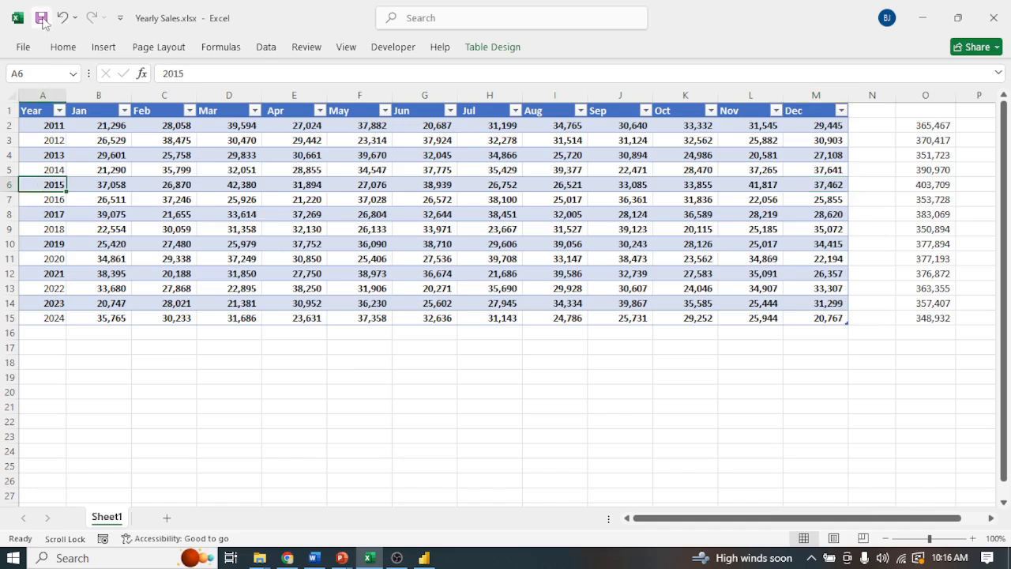
left_click(43, 22)
left_click(425, 558)
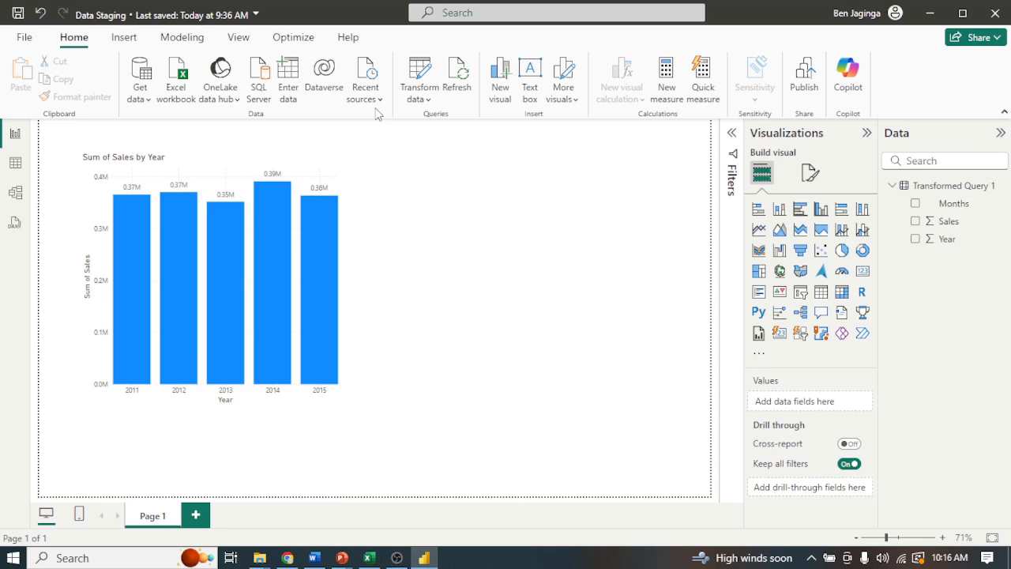
left_click(460, 82)
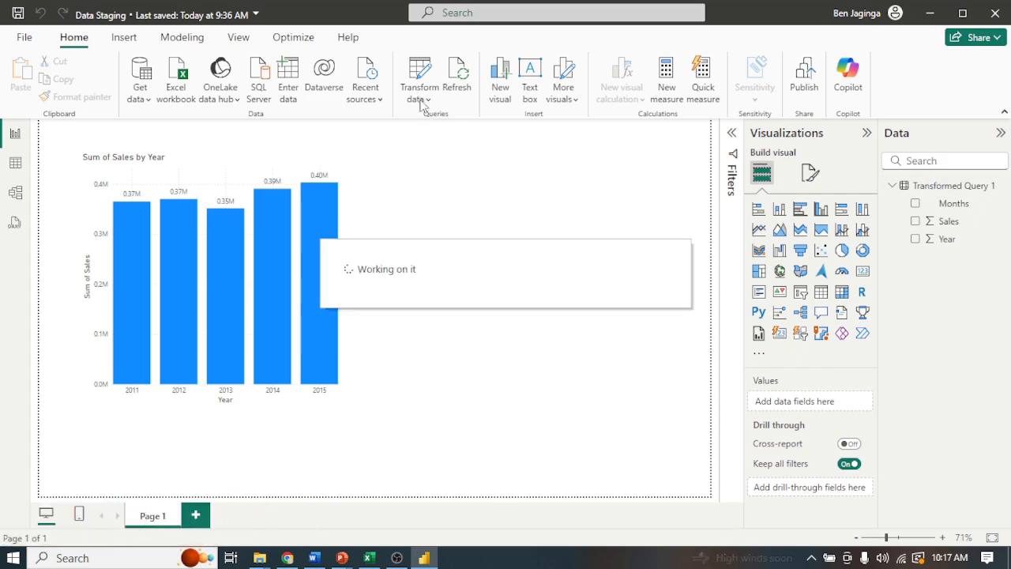
Open the report's queries for editing in Power Query Editor with Transform data.
left_click(418, 89)
left_click(449, 126)
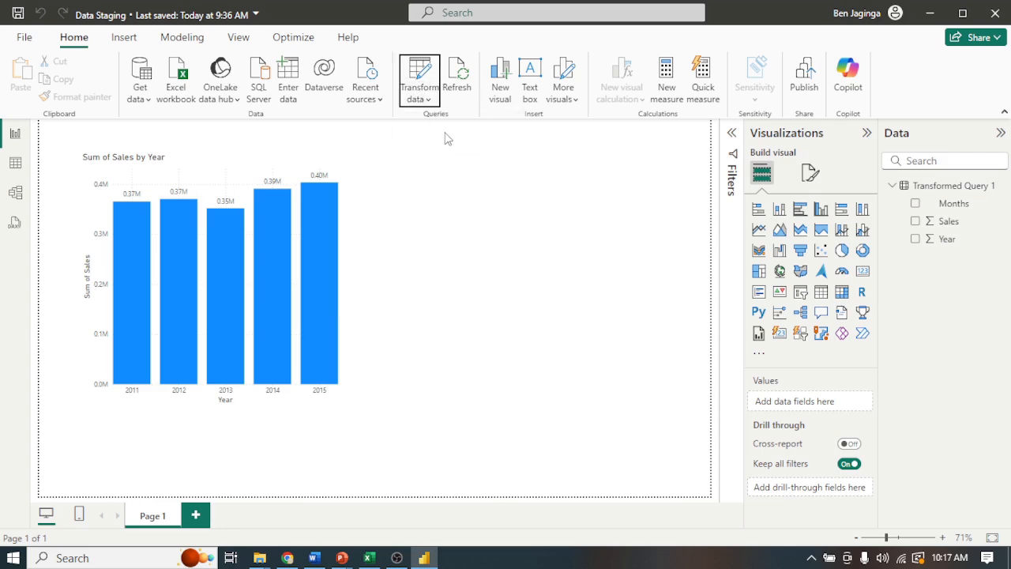